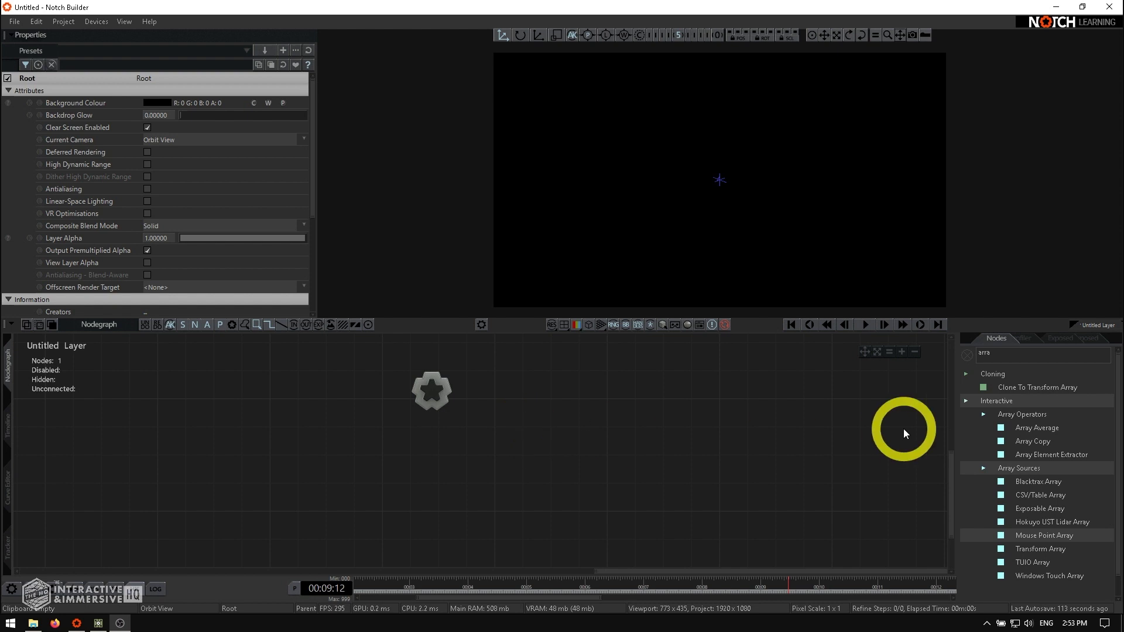
# Step: Select the layer's root node and hide TouchDesigner's component palette, then return to Notch Builder
pyautogui.click(457, 401)
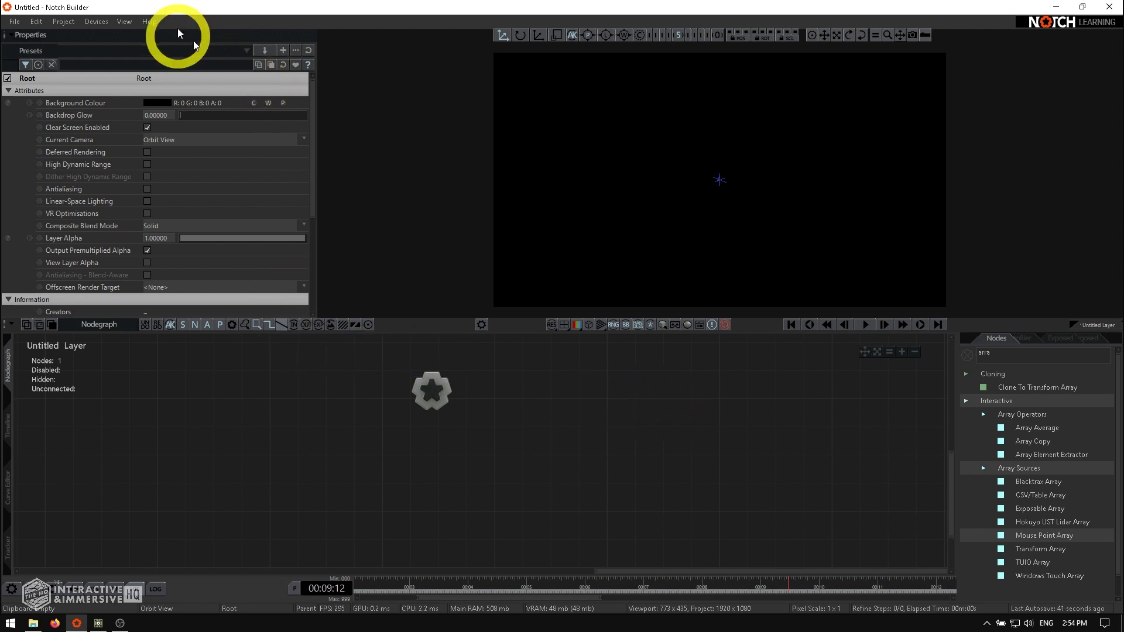
pyautogui.click(97, 624)
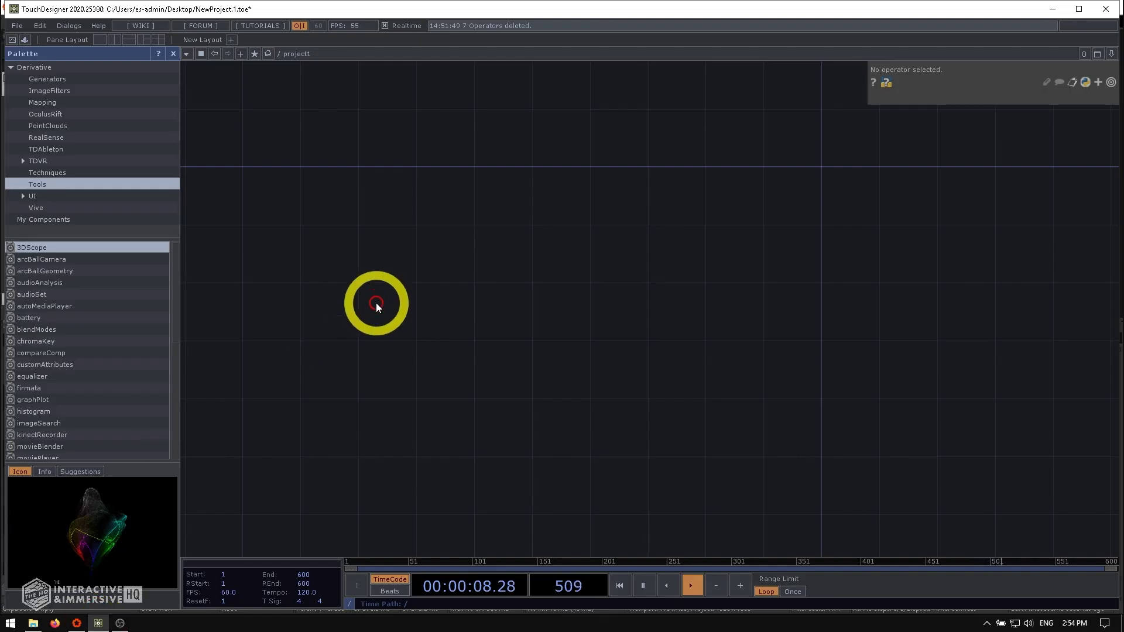
pyautogui.click(171, 54)
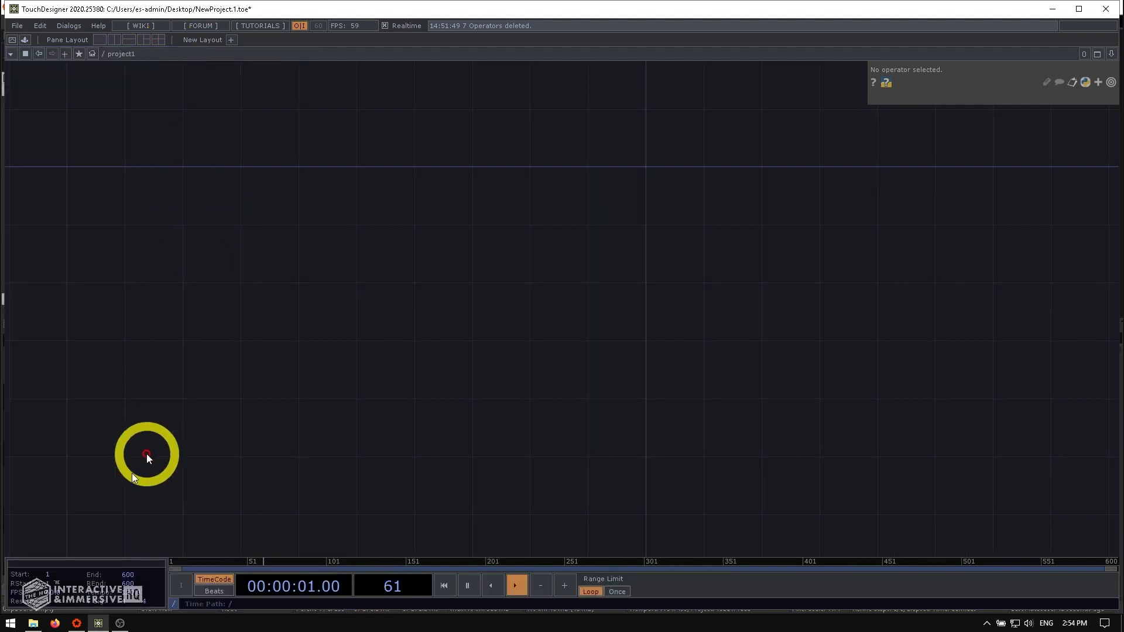
pyautogui.click(75, 625)
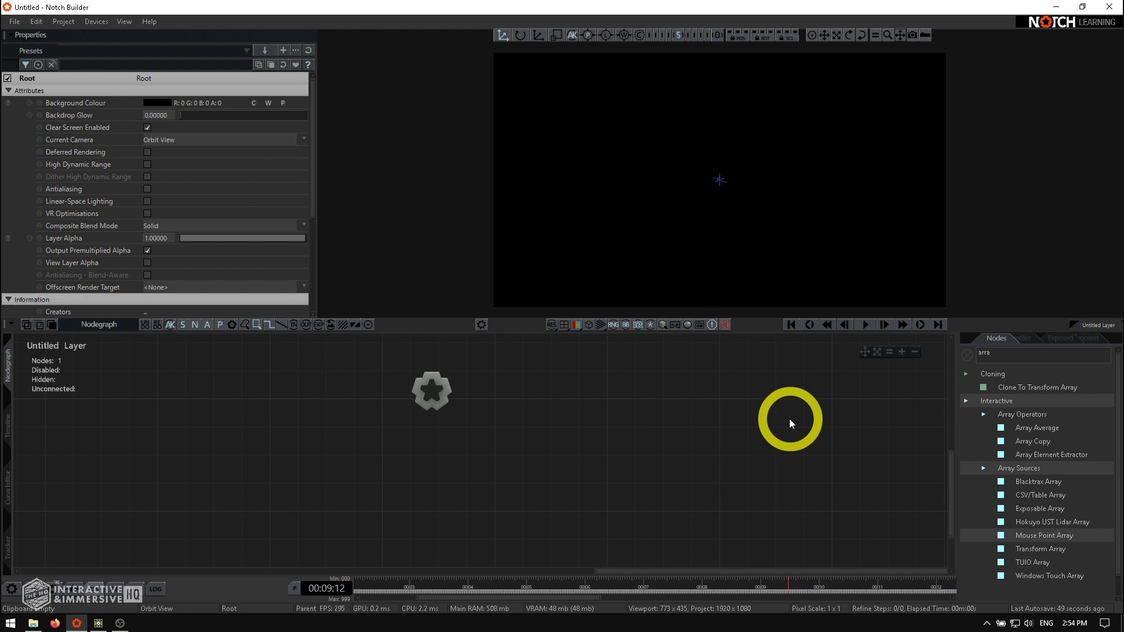
# Step: Search 'array', add an Exposable Array wired under the root, and place a Clone To Transform Array beside it
pyautogui.click(1013, 353)
pyautogui.write('array')
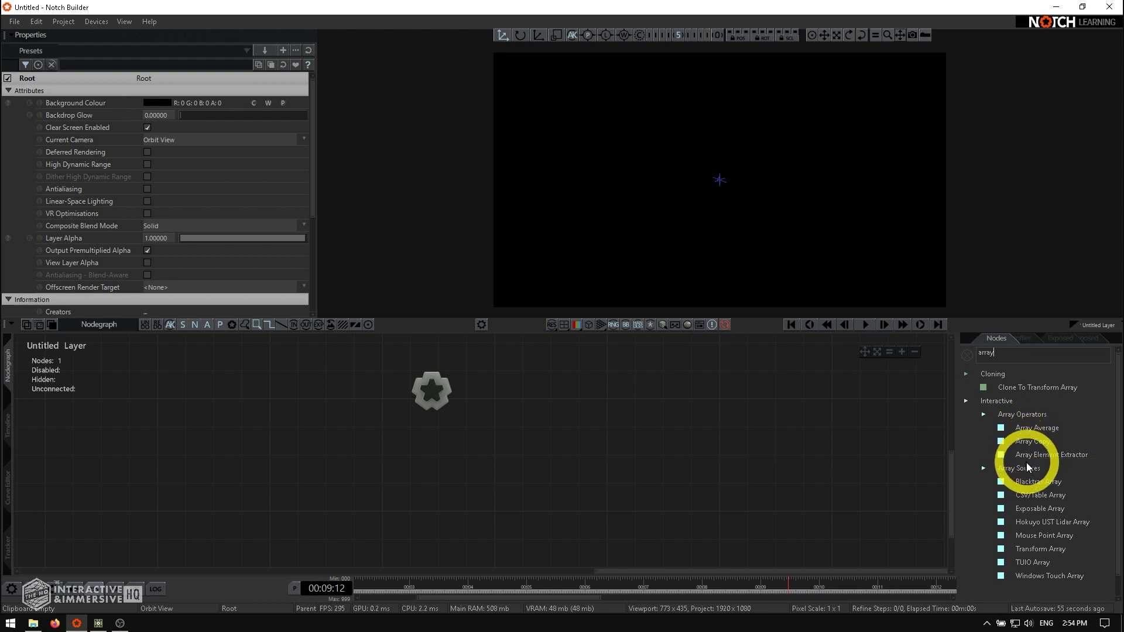
pyautogui.click(1034, 508)
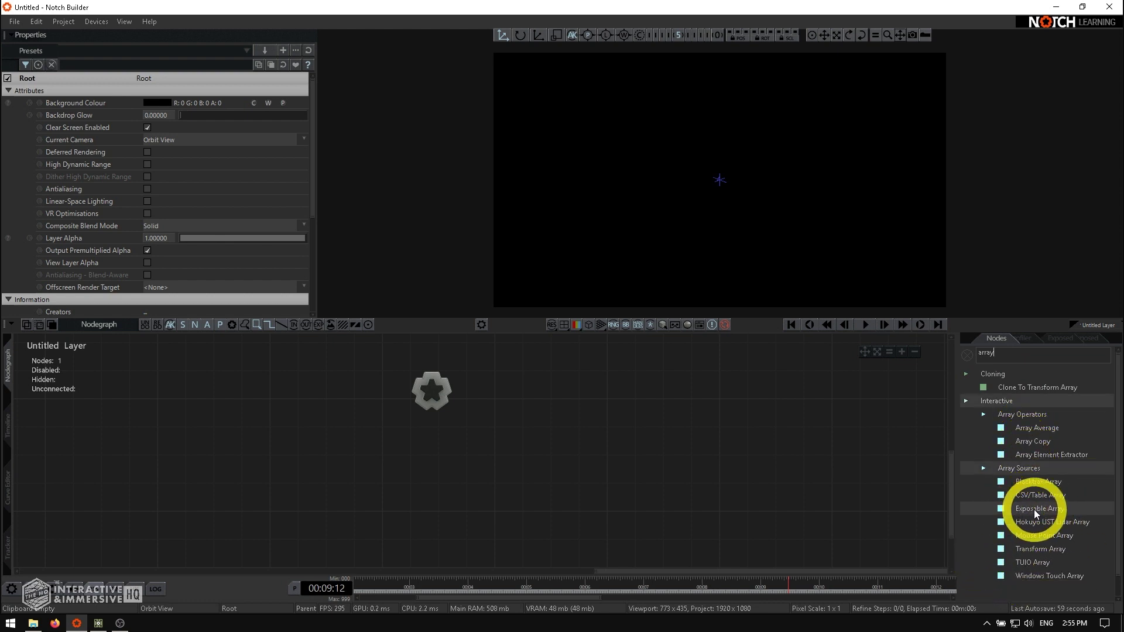
pyautogui.moveTo(1033, 509); pyautogui.dragTo(487, 464)
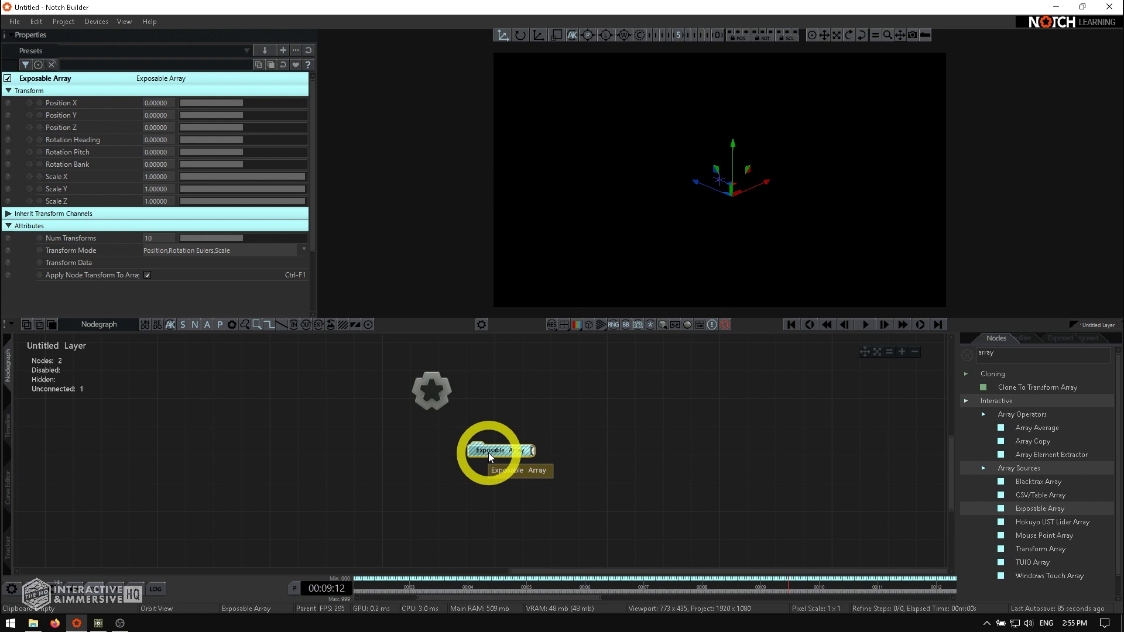
pyautogui.moveTo(476, 449)
pyautogui.mouseDown()
pyautogui.moveTo(446, 394)
pyautogui.moveTo(477, 446)
pyautogui.mouseUp()
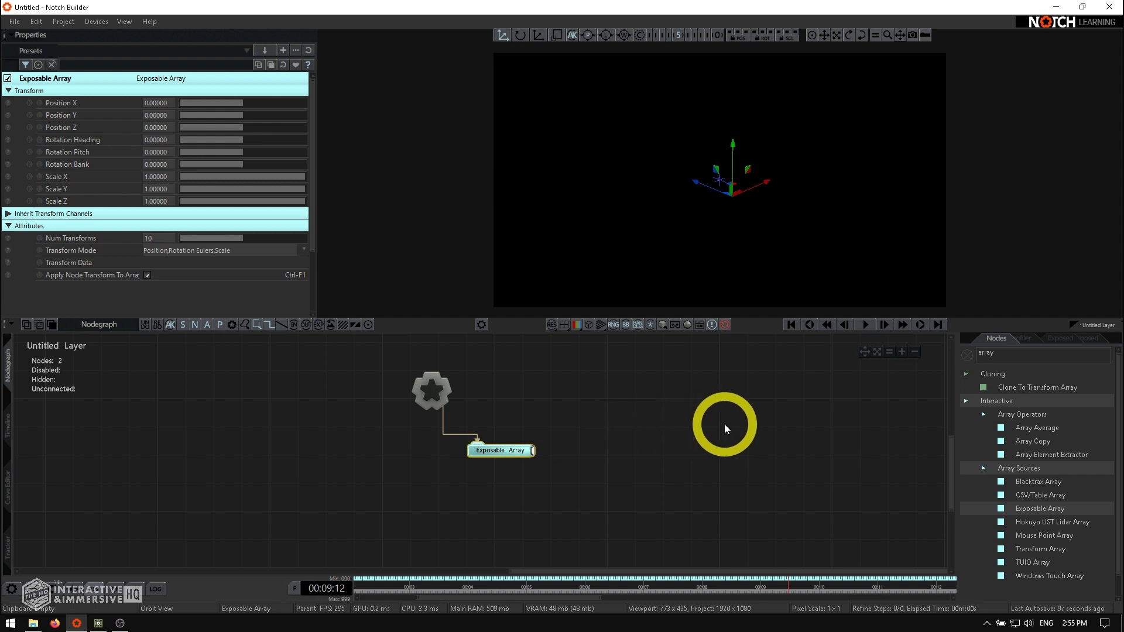
pyautogui.moveTo(1043, 386)
pyautogui.mouseDown()
pyautogui.moveTo(599, 401)
pyautogui.moveTo(597, 421)
pyautogui.mouseUp()
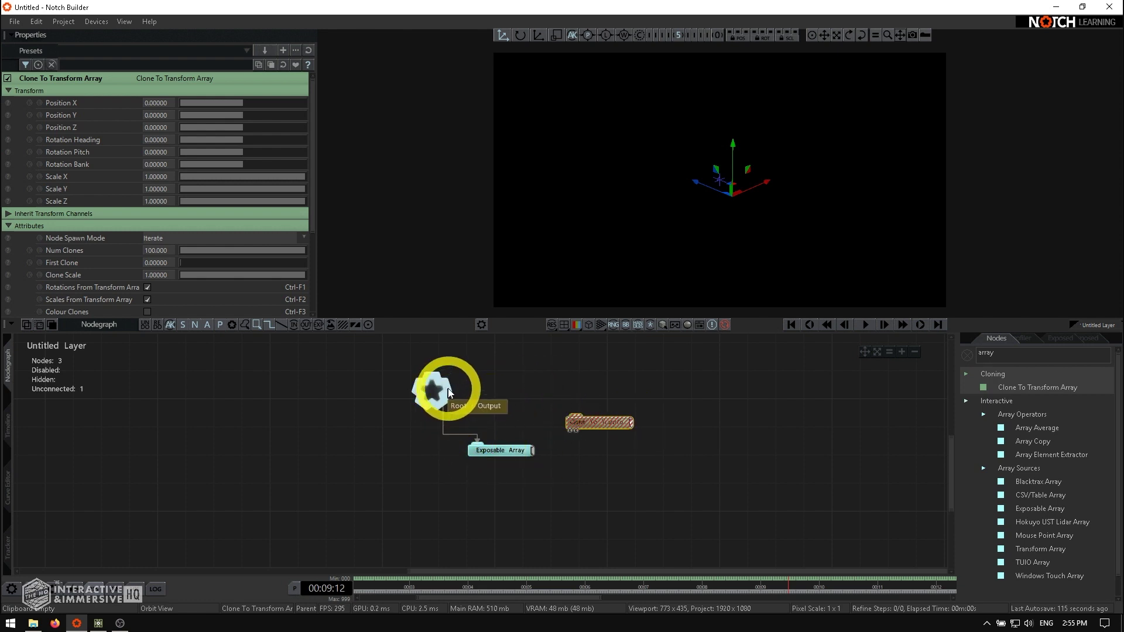
# Step: Wire root and Exposable Array into Clone To Transform Array, then add a Shape 3D child beneath it
pyautogui.moveTo(449, 392); pyautogui.dragTo(576, 419)
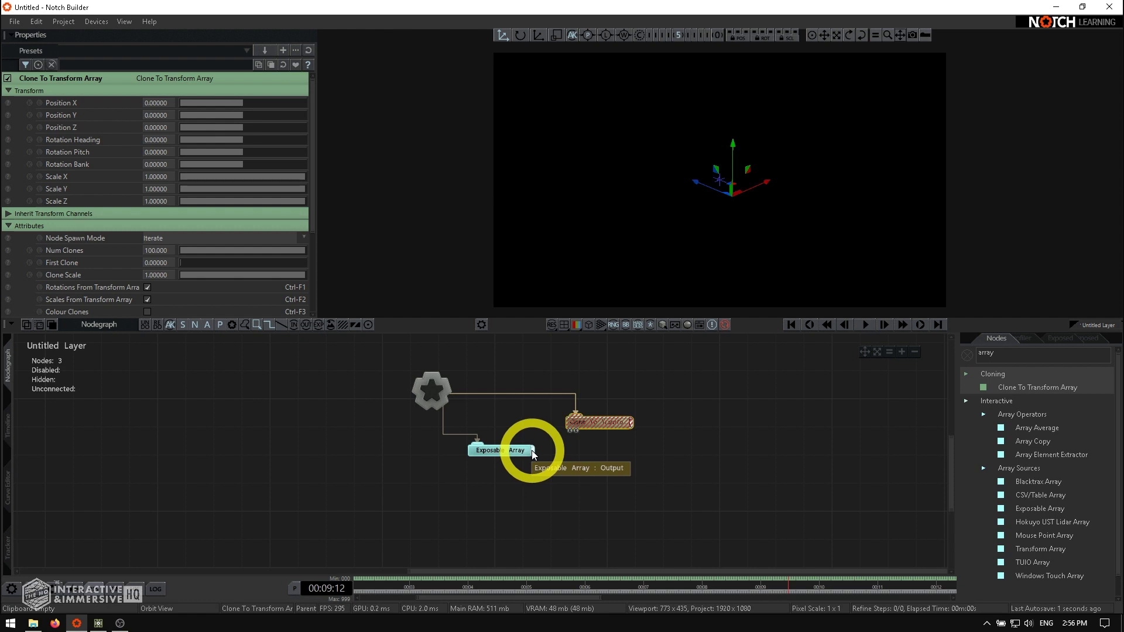
pyautogui.moveTo(532, 451); pyautogui.dragTo(570, 431)
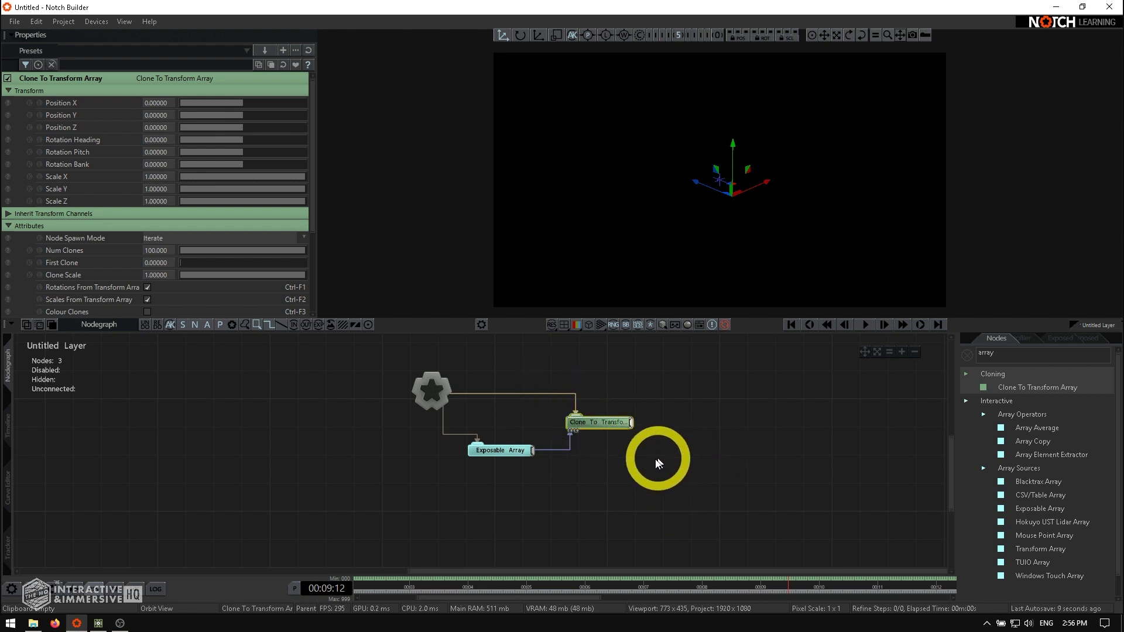
pyautogui.doubleClick(995, 350)
pyautogui.write('shape')
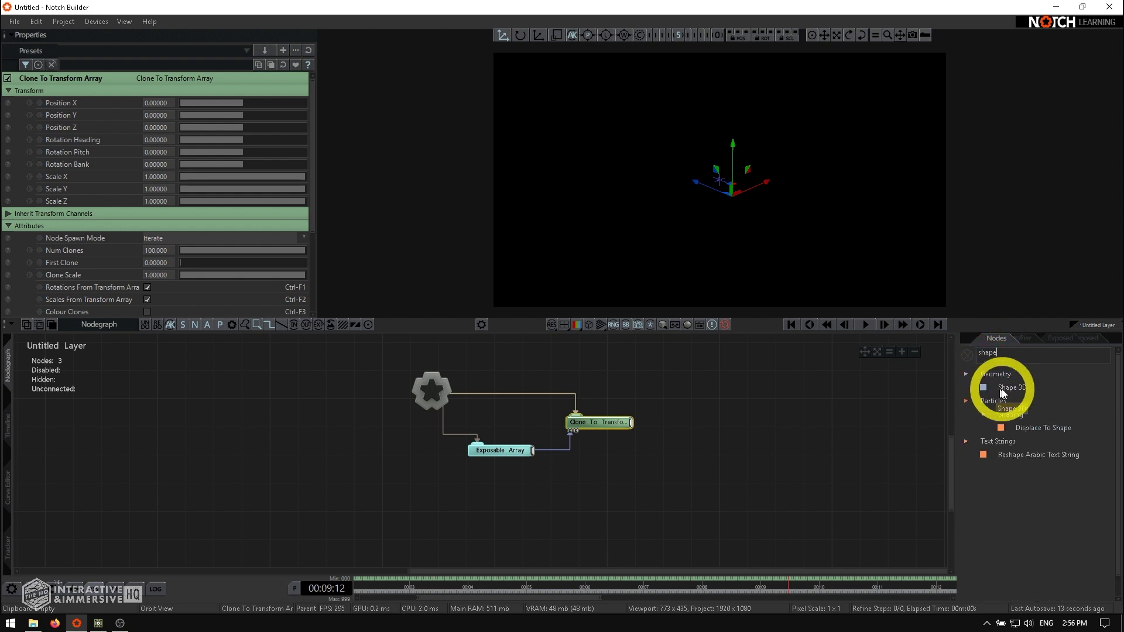
pyautogui.moveTo(1003, 387); pyautogui.dragTo(666, 462)
pyautogui.click(602, 441)
pyautogui.click(671, 456)
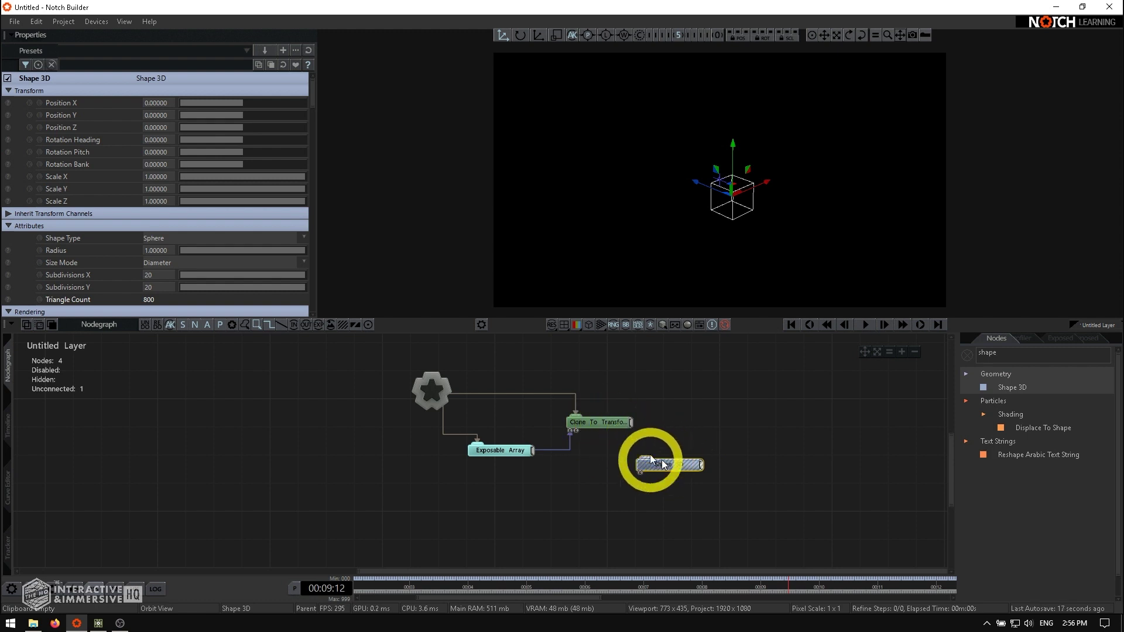
pyautogui.scroll(-3, 132, 157)
pyautogui.scroll(2, 132, 157)
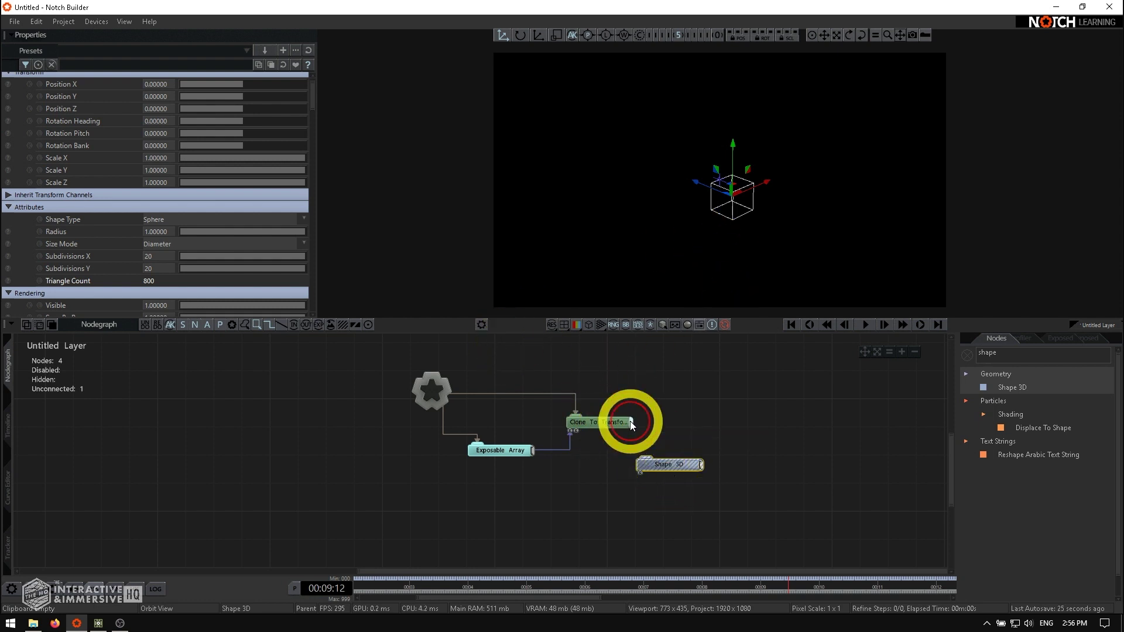
pyautogui.moveTo(630, 420)
pyautogui.mouseDown()
pyautogui.moveTo(659, 429)
pyautogui.moveTo(646, 462)
pyautogui.mouseUp()
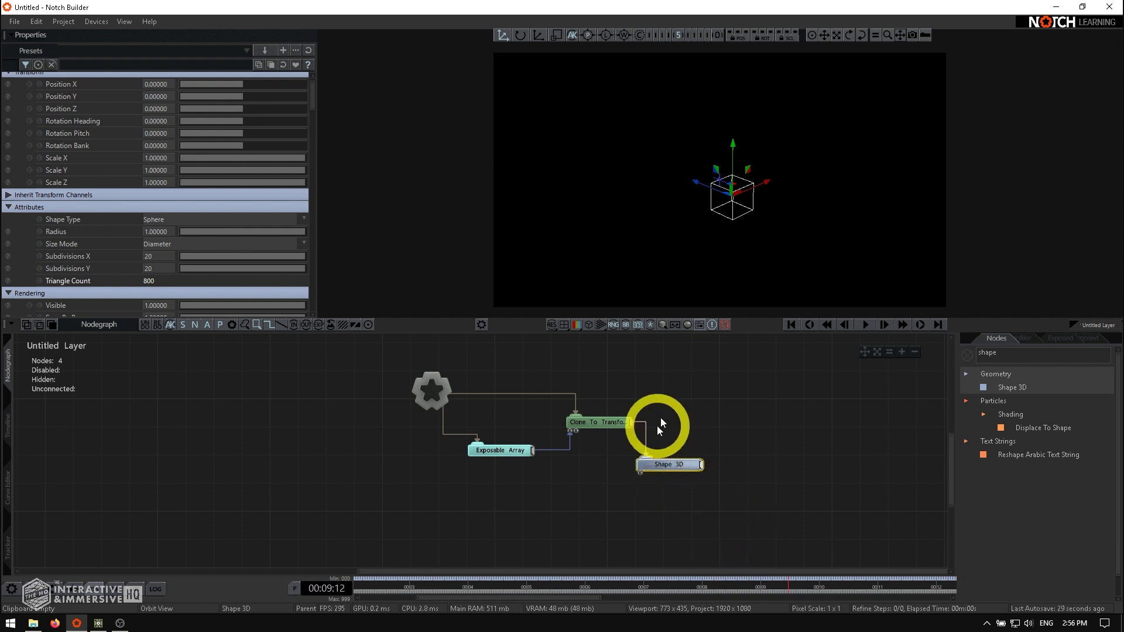
# Step: Start playback, select the Exposable Array node and edit its Num Transforms value
pyautogui.click(864, 324)
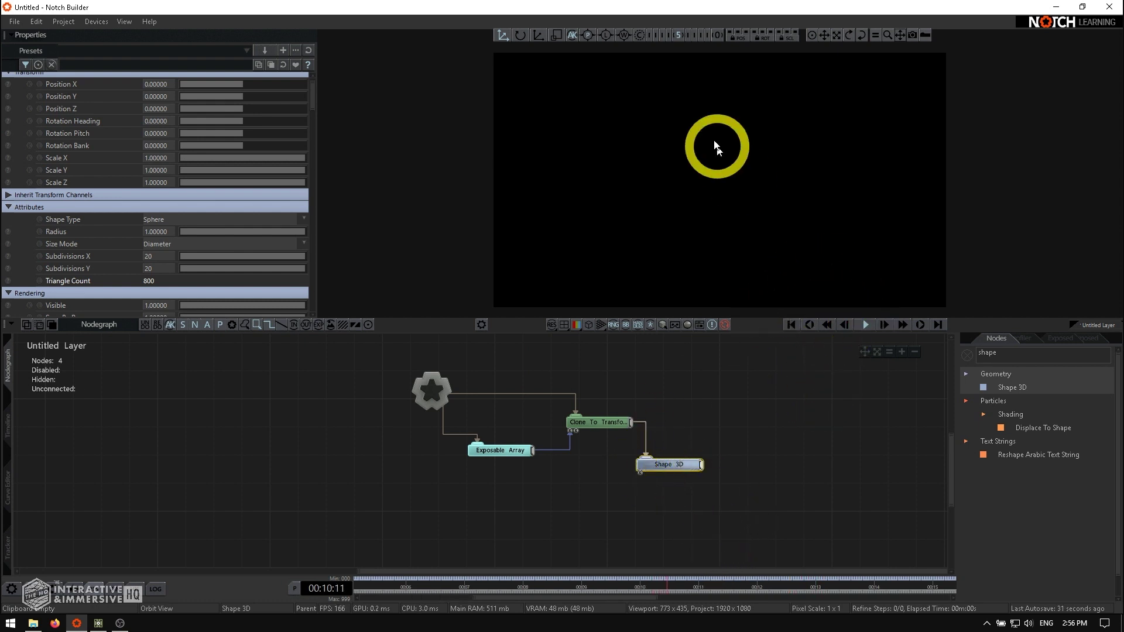
pyautogui.click(865, 324)
pyautogui.click(864, 324)
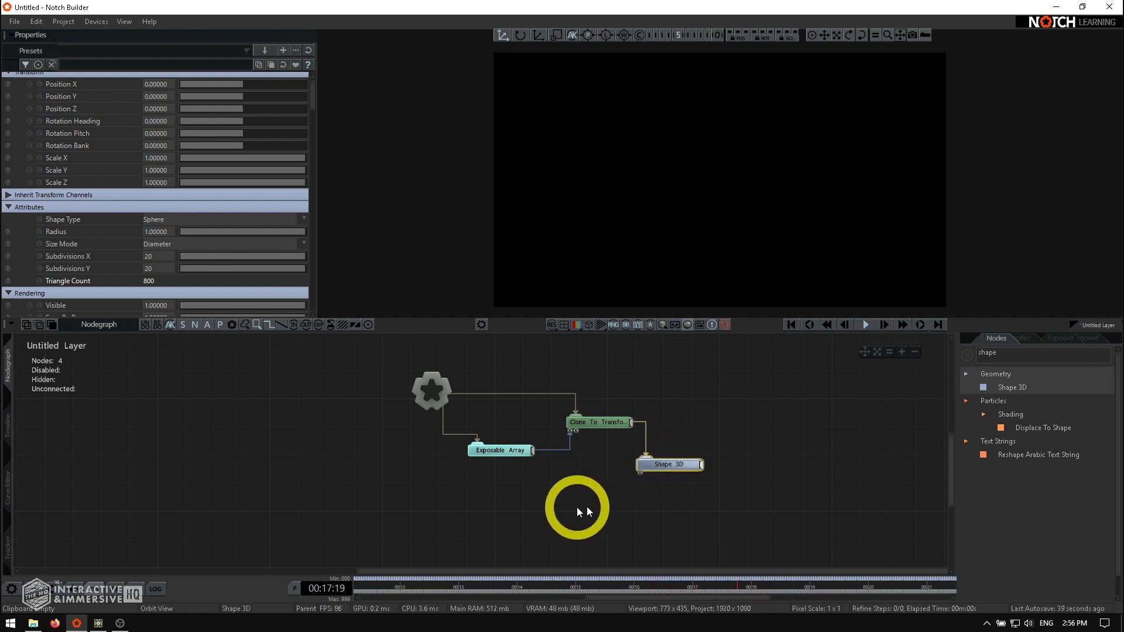
pyautogui.click(507, 453)
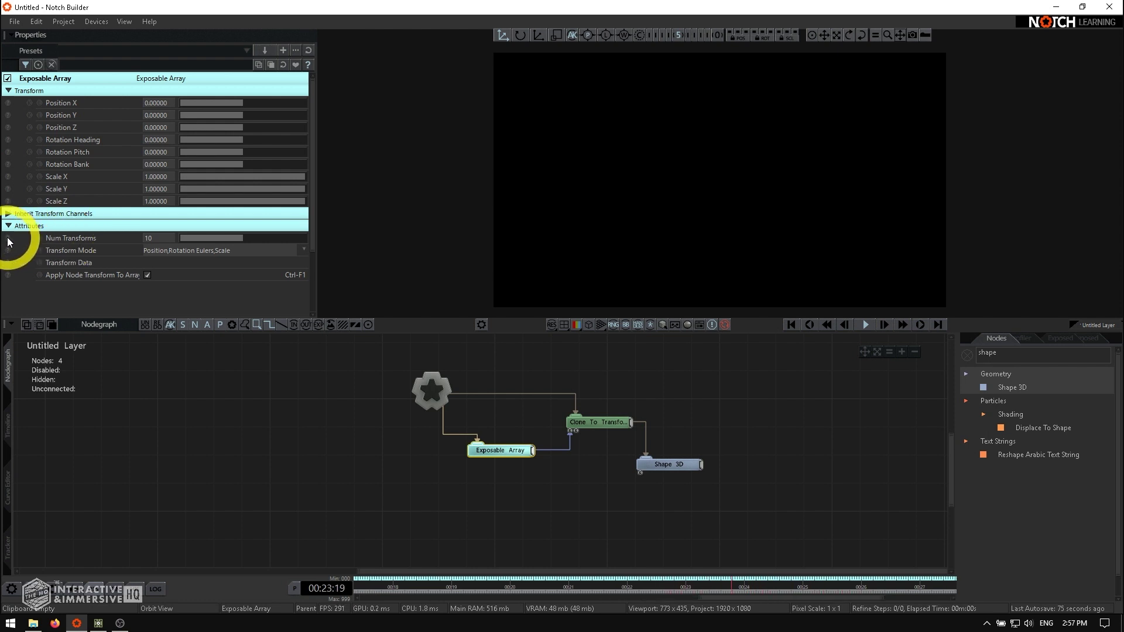
pyautogui.click(175, 238)
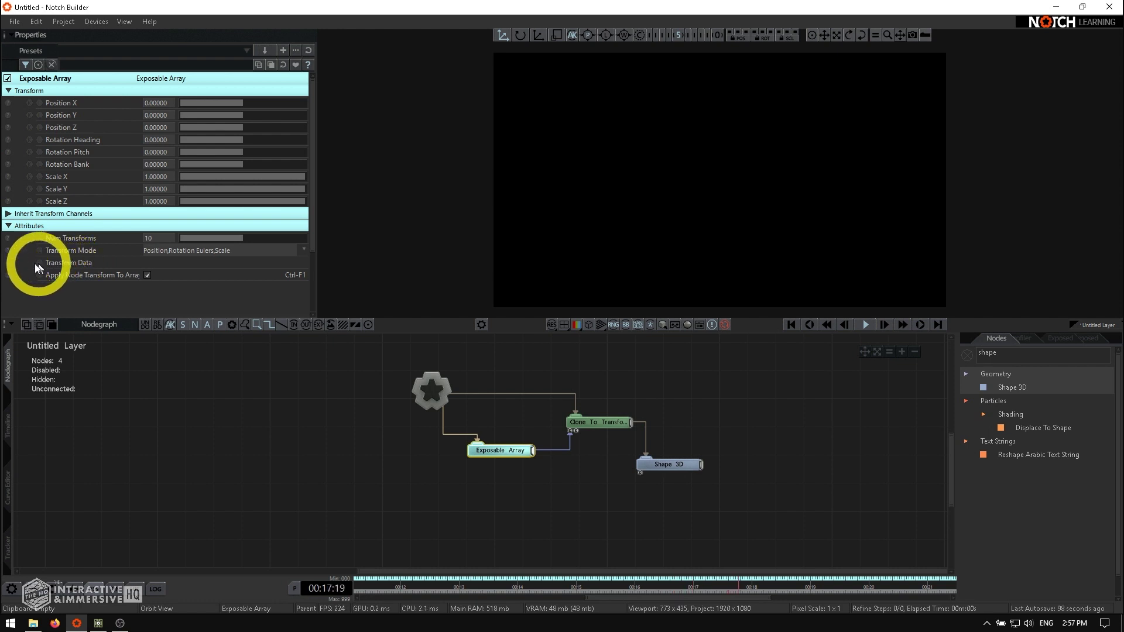
# Step: Tick Expose Property for the Exposable Array's Transform Data and confirm with OK
pyautogui.click(8, 264)
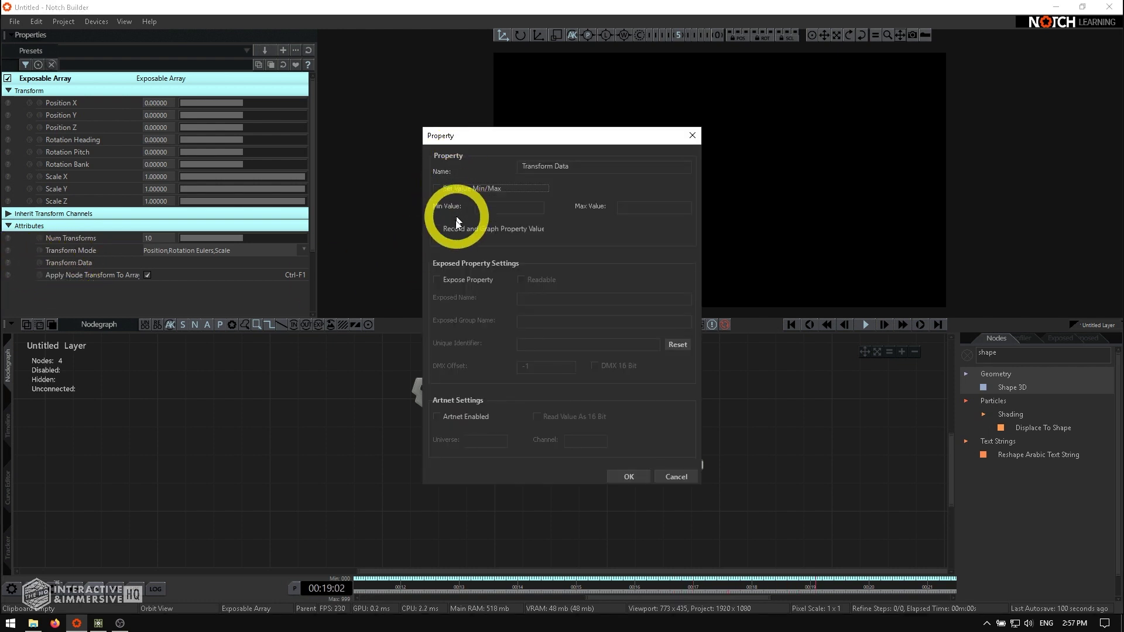
pyautogui.click(437, 279)
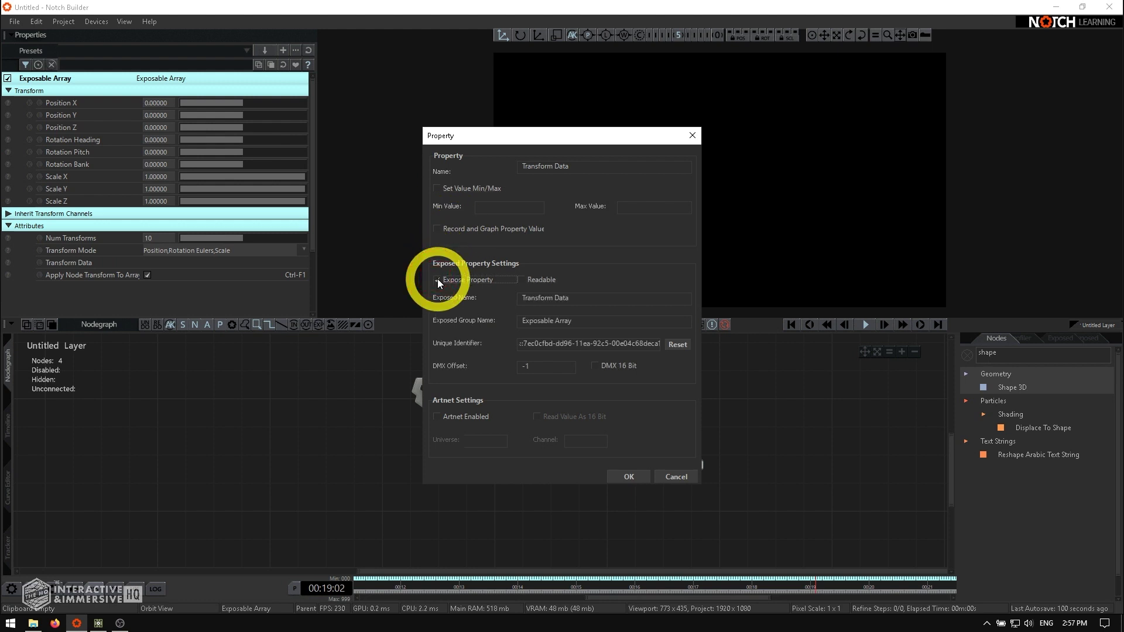
pyautogui.click(621, 475)
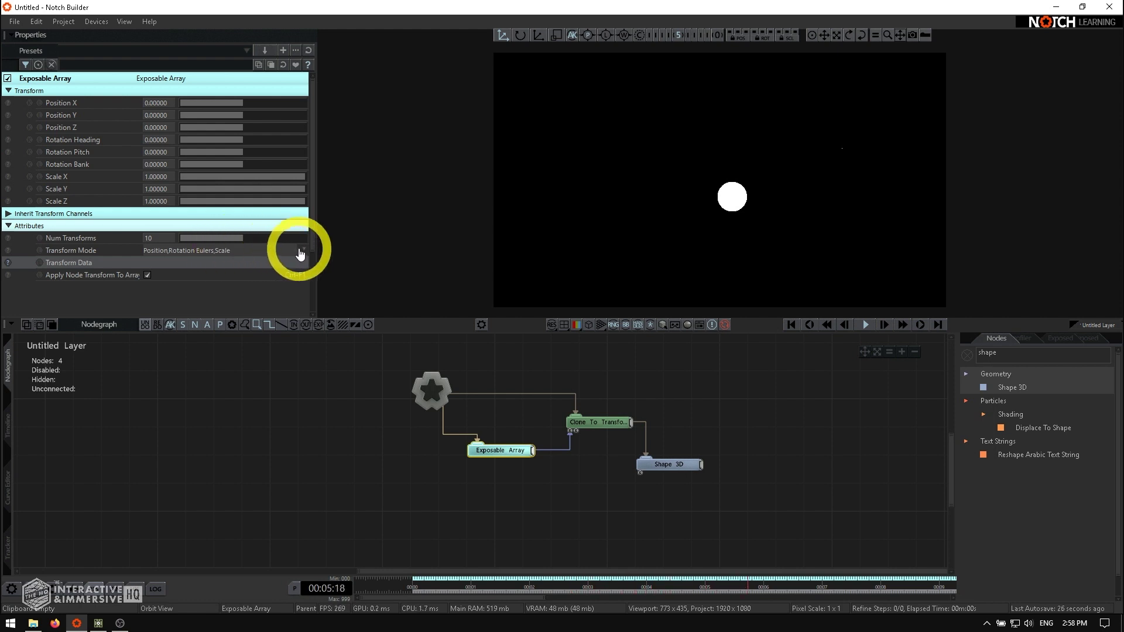
pyautogui.click(297, 251)
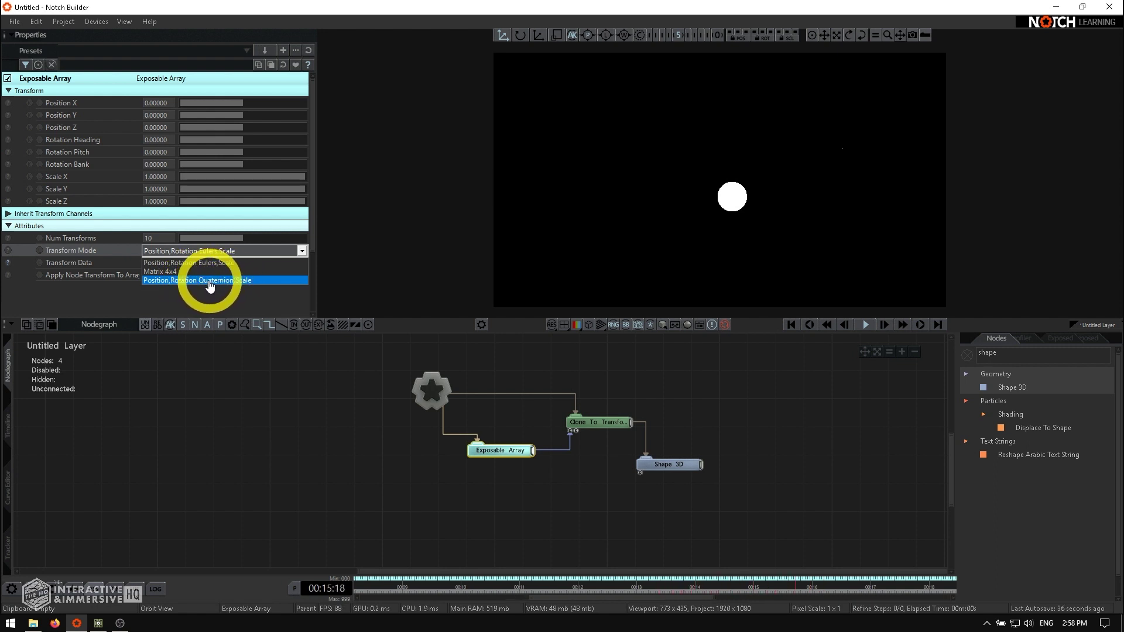
pyautogui.click(199, 261)
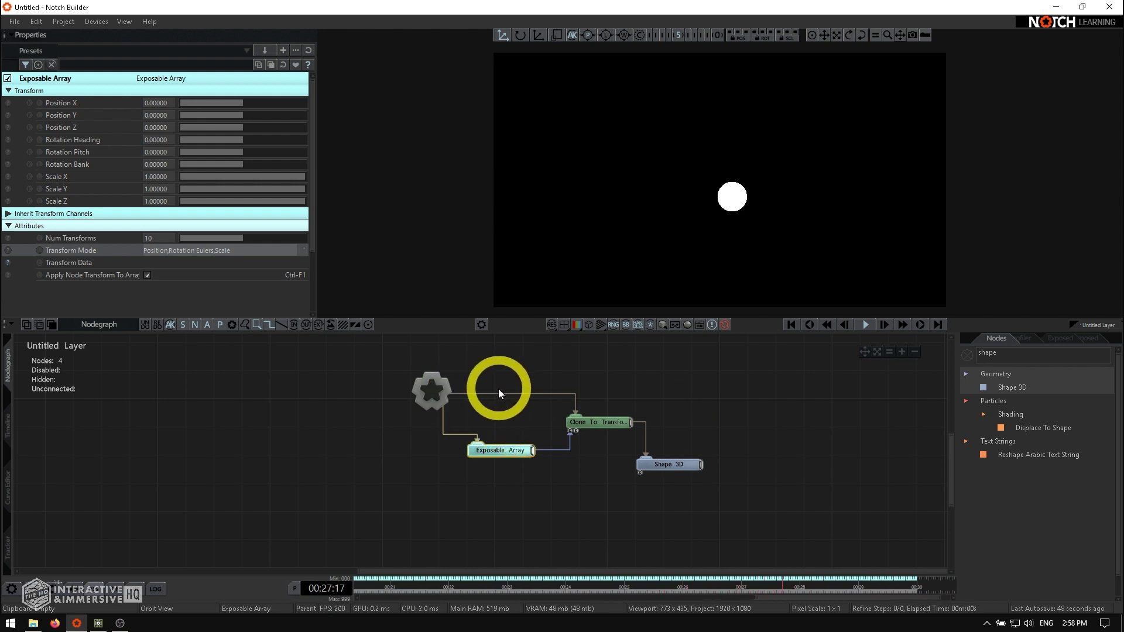
# Step: Compile Block for Media Server, replacing exposable array.dfxdll on the Desktop
pyautogui.click(61, 26)
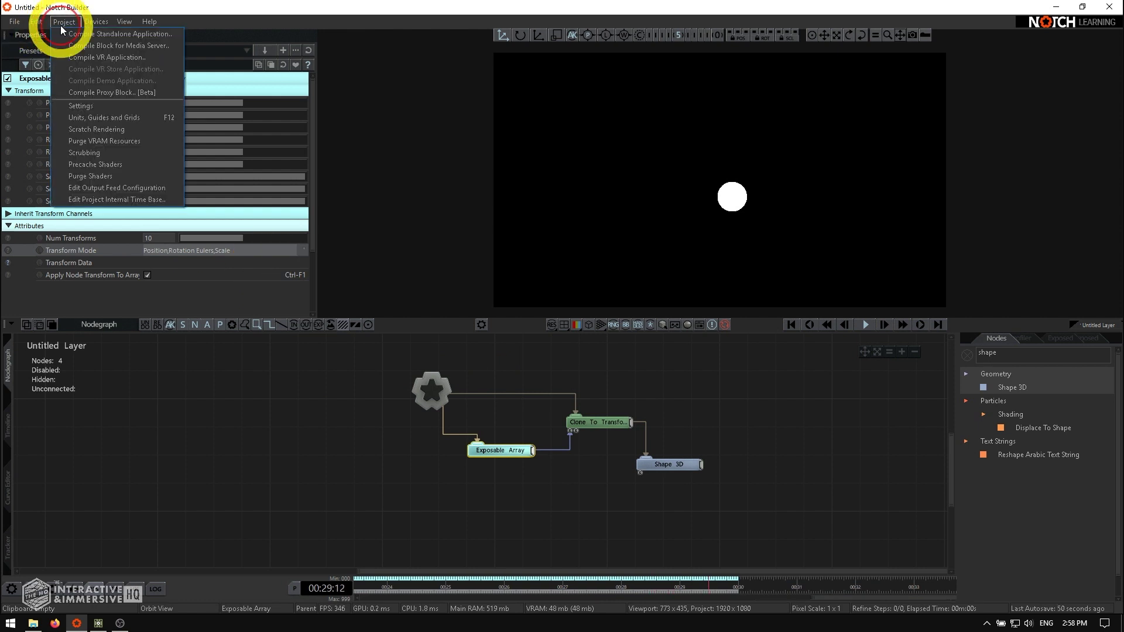
pyautogui.click(100, 47)
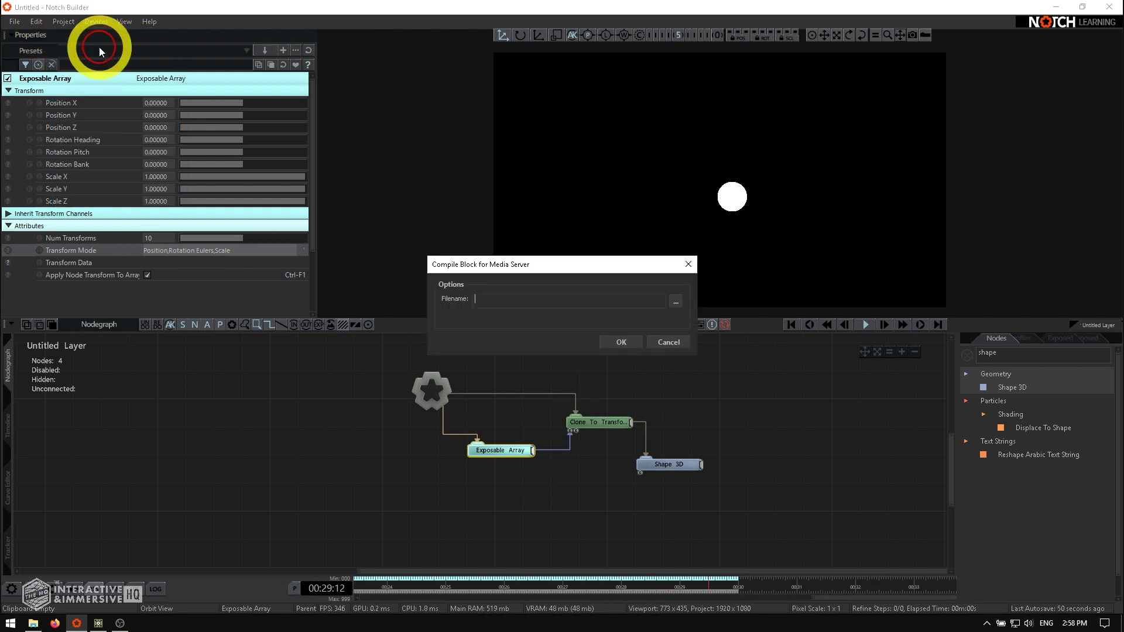
pyautogui.click(676, 302)
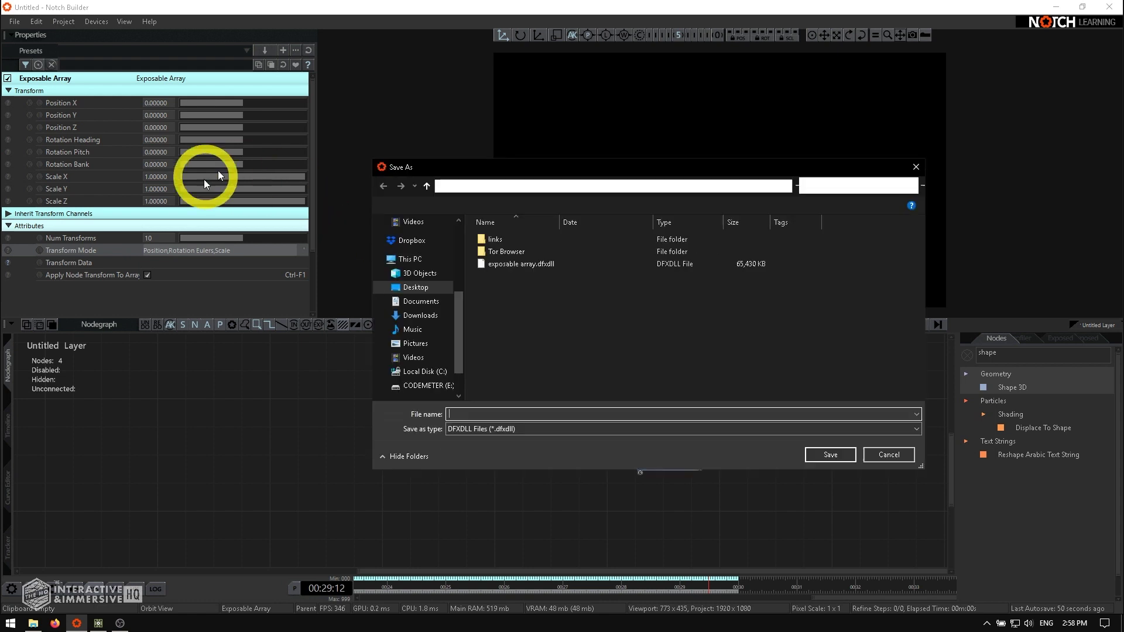
pyautogui.click(498, 267)
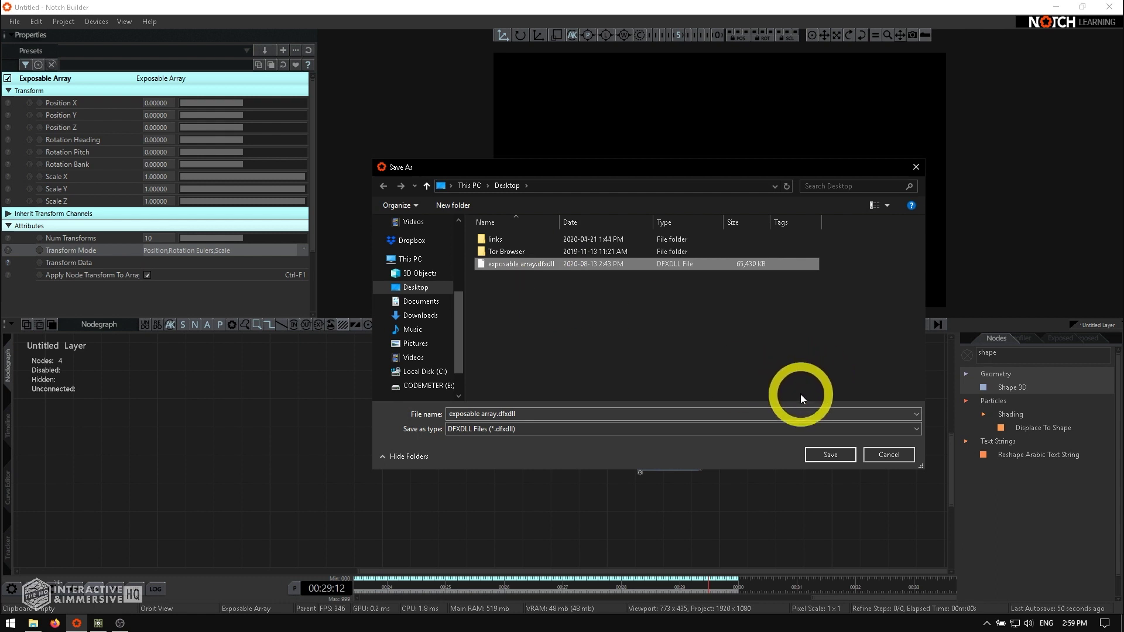
pyautogui.click(822, 454)
pyautogui.click(589, 314)
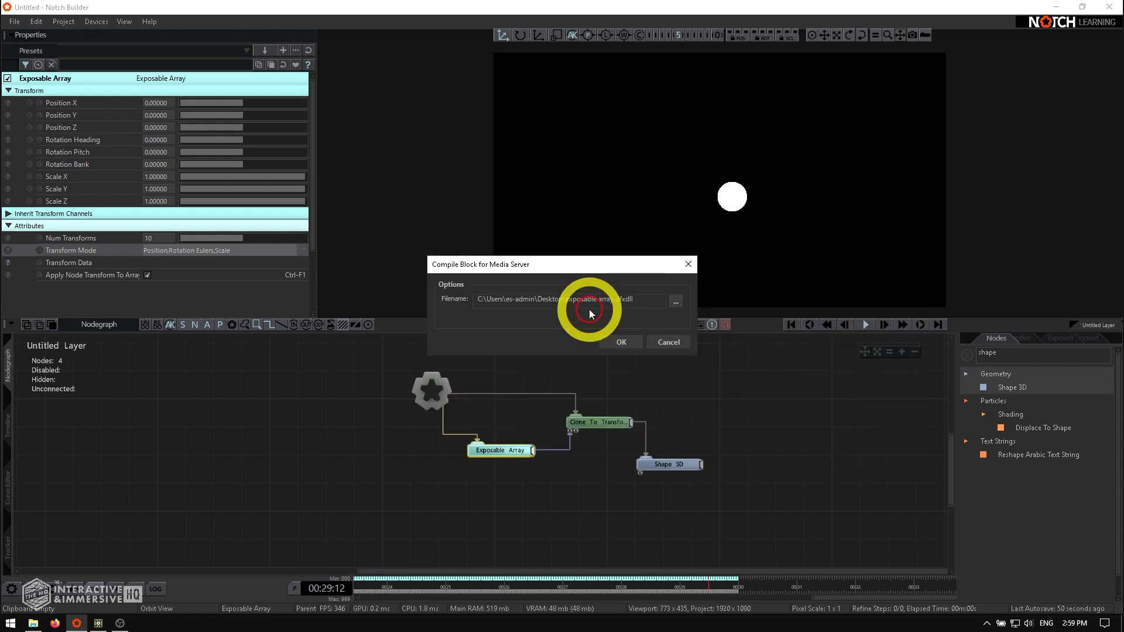
pyautogui.click(616, 345)
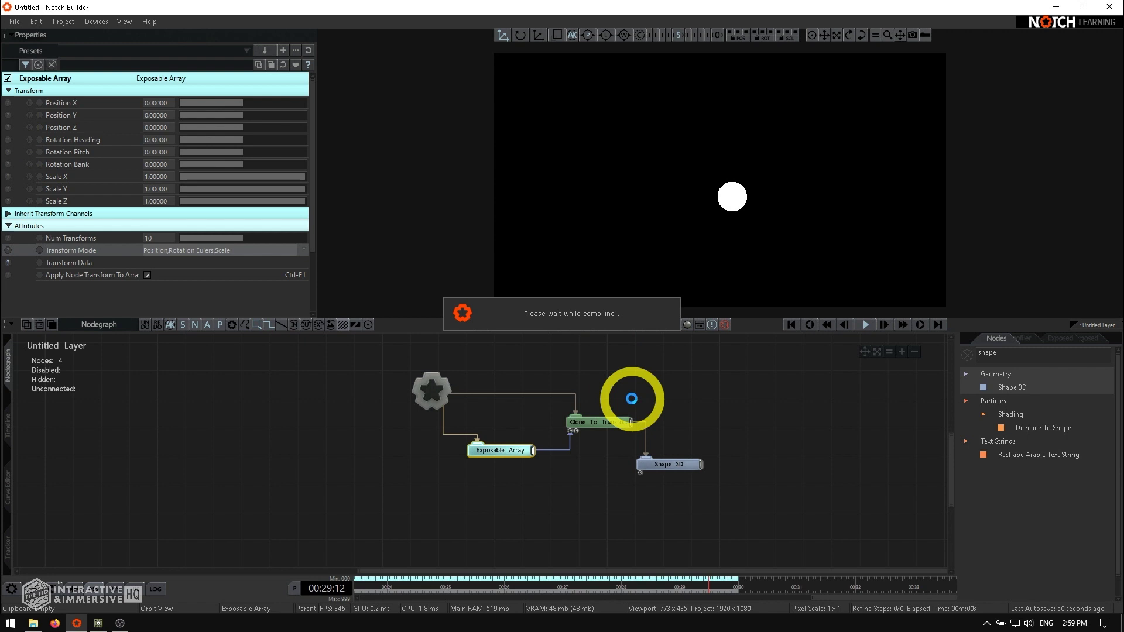
# Step: In TouchDesigner, add a Notch TOP (notch1) to the network
pyautogui.click(98, 622)
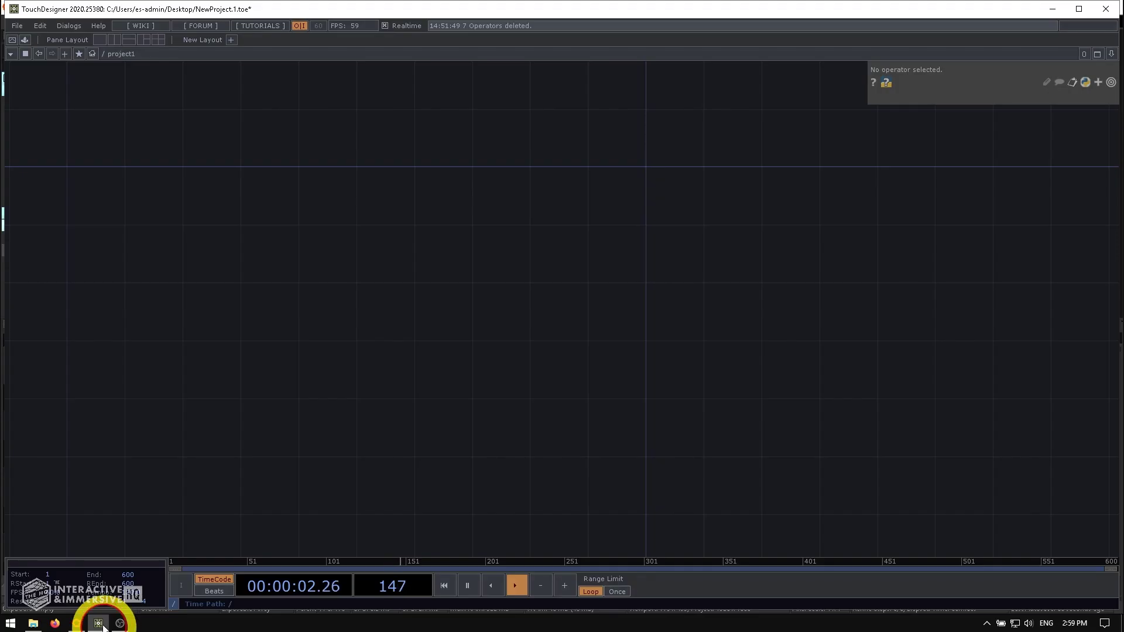
pyautogui.doubleClick(491, 295)
pyautogui.click(340, 154)
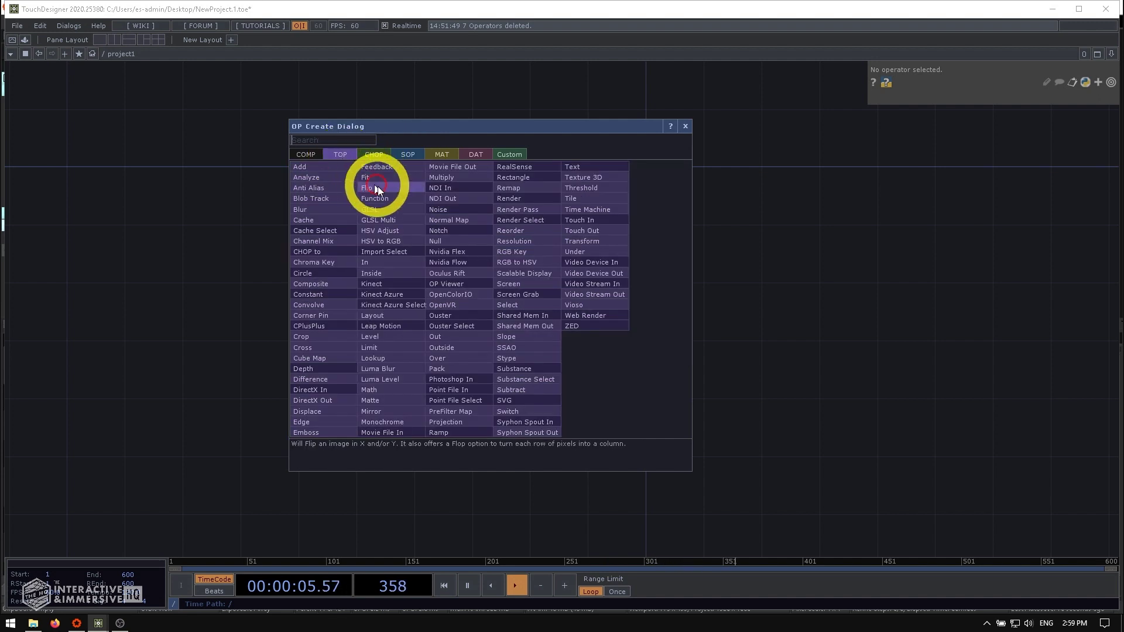
pyautogui.click(441, 233)
pyautogui.click(483, 261)
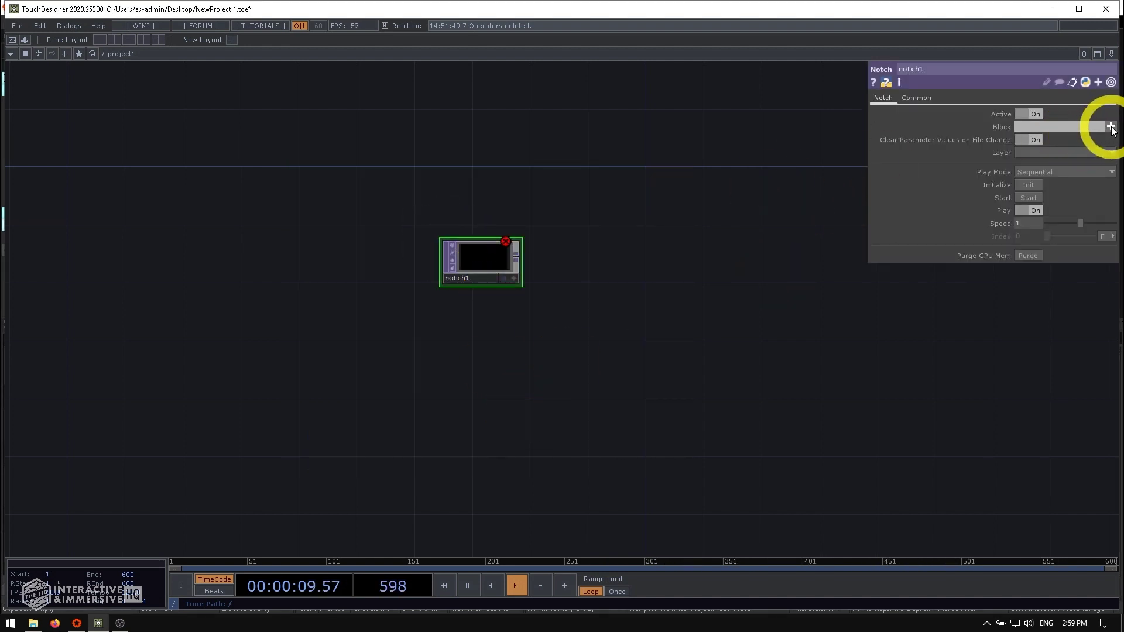
# Step: Load exposable array.dfxdll as notch1's block and show its layer's Transform Data (CHOP) parameter
pyautogui.doubleClick(142, 124)
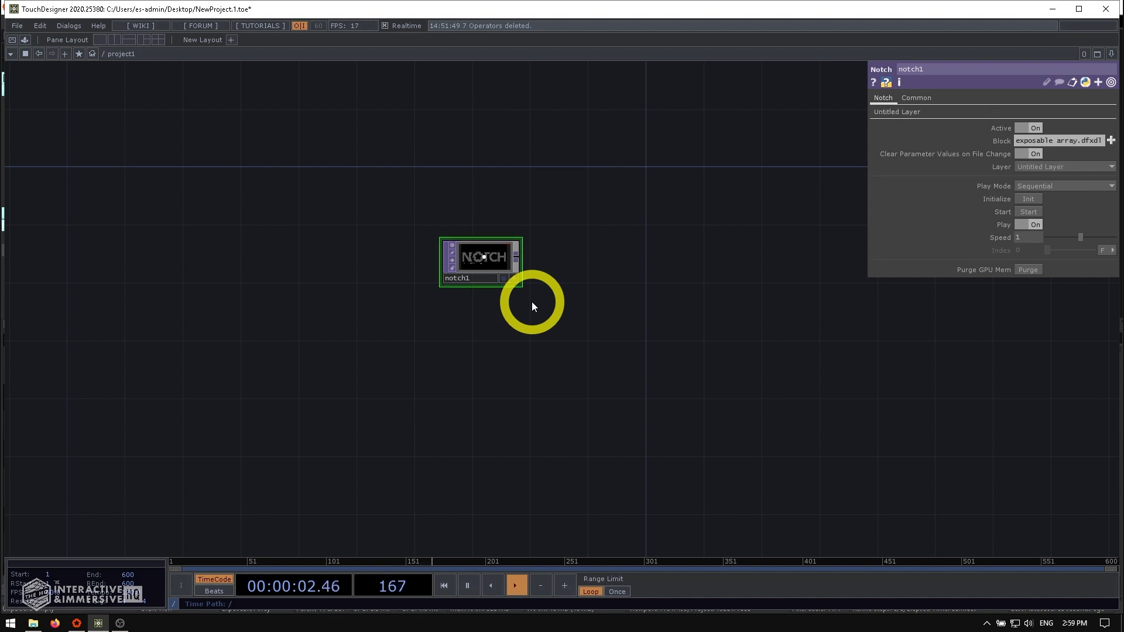
pyautogui.scroll(6, 450, 251)
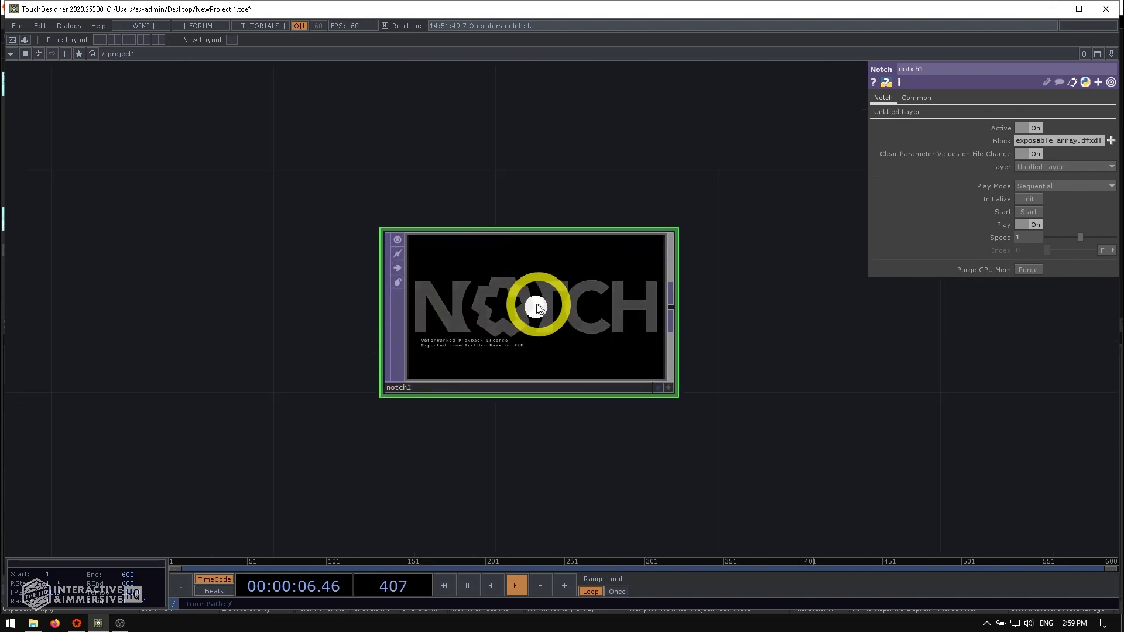
pyautogui.scroll(-3, 534, 315)
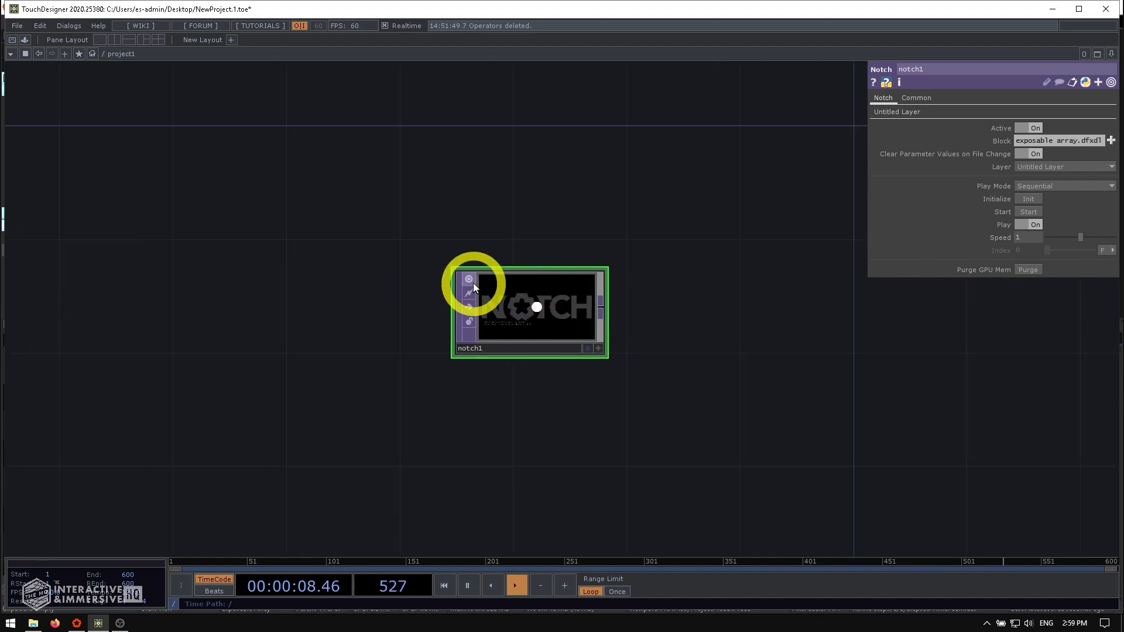
pyautogui.click(884, 112)
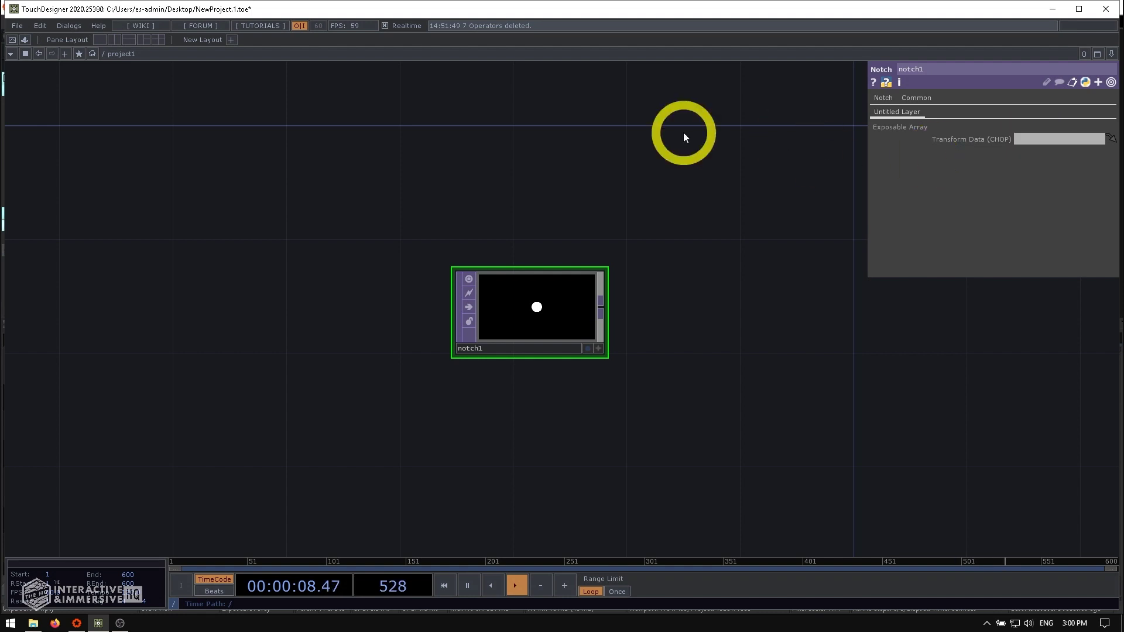
pyautogui.moveTo(365, 204); pyautogui.dragTo(452, 198)
pyautogui.scroll(-2, 450, 197)
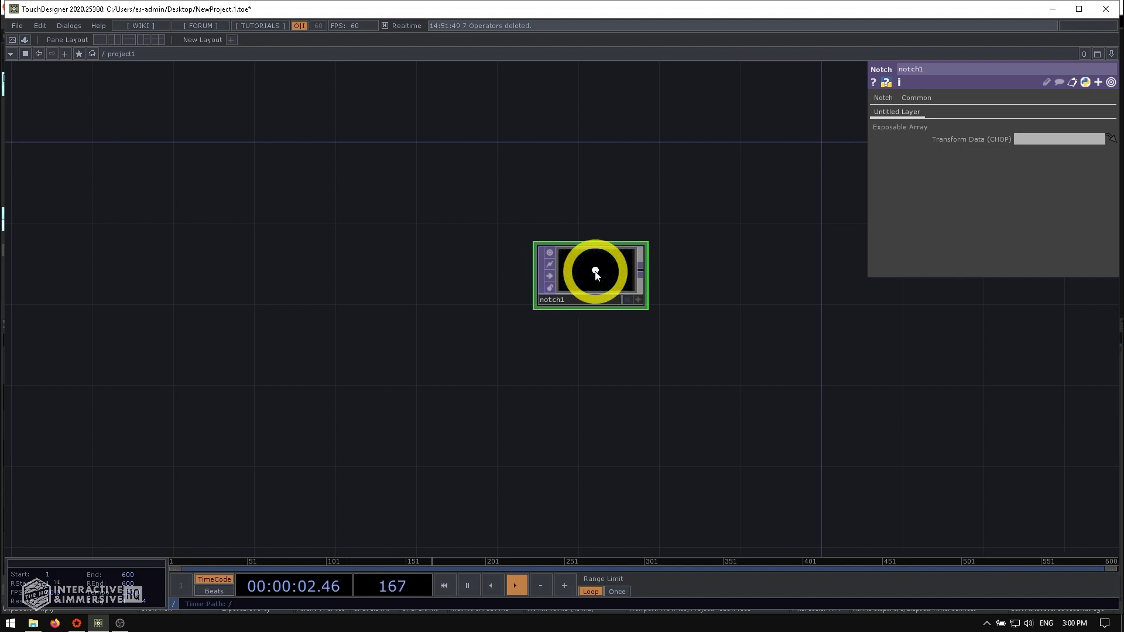
# Step: Create a Noise CHOP, noise1, and place it to the left of notch1
pyautogui.doubleClick(385, 259)
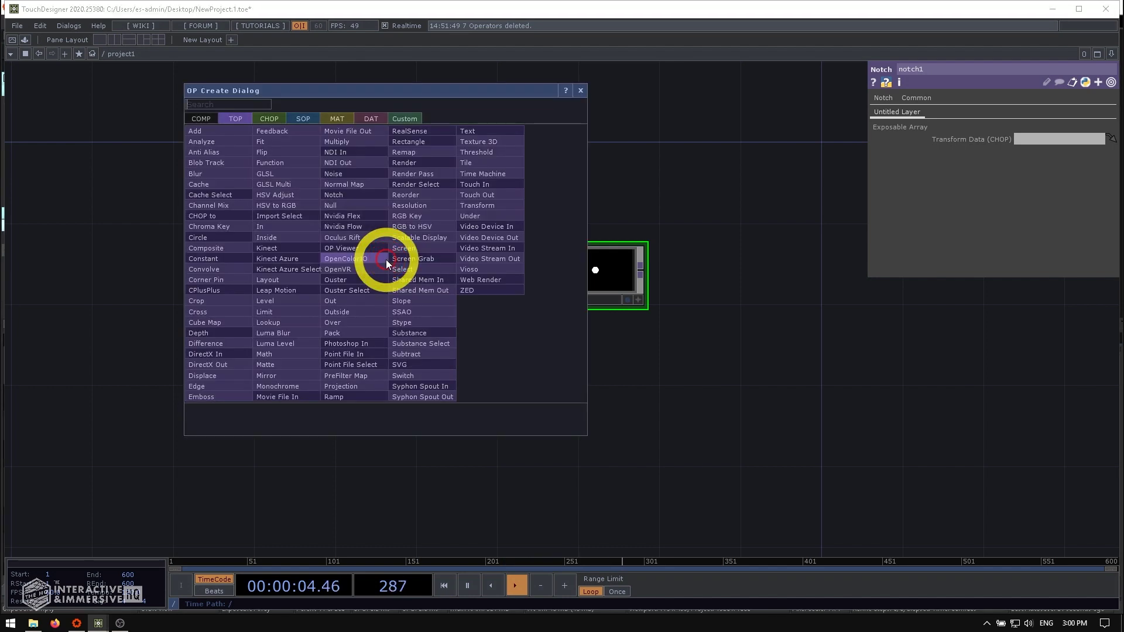
pyautogui.click(268, 120)
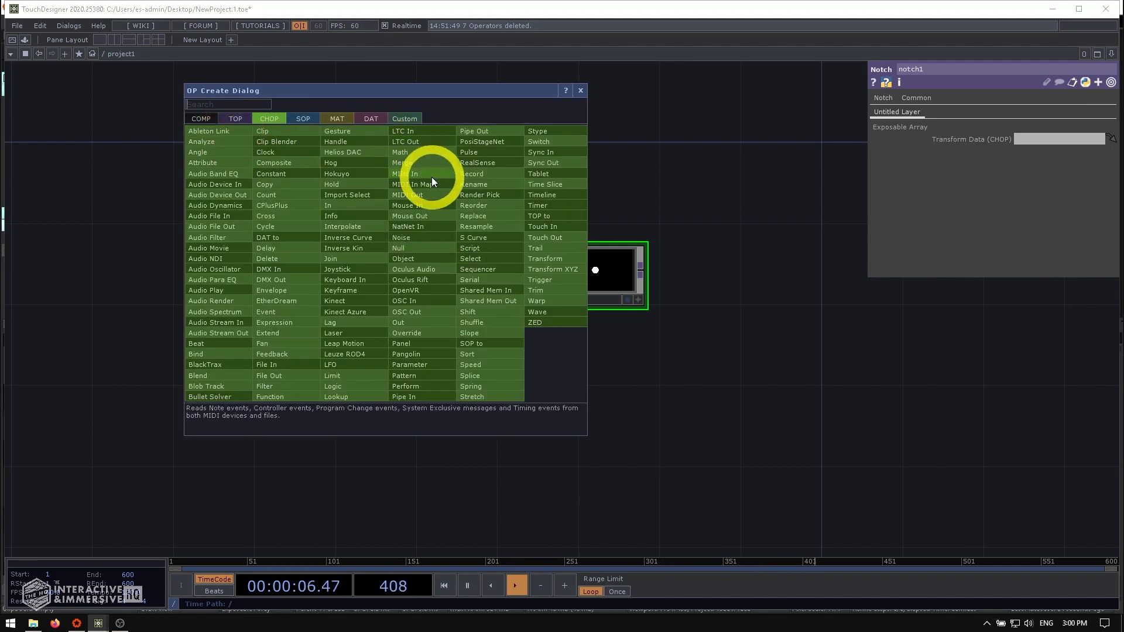
pyautogui.click(403, 237)
pyautogui.click(339, 223)
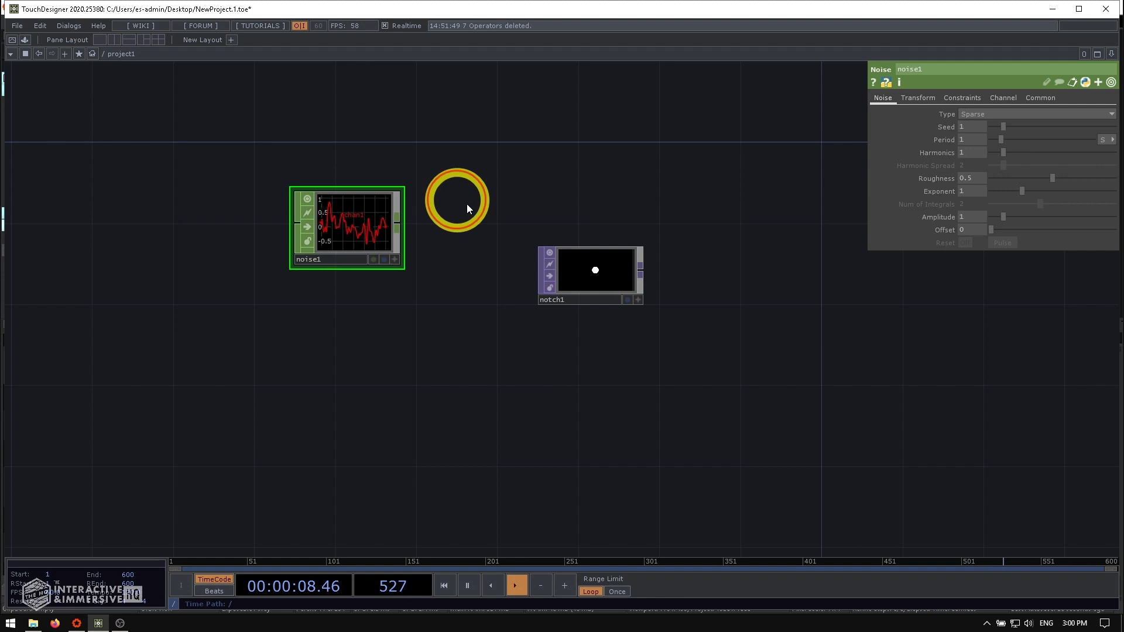
pyautogui.moveTo(363, 216)
pyautogui.mouseDown()
pyautogui.moveTo(461, 215)
pyautogui.moveTo(422, 220)
pyautogui.mouseUp()
pyautogui.click(697, 280)
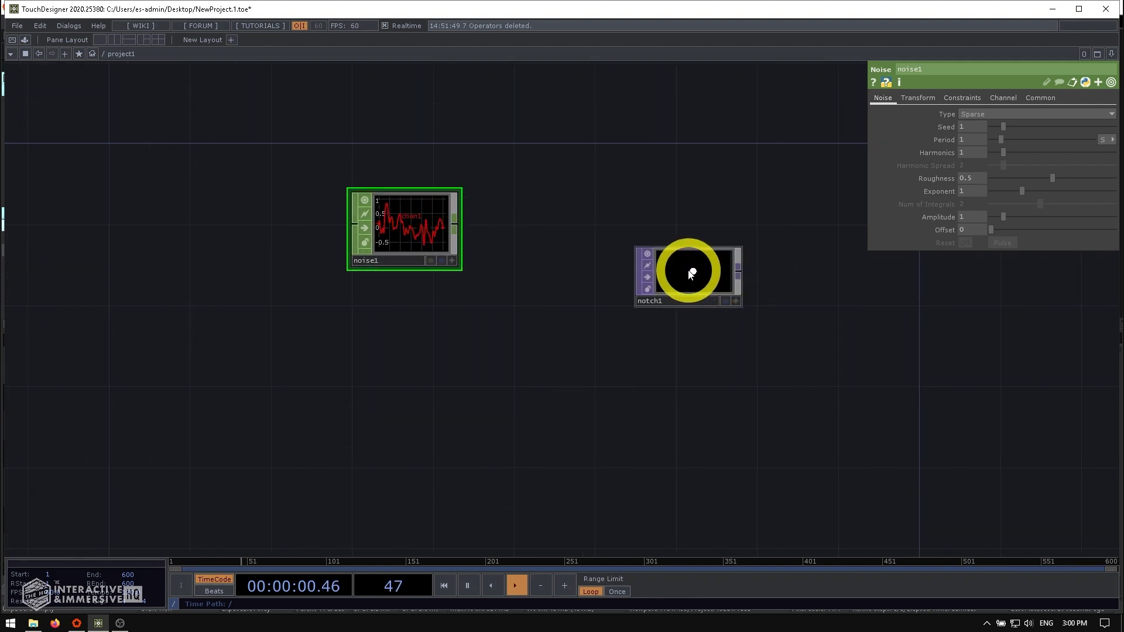
# Step: Select noise1 and notch1, briefly check the block in Notch Builder, and return to TouchDesigner
pyautogui.click(434, 246)
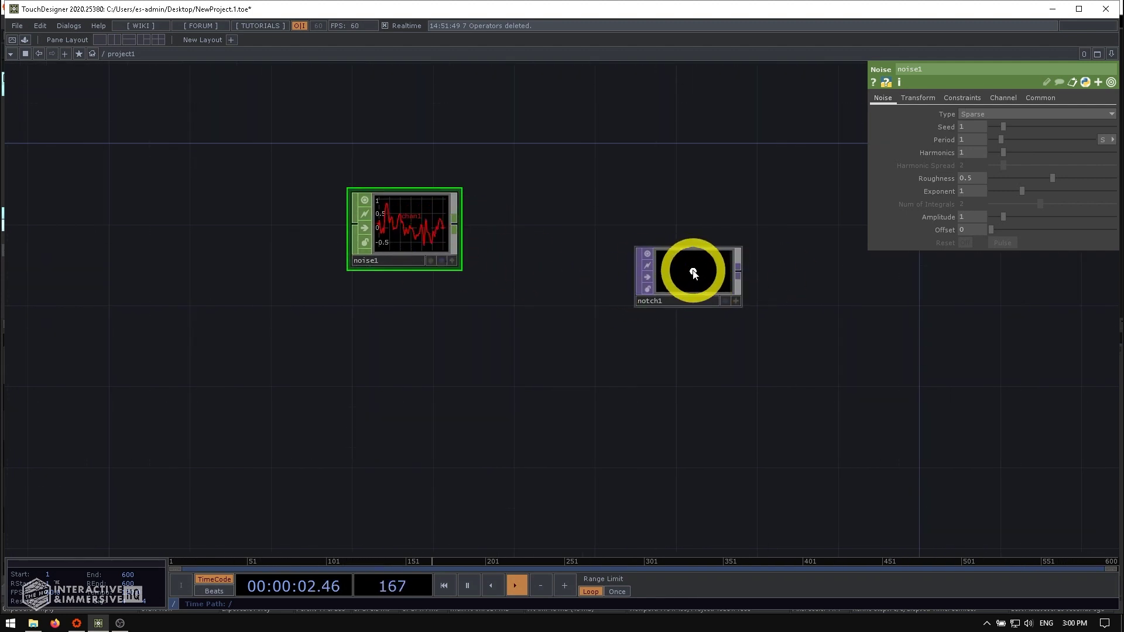
pyautogui.click(695, 275)
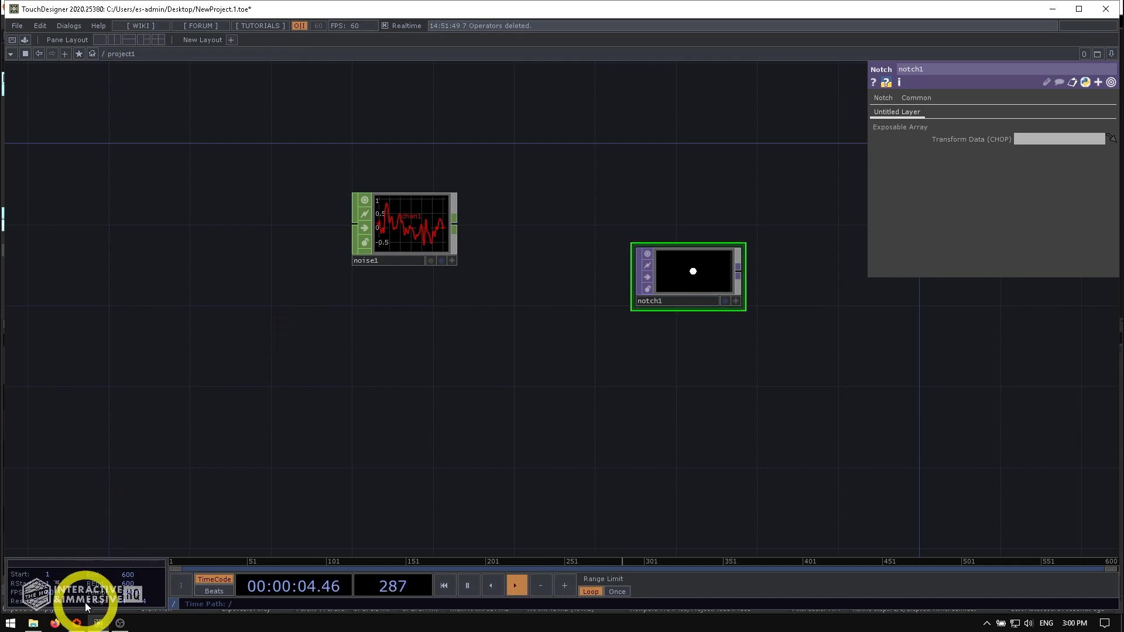
pyautogui.click(76, 623)
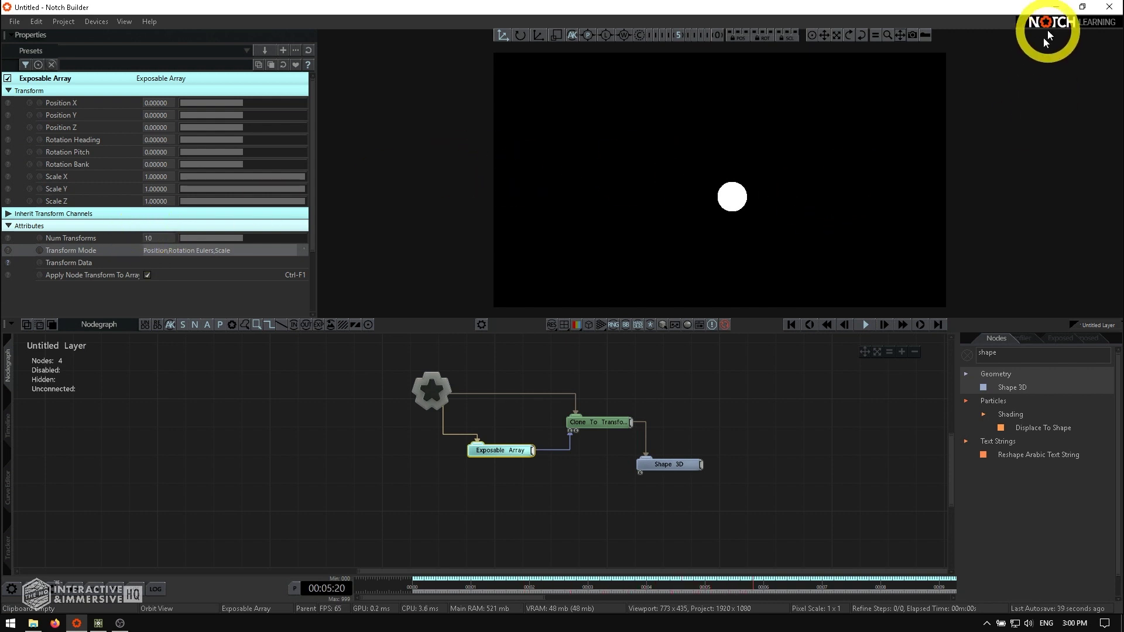
pyautogui.click(1057, 11)
# Step: Switch noise1's End units from seconds to samples and set End to 9, giving 10 samples
pyautogui.click(400, 241)
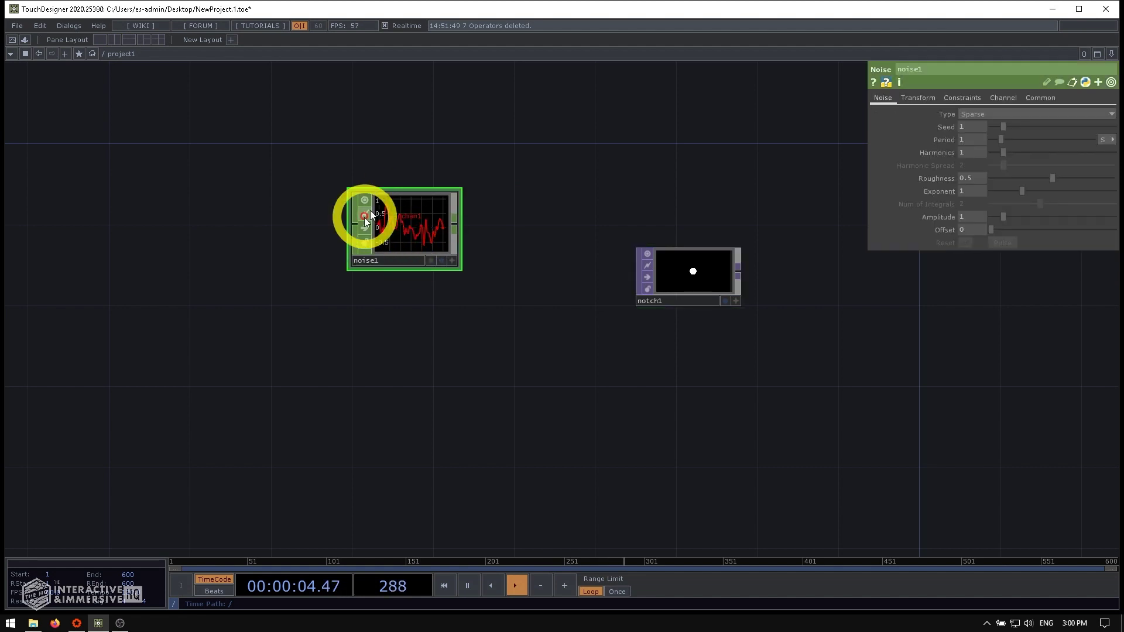
pyautogui.click(1000, 97)
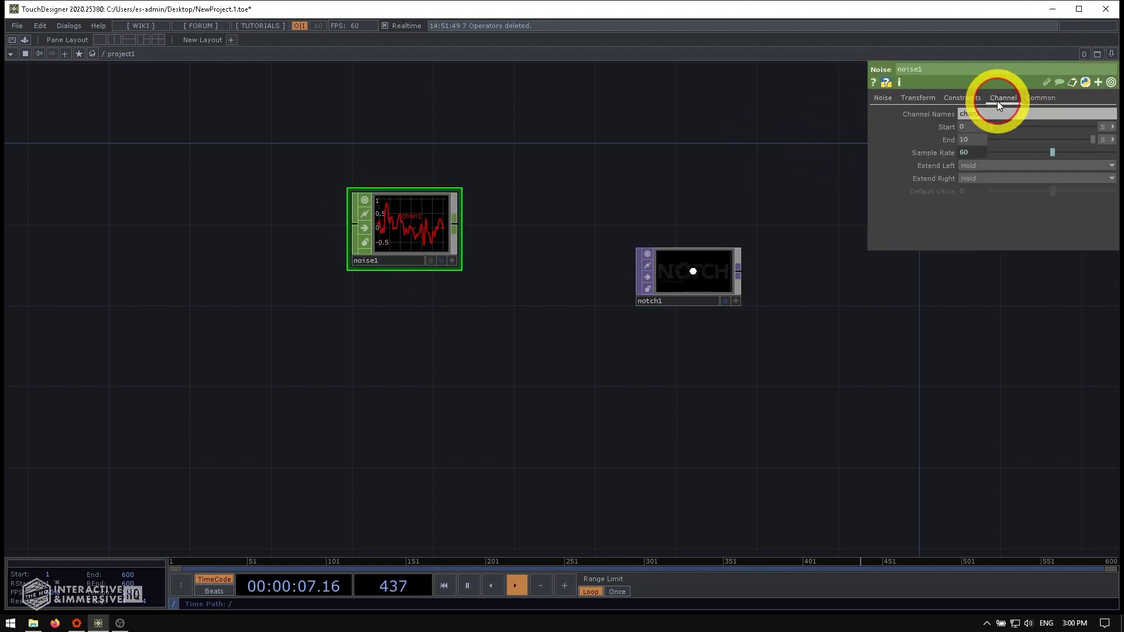
pyautogui.click(1102, 140)
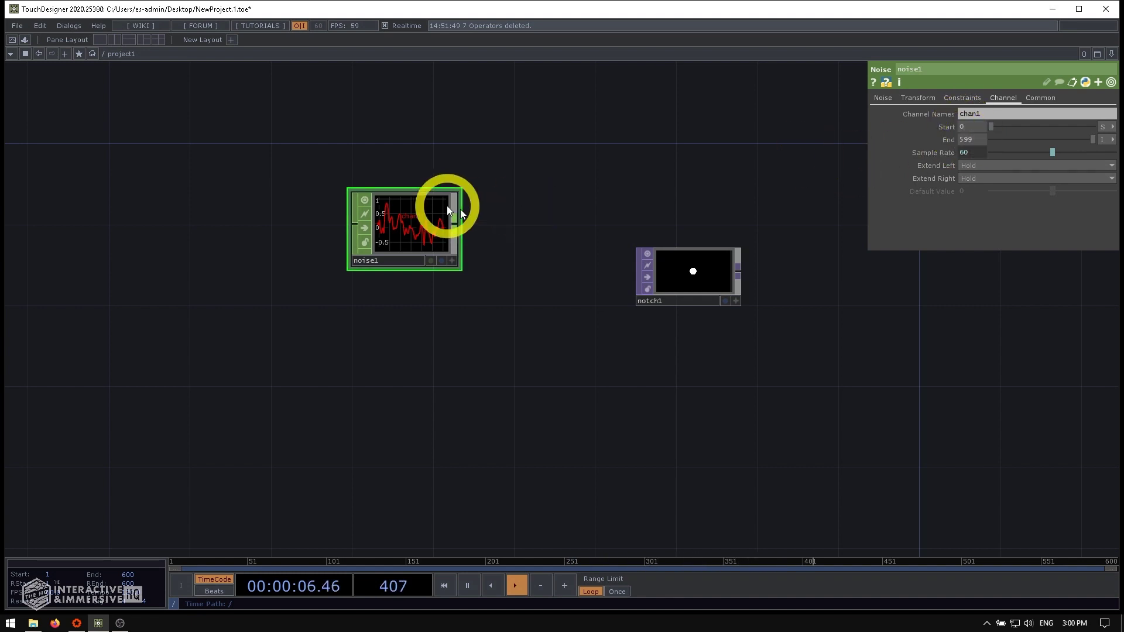
pyautogui.moveTo(410, 237); pyautogui.dragTo(516, 263, button='middle')
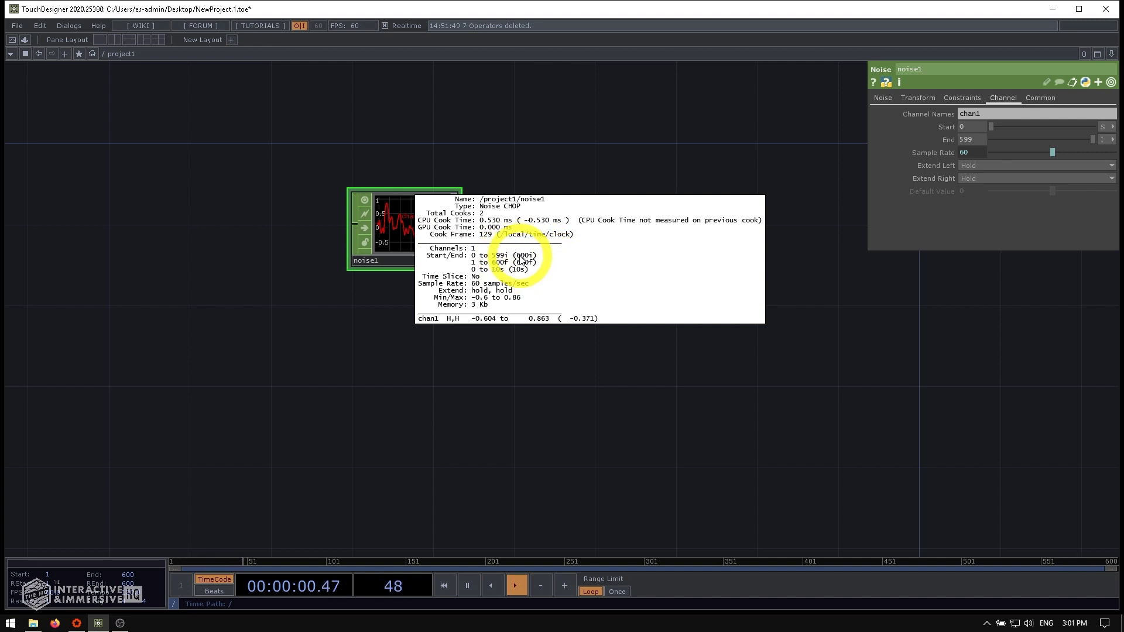
pyautogui.moveTo(514, 146); pyautogui.dragTo(515, 147, button='middle')
pyautogui.click(401, 221)
pyautogui.click(978, 128)
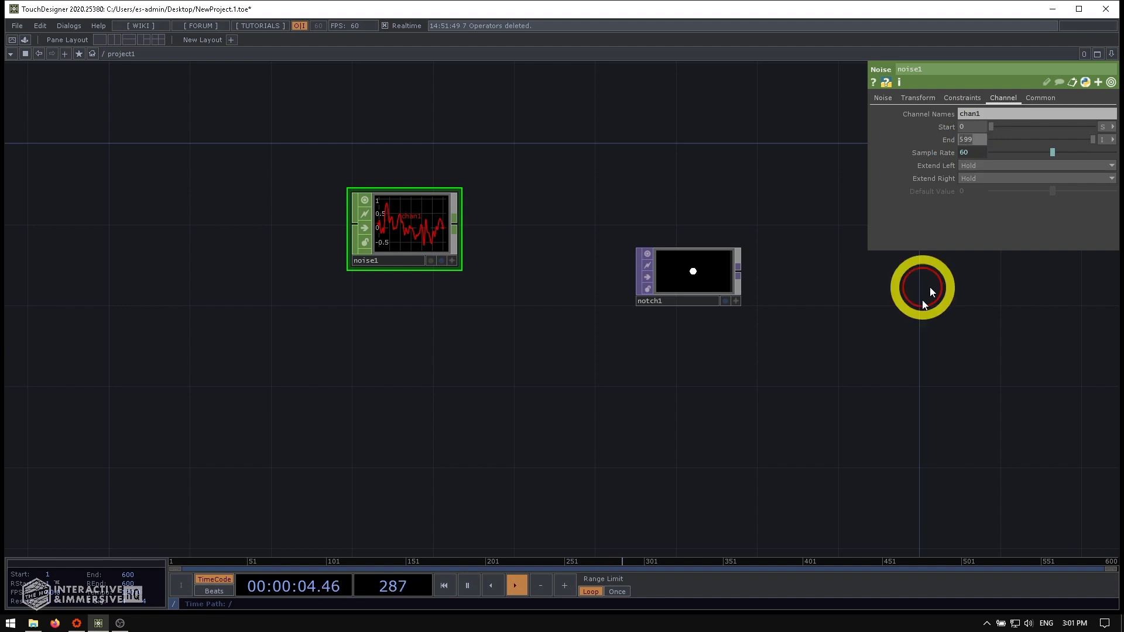
pyautogui.write('9')
pyautogui.press('Return')
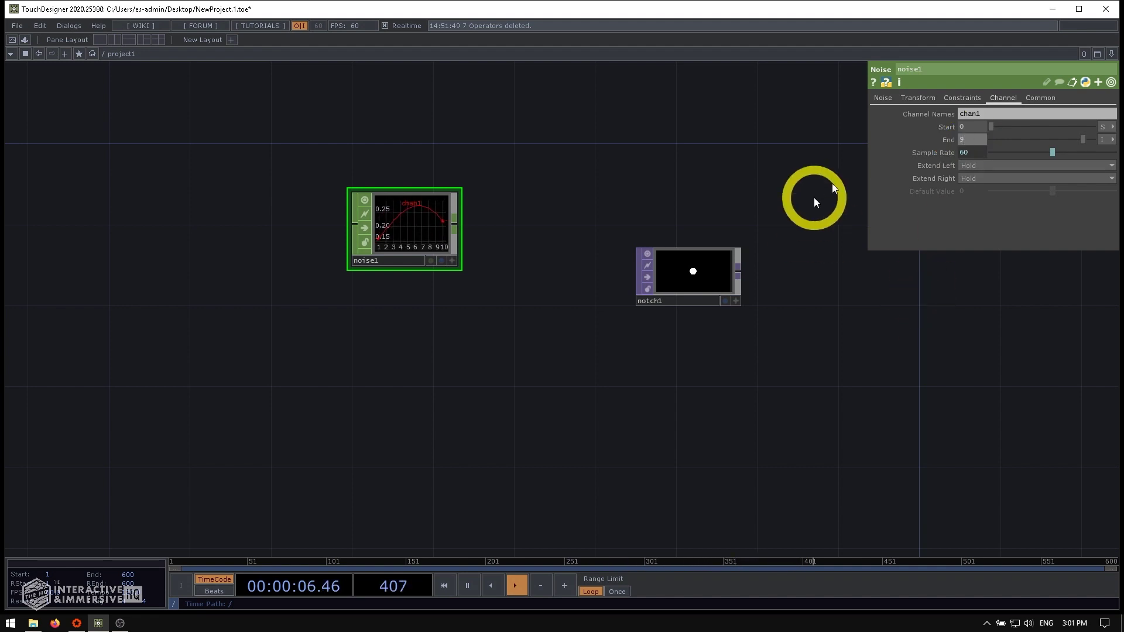
pyautogui.moveTo(388, 226); pyautogui.dragTo(539, 238, button='middle')
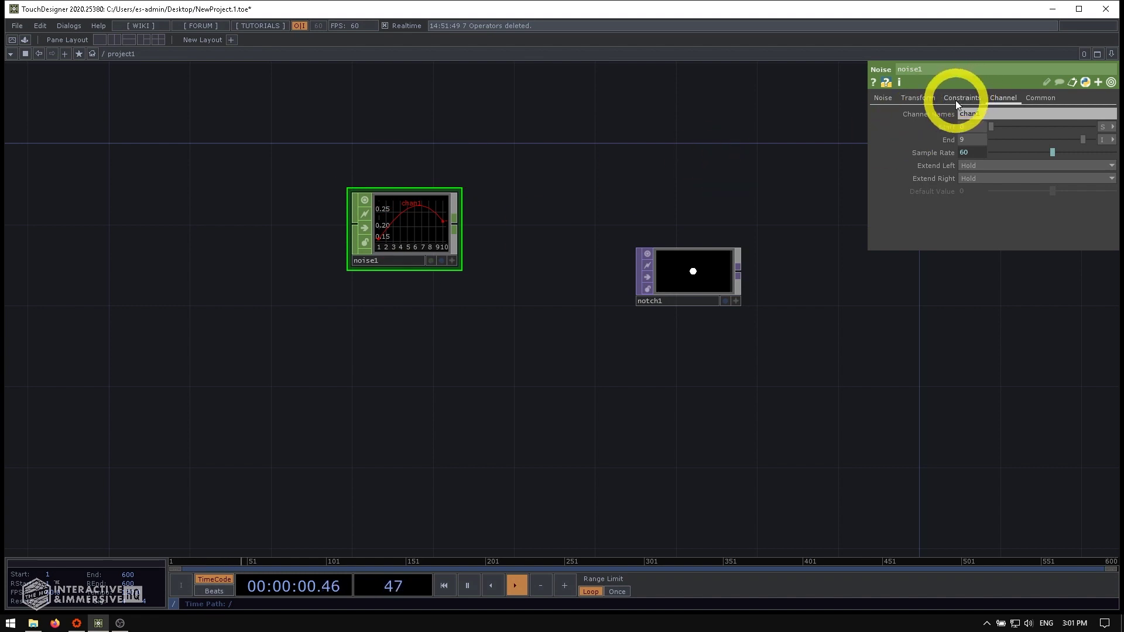
# Step: Give noise1's translate tz the expression absTime.frame * 0.5 so the noise animates
pyautogui.click(917, 98)
pyautogui.click(884, 97)
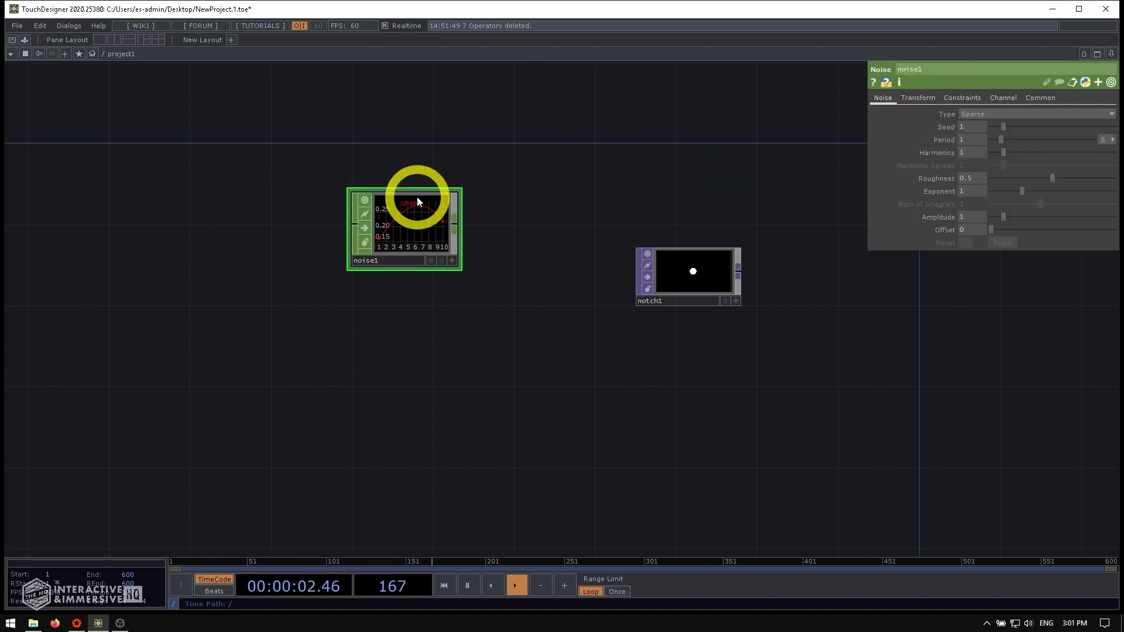
pyautogui.scroll(3, 415, 203)
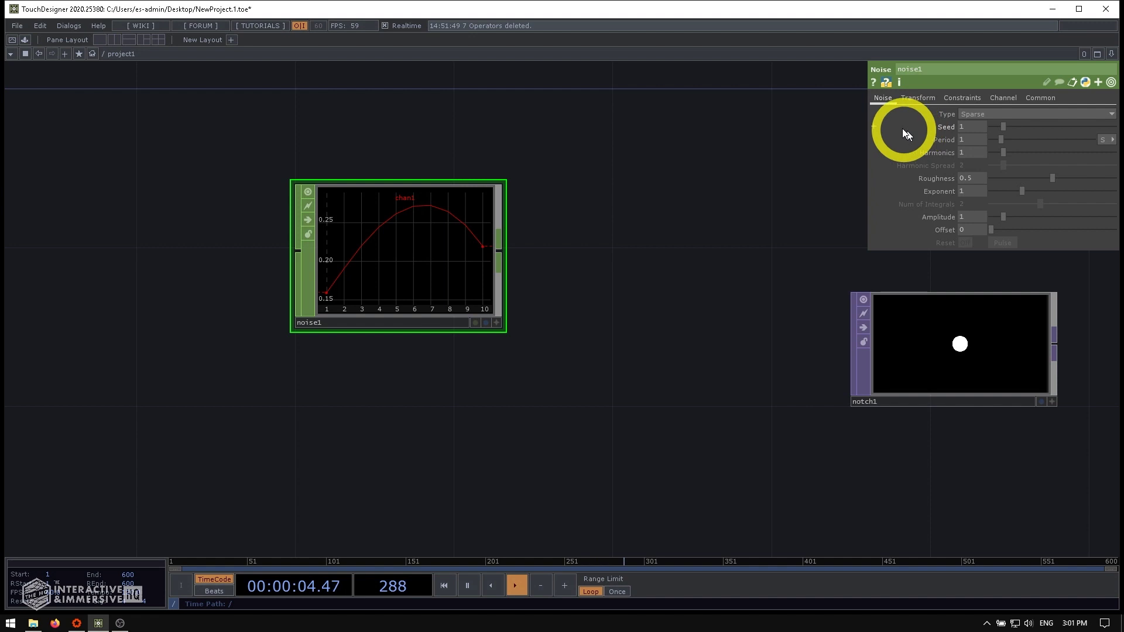
pyautogui.click(913, 100)
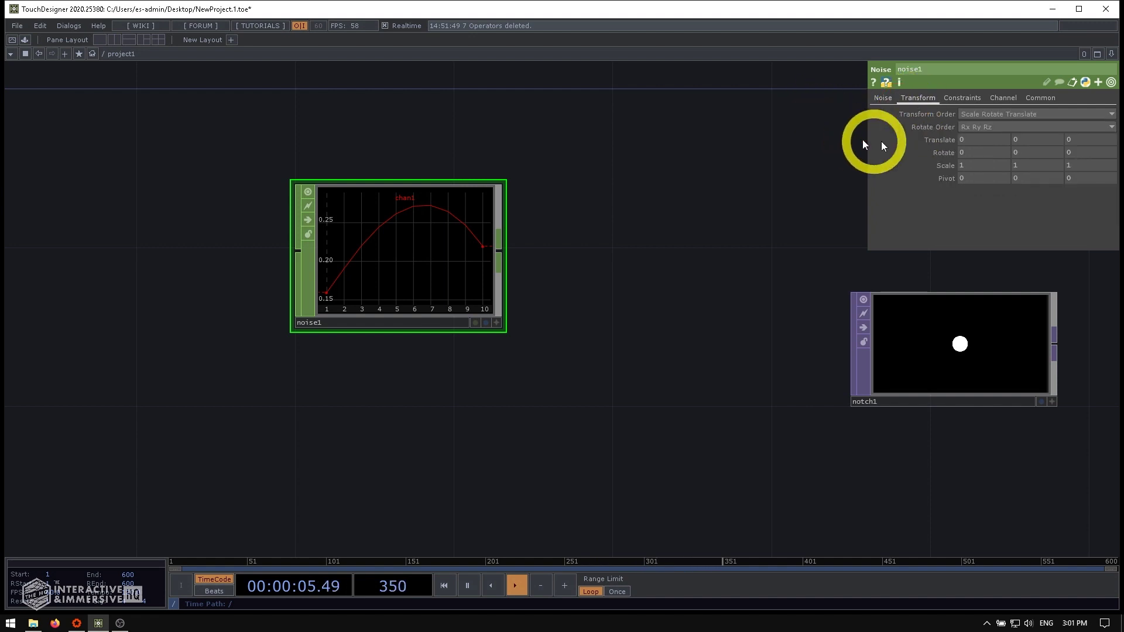
pyautogui.click(938, 139)
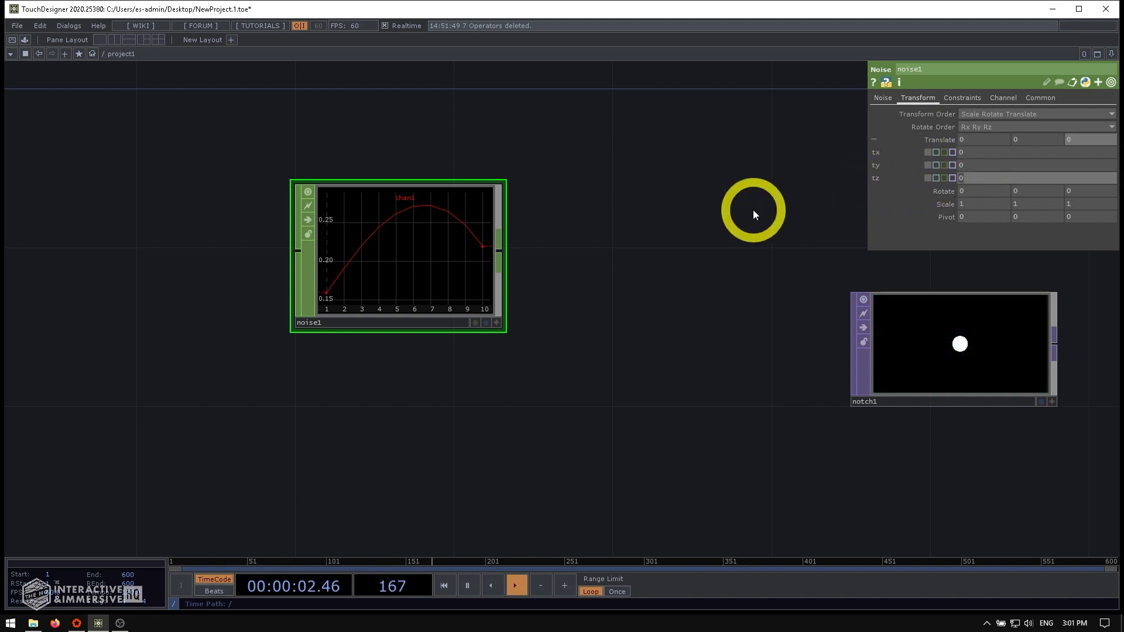
pyautogui.write('absTime.frame * 0.5')
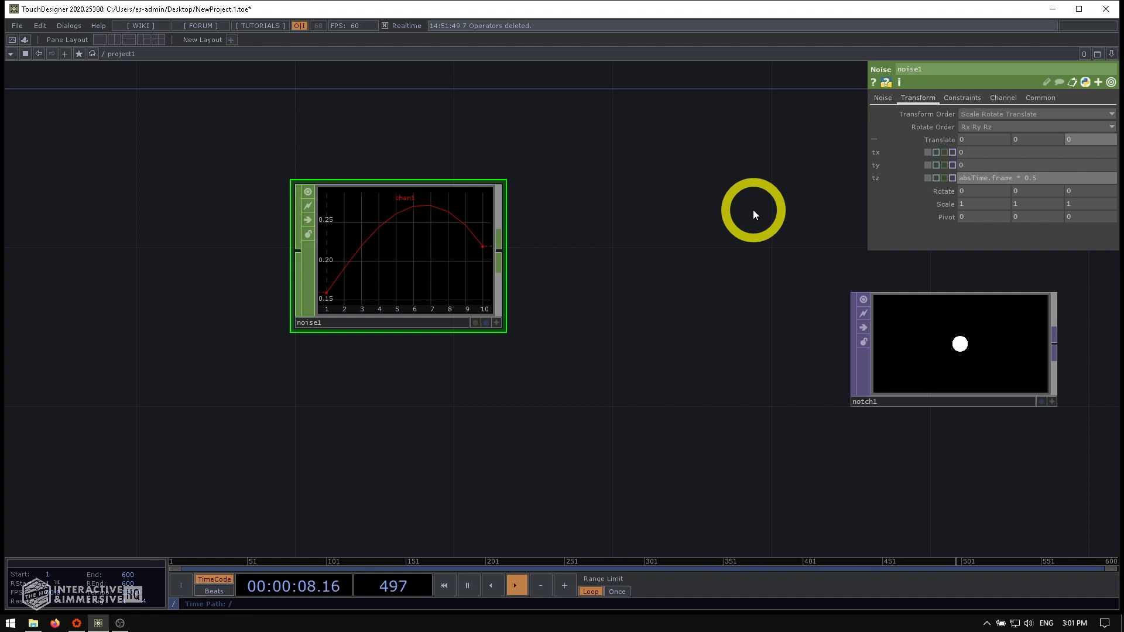
pyautogui.press('Return')
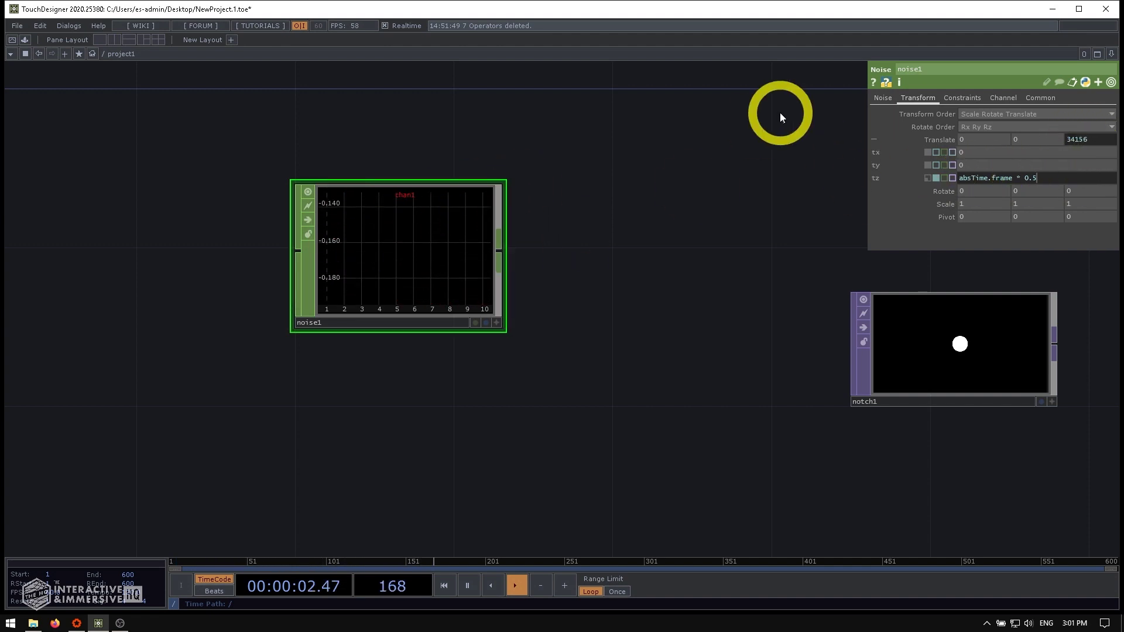
# Step: Lower noise1's Period to 0.43 and rename its channel to tx
pyautogui.click(883, 98)
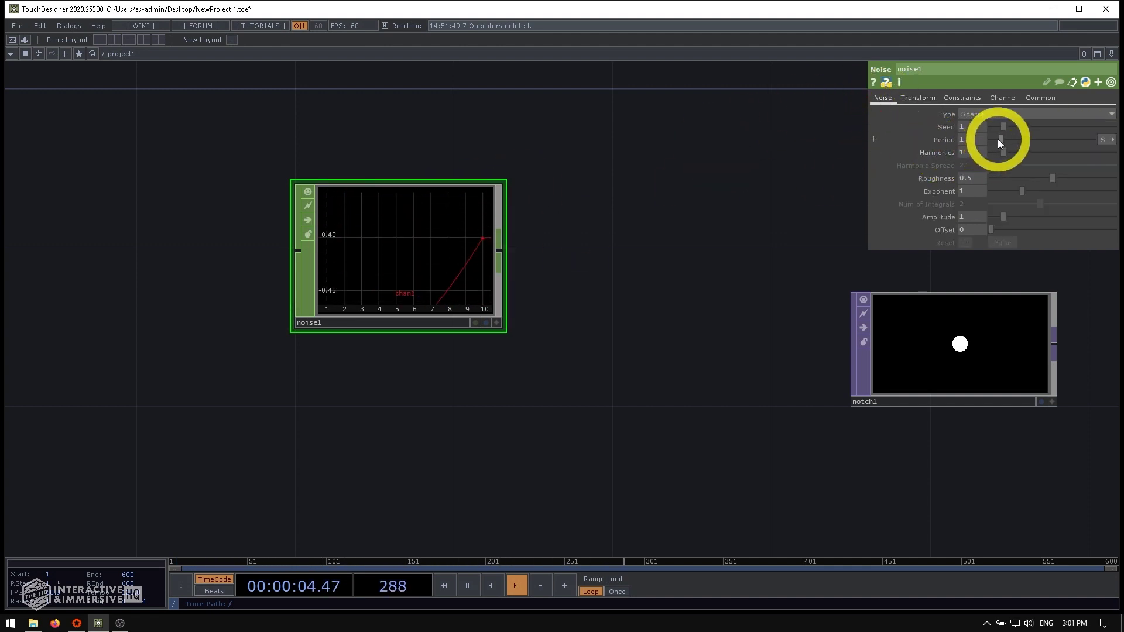
pyautogui.moveTo(1000, 139); pyautogui.dragTo(994, 142)
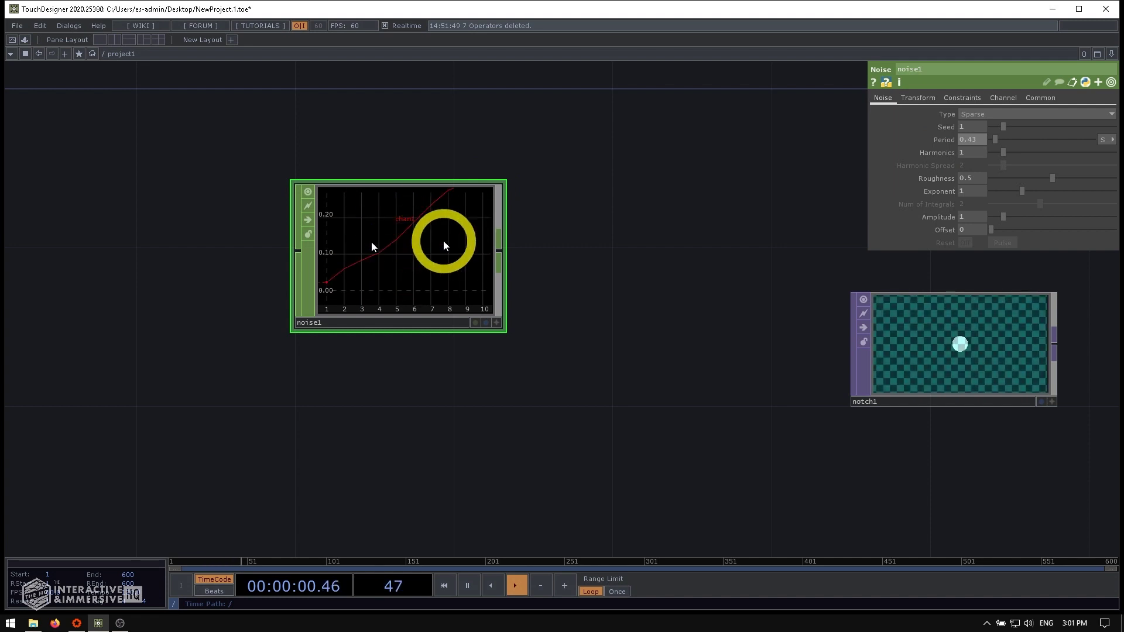
pyautogui.scroll(-3, 643, 264)
pyautogui.click(993, 98)
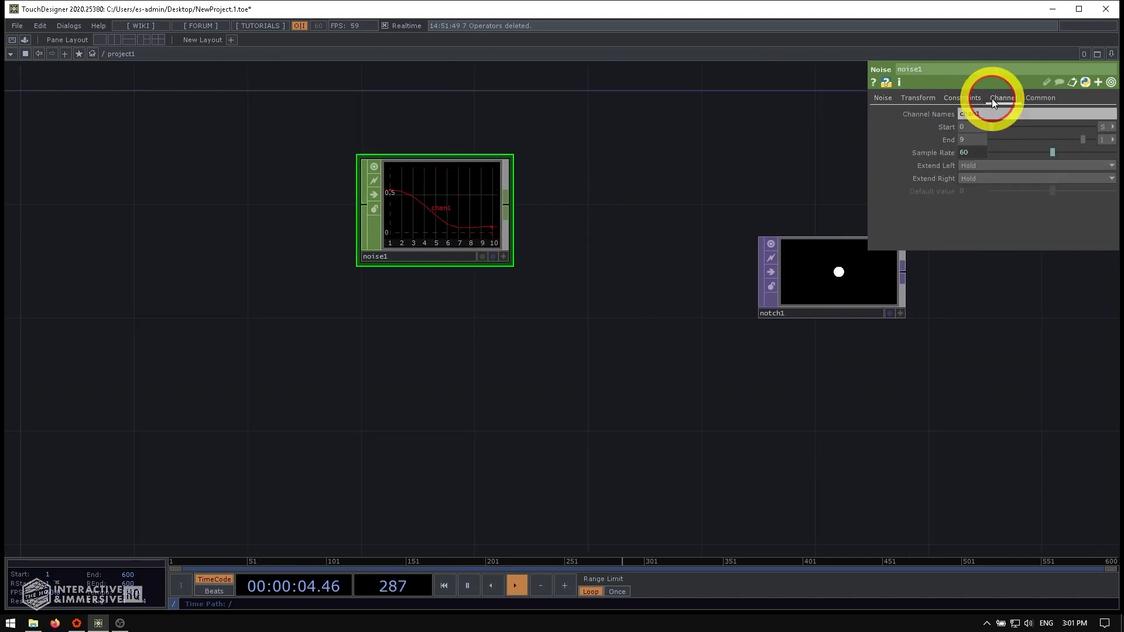
pyautogui.click(975, 114)
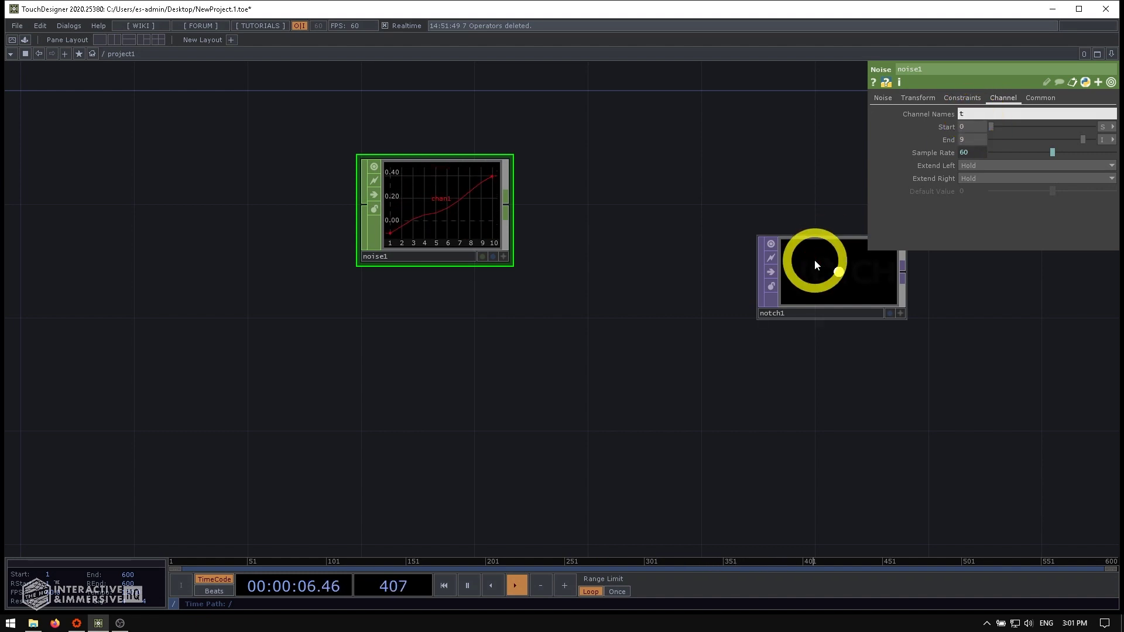
pyautogui.write('x')
pyautogui.moveTo(577, 244); pyautogui.dragTo(557, 253)
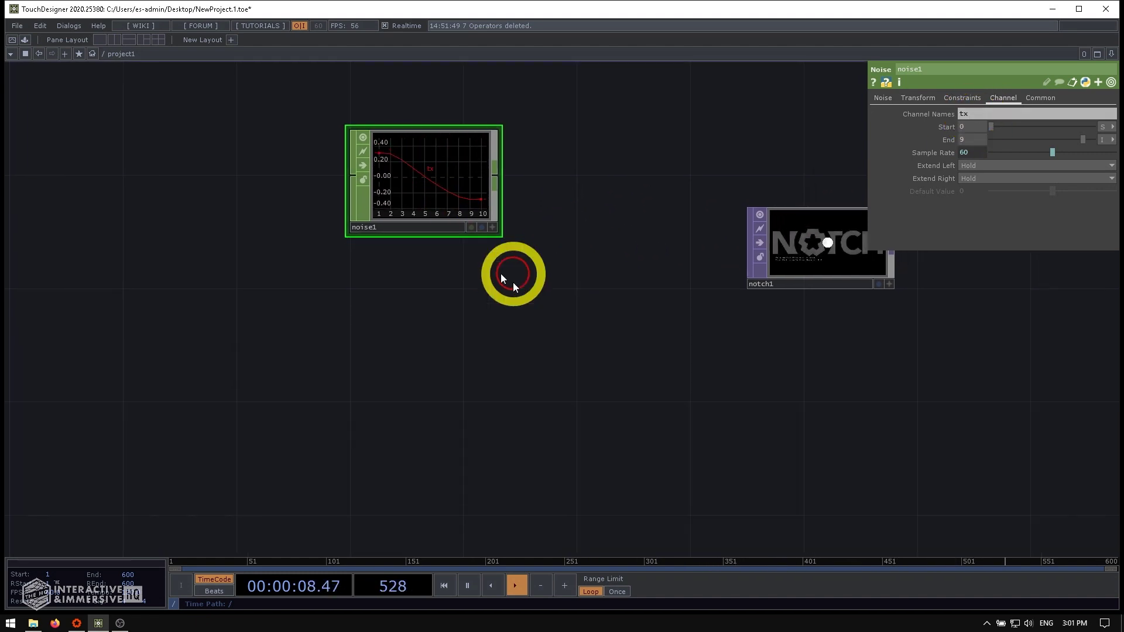
# Step: Paste noise2 with channel name ty and Seed raised to 3.48
pyautogui.hotkey('ctrl', 'v')
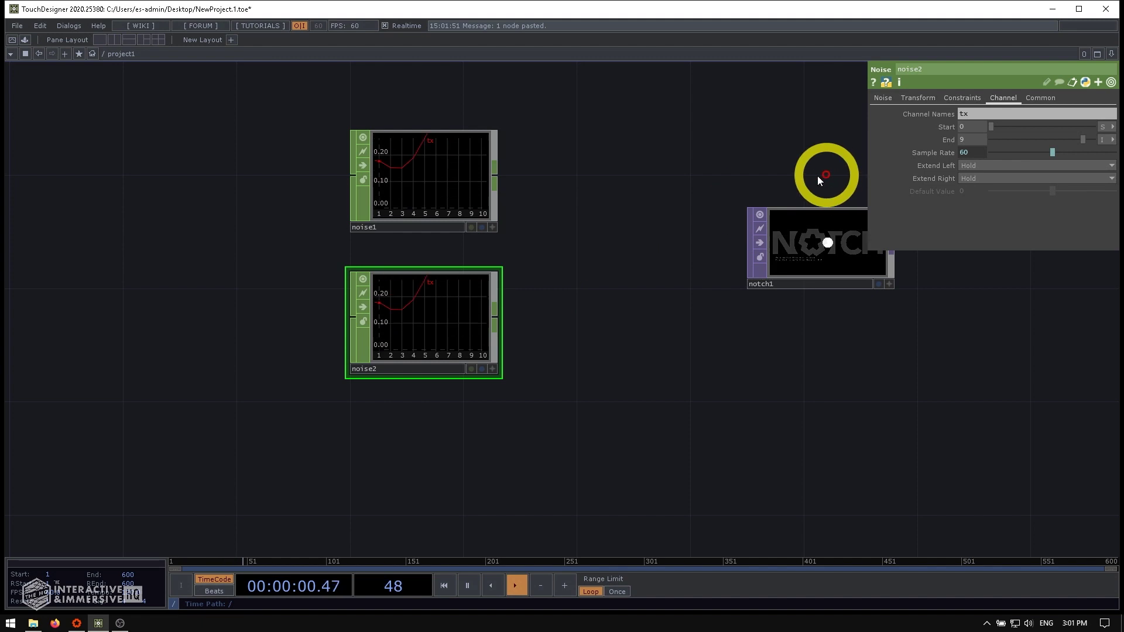
pyautogui.click(970, 114)
pyautogui.write('ty')
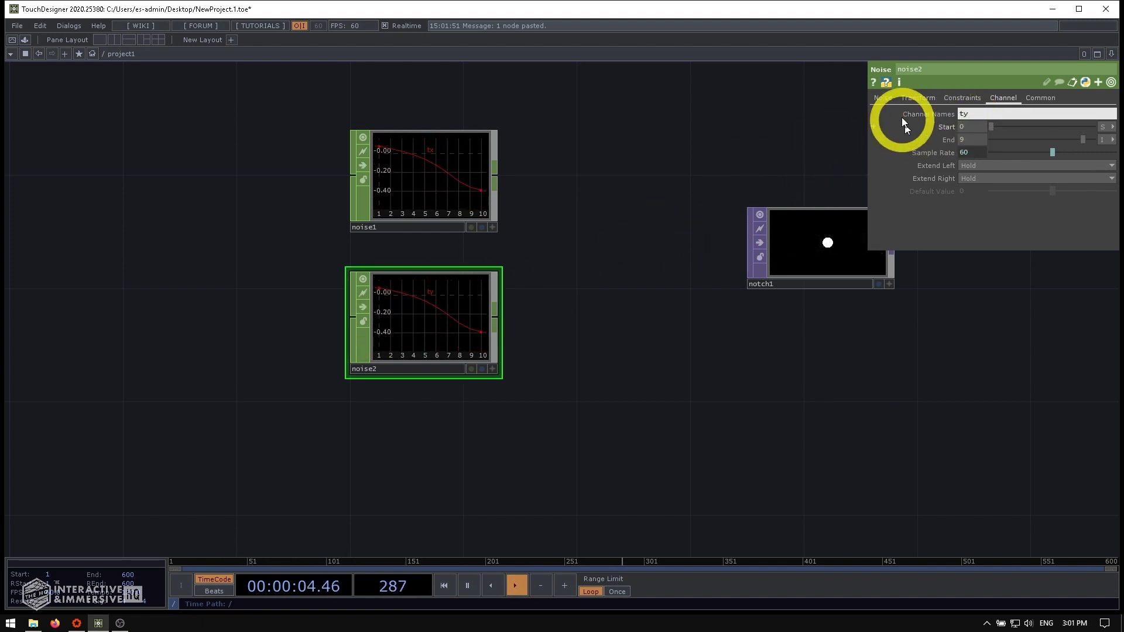
pyautogui.click(883, 99)
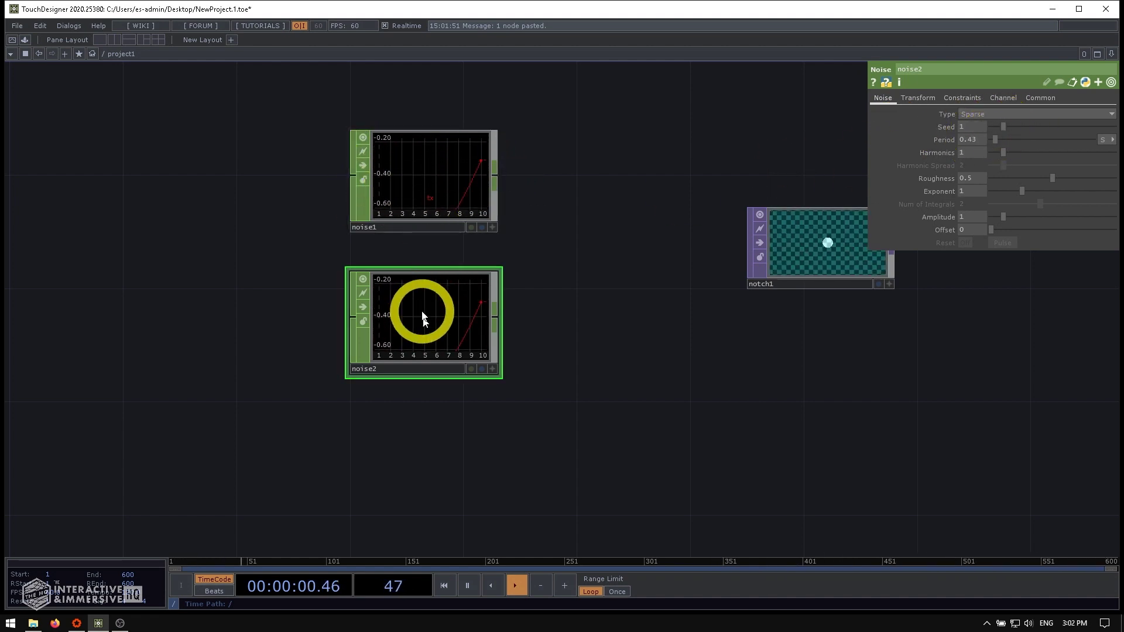
pyautogui.moveTo(1002, 127); pyautogui.dragTo(1034, 126)
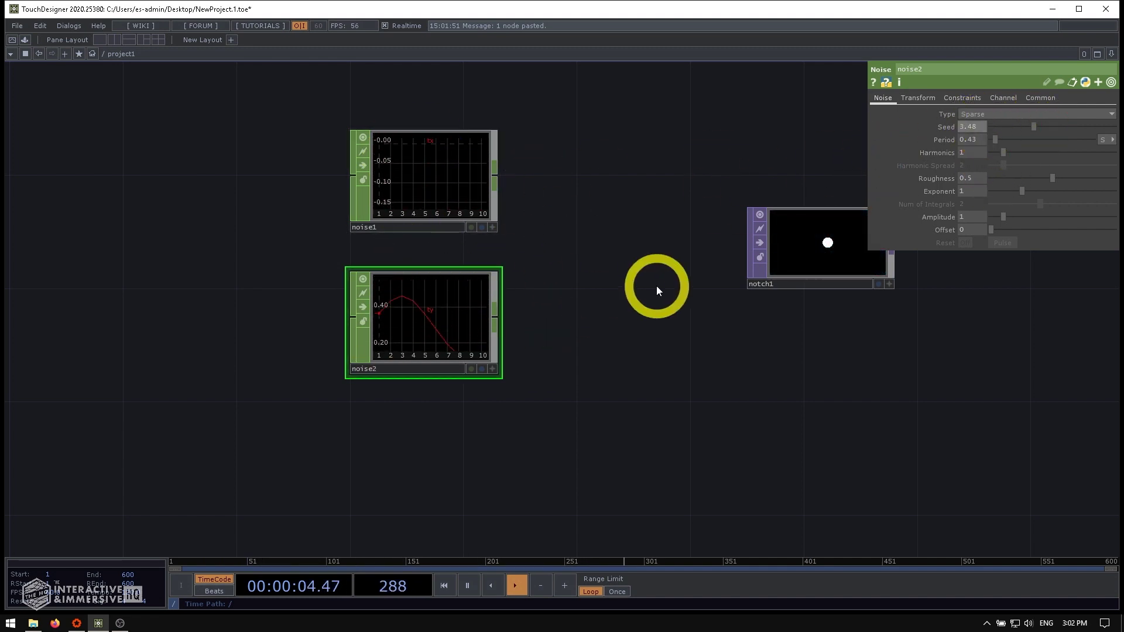
pyautogui.moveTo(610, 313); pyautogui.dragTo(588, 239)
# Step: Paste noise3 with Seed 6.33 and channel name tz
pyautogui.hotkey('ctrl', 'v')
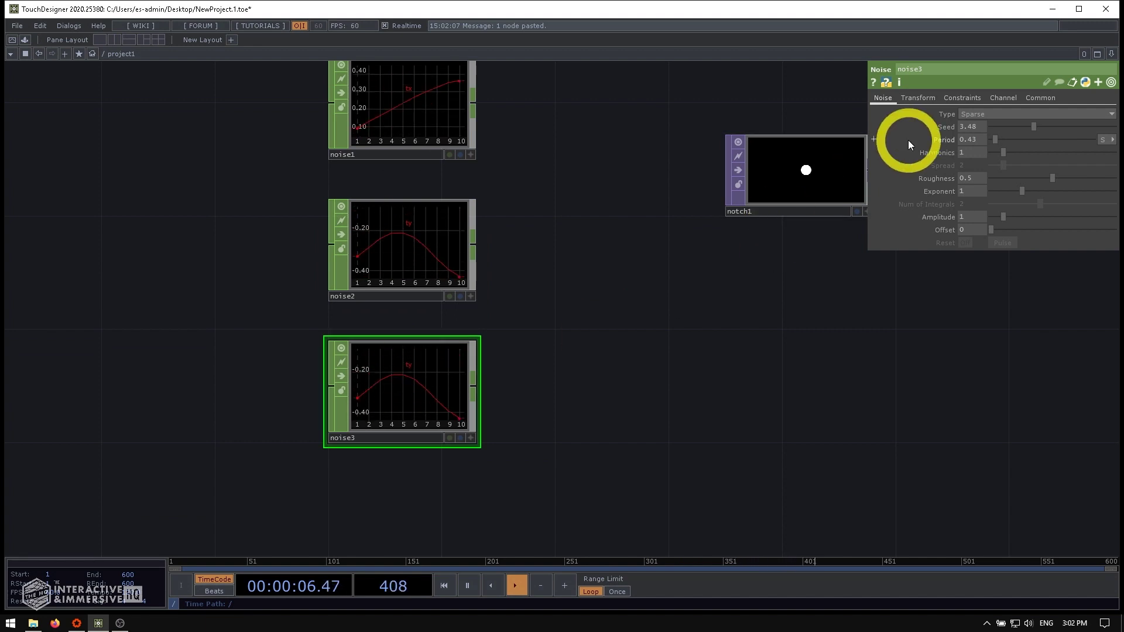
pyautogui.moveTo(1033, 126); pyautogui.dragTo(1068, 127)
pyautogui.click(1005, 99)
pyautogui.click(988, 114)
pyautogui.press('BackSpace')
pyautogui.write('z')
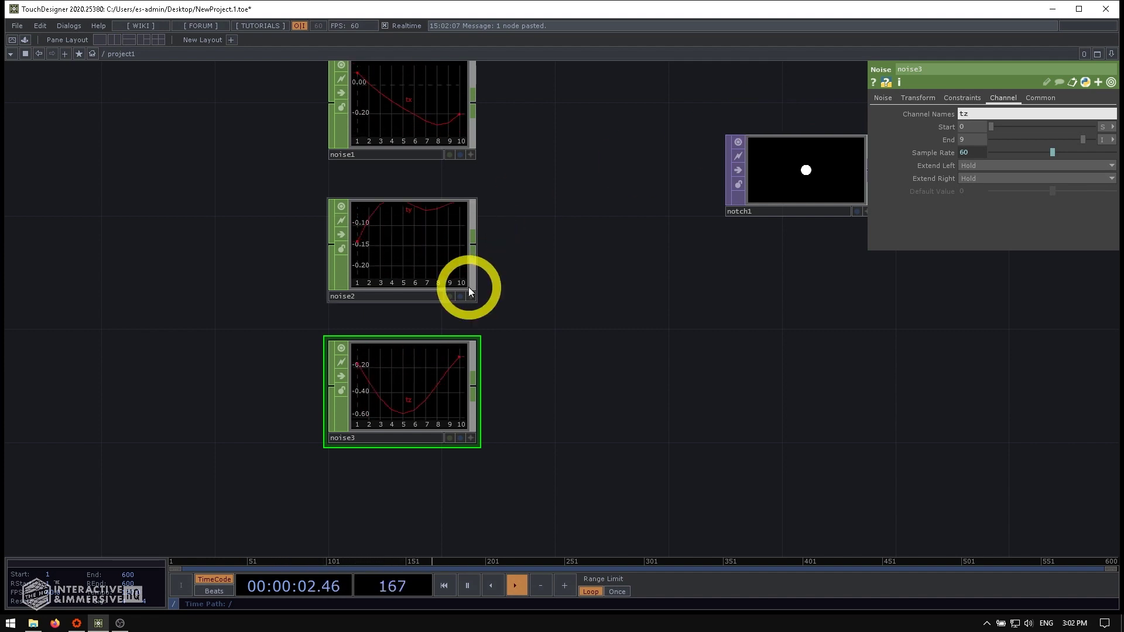
pyautogui.scroll(-3, 676, 148)
# Step: Shift the three noise CHOPs left and bring up the operator creation list
pyautogui.moveTo(329, 133); pyautogui.dragTo(472, 371)
pyautogui.moveTo(401, 359); pyautogui.dragTo(259, 338)
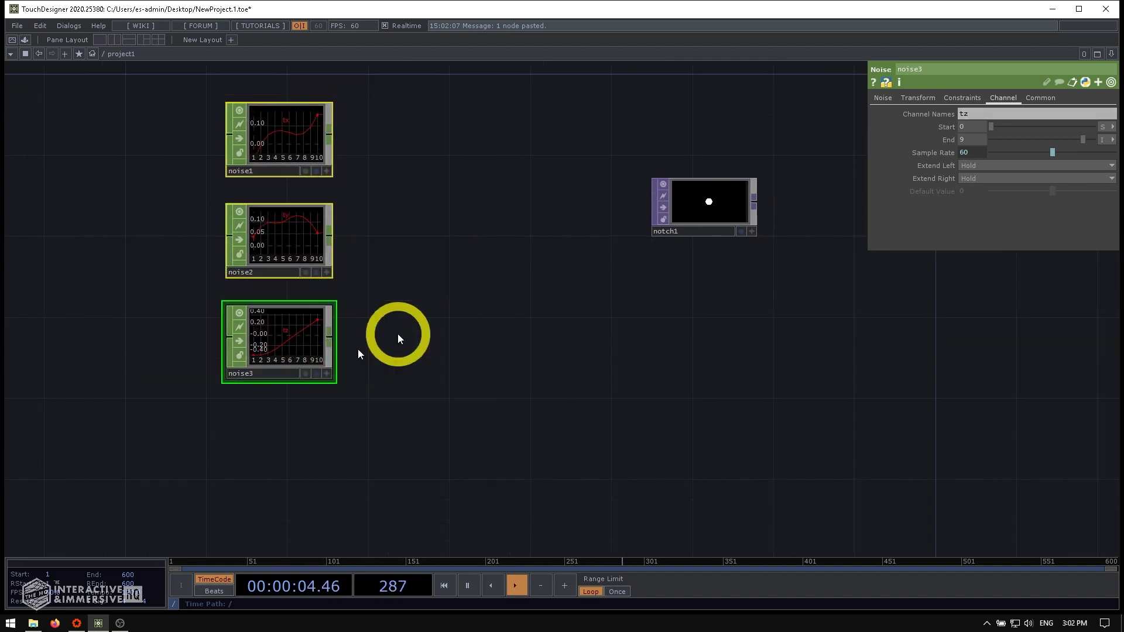
pyautogui.click(518, 220)
pyautogui.press('Tab')
# Step: Wire noise1, noise2 and noise3 into a new merge1 CHOP, then shift notch1 further right
pyautogui.write('mer')
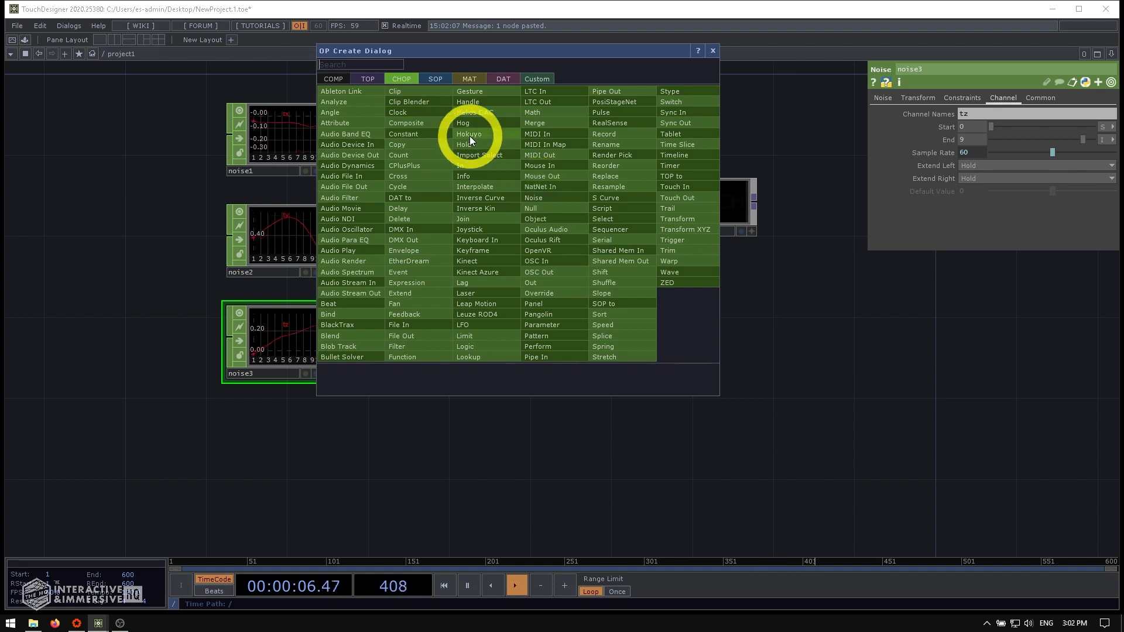
pyautogui.click(535, 123)
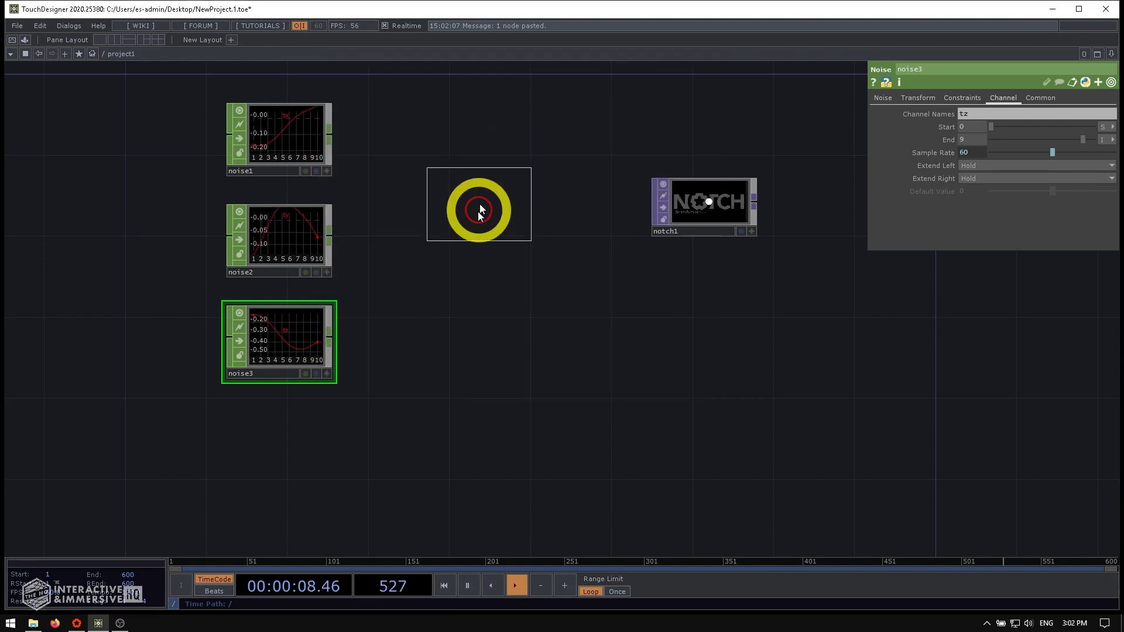
pyautogui.click(489, 223)
pyautogui.moveTo(330, 135); pyautogui.dragTo(431, 215)
pyautogui.moveTo(335, 234); pyautogui.dragTo(434, 225)
pyautogui.moveTo(329, 338); pyautogui.dragTo(439, 229)
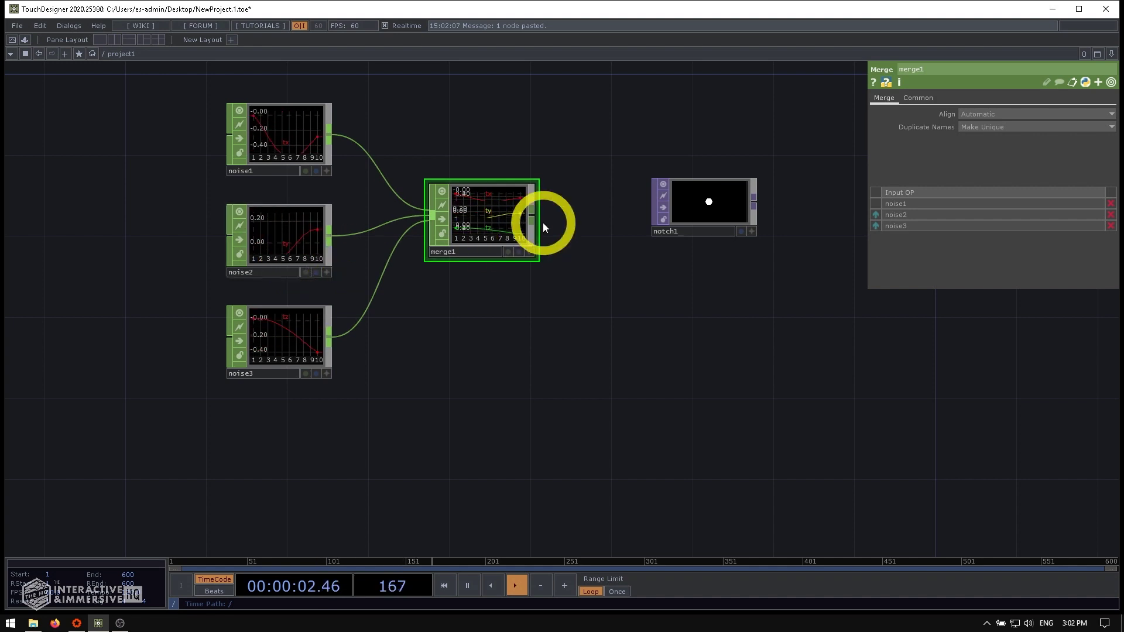
pyautogui.moveTo(710, 201); pyautogui.dragTo(792, 201)
pyautogui.moveTo(580, 161); pyautogui.dragTo(531, 161)
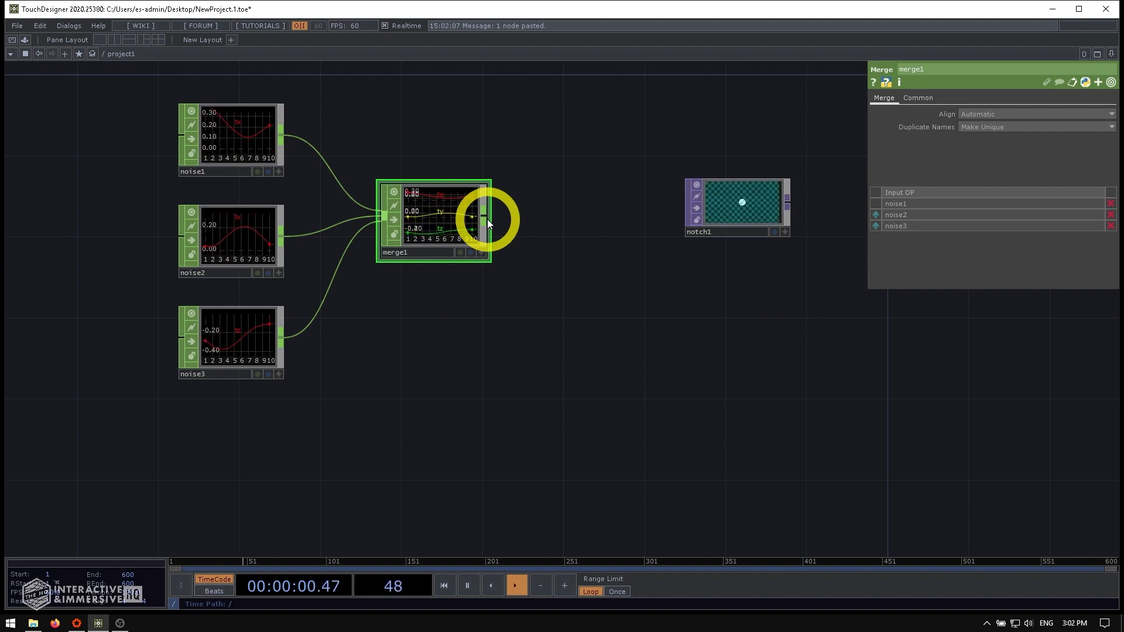
# Step: Append a null1 CHOP after merge1 and line notch1 up beside it
pyautogui.rightClick(487, 219)
pyautogui.write('null')
pyautogui.press('Return')
pyautogui.click(572, 227)
pyautogui.moveTo(573, 227); pyautogui.dragTo(593, 227)
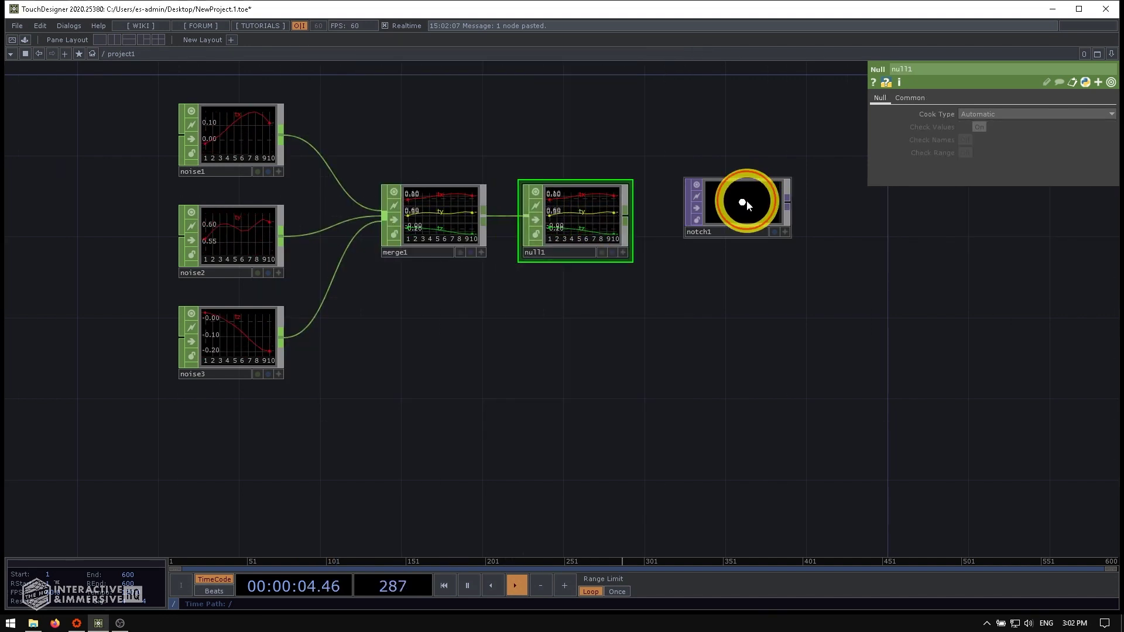
pyautogui.moveTo(744, 202); pyautogui.dragTo(742, 216)
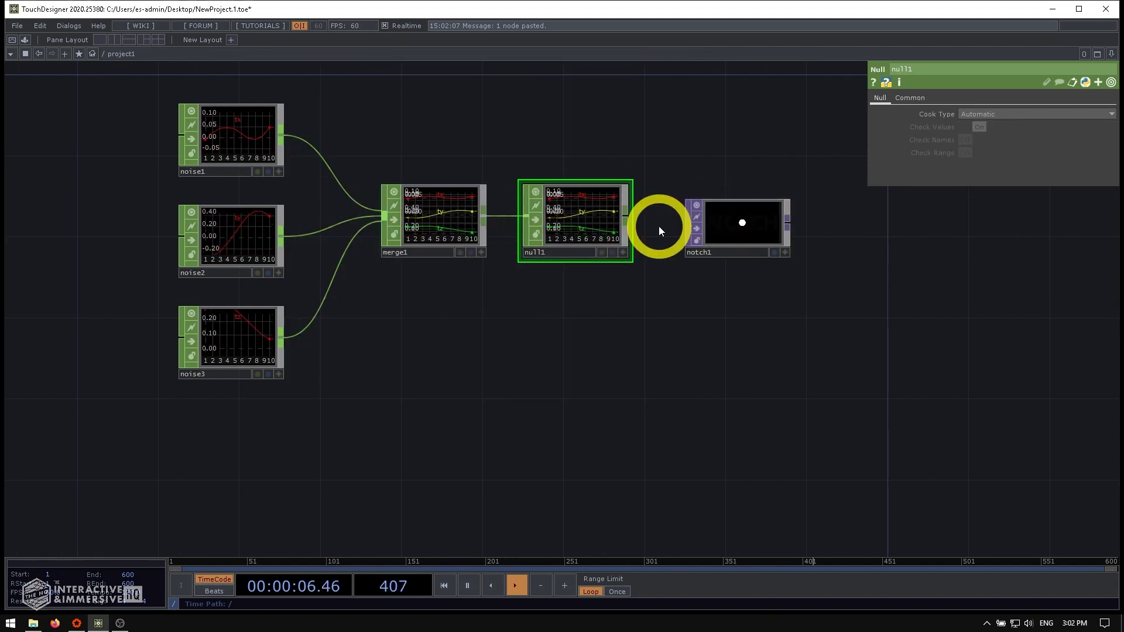
# Step: Drop null1 onto notch1's Transform Data (CHOP) and read its 9-channel warning
pyautogui.click(747, 225)
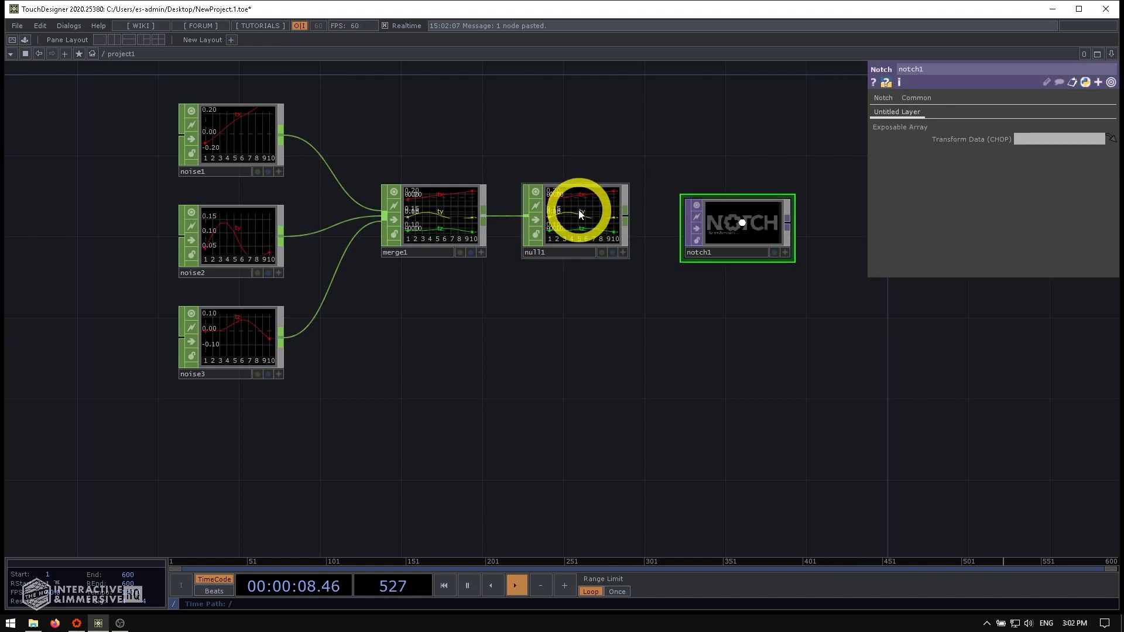
pyautogui.moveTo(343, 381); pyautogui.dragTo(369, 381)
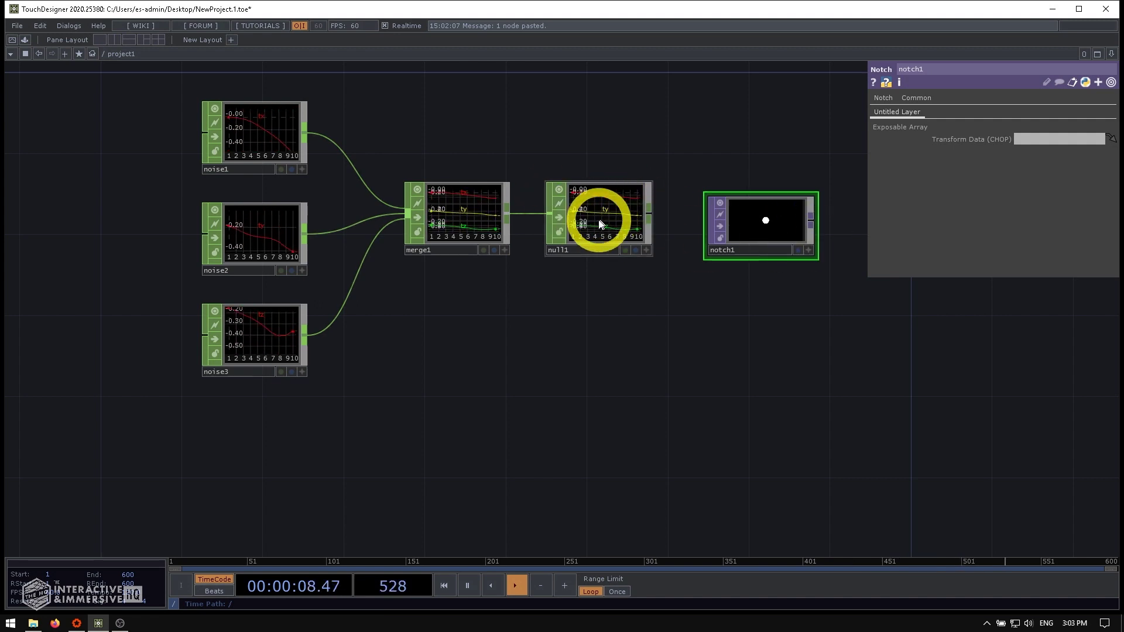
pyautogui.moveTo(600, 224); pyautogui.dragTo(1037, 141)
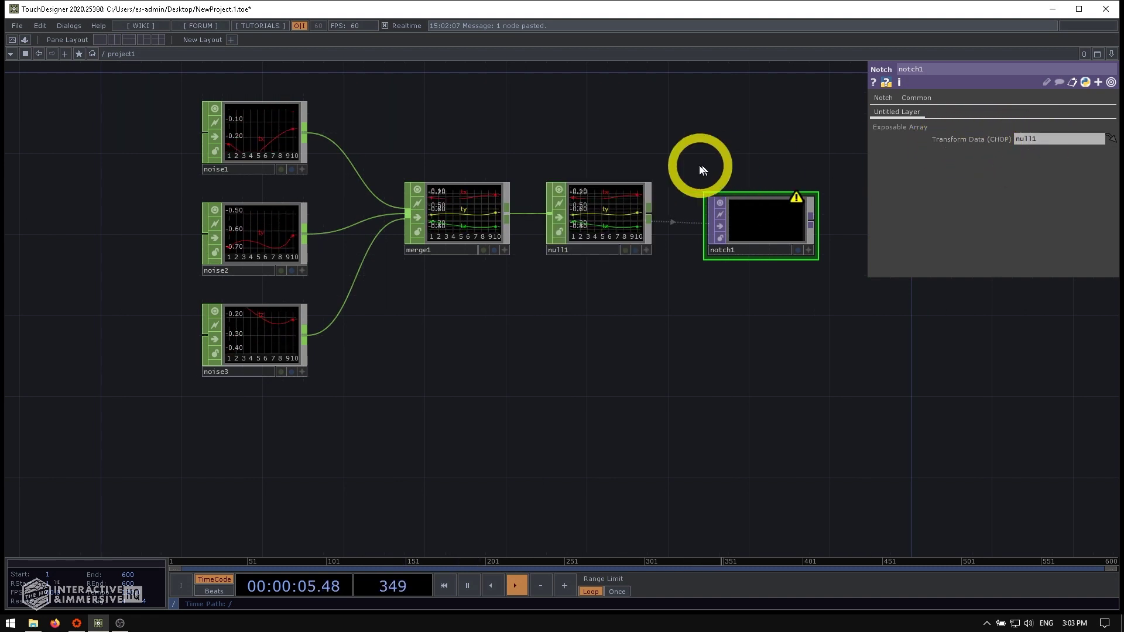
pyautogui.click(797, 198)
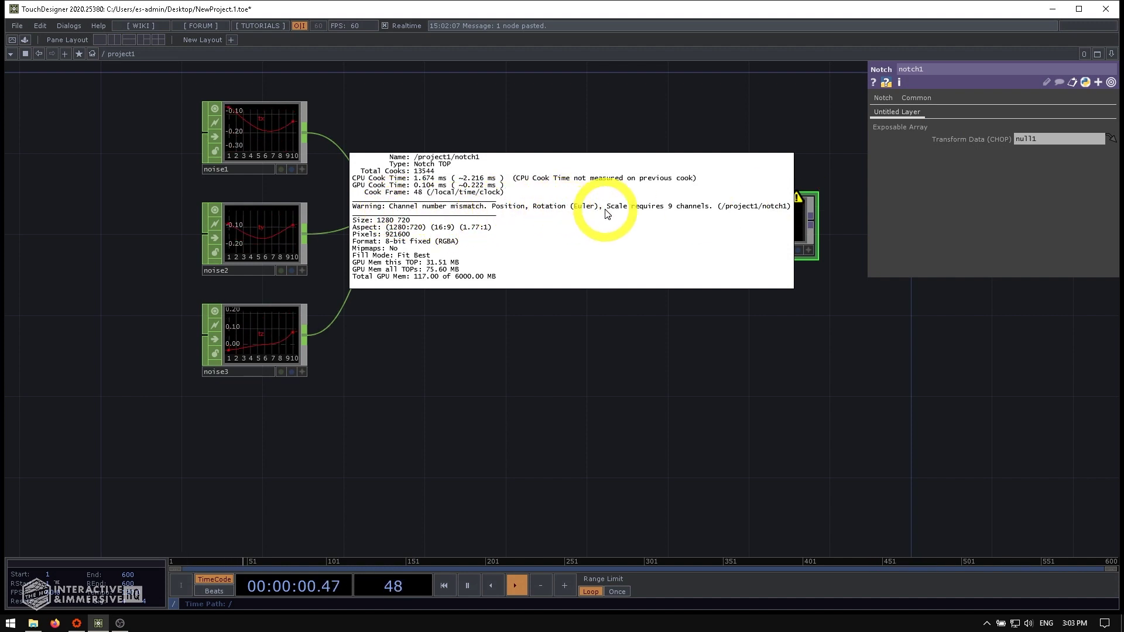
pyautogui.click(697, 345)
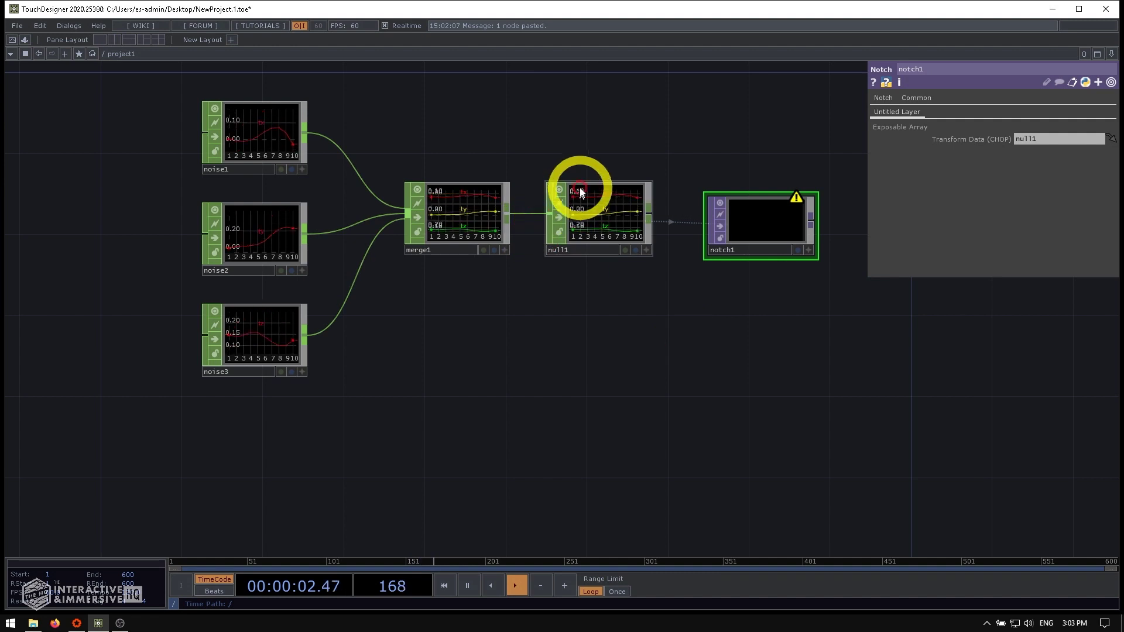
pyautogui.moveTo(592, 244); pyautogui.dragTo(307, 389)
# Step: Create a Constant CHOP, constant1, below noise3
pyautogui.doubleClick(307, 389)
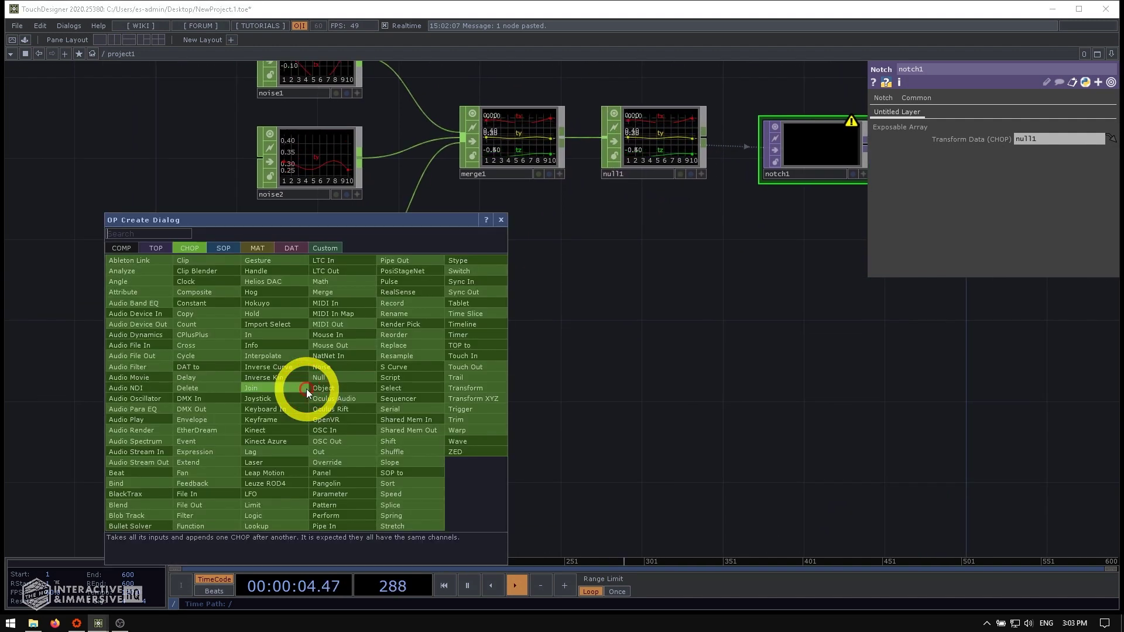
pyautogui.write('con')
pyautogui.click(208, 302)
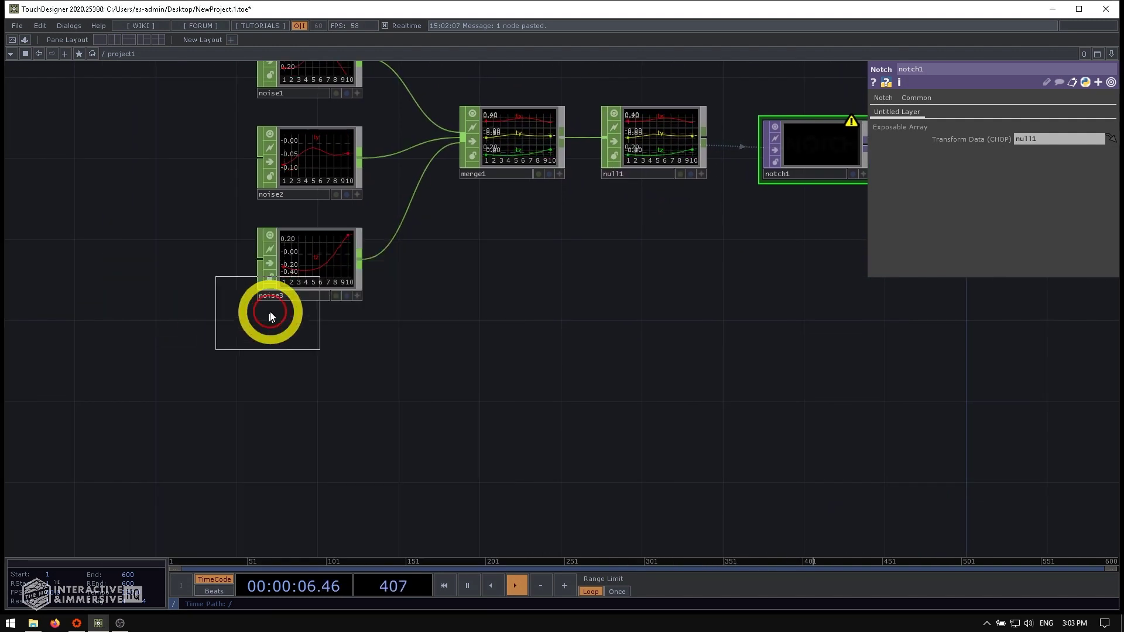
pyautogui.click(324, 397)
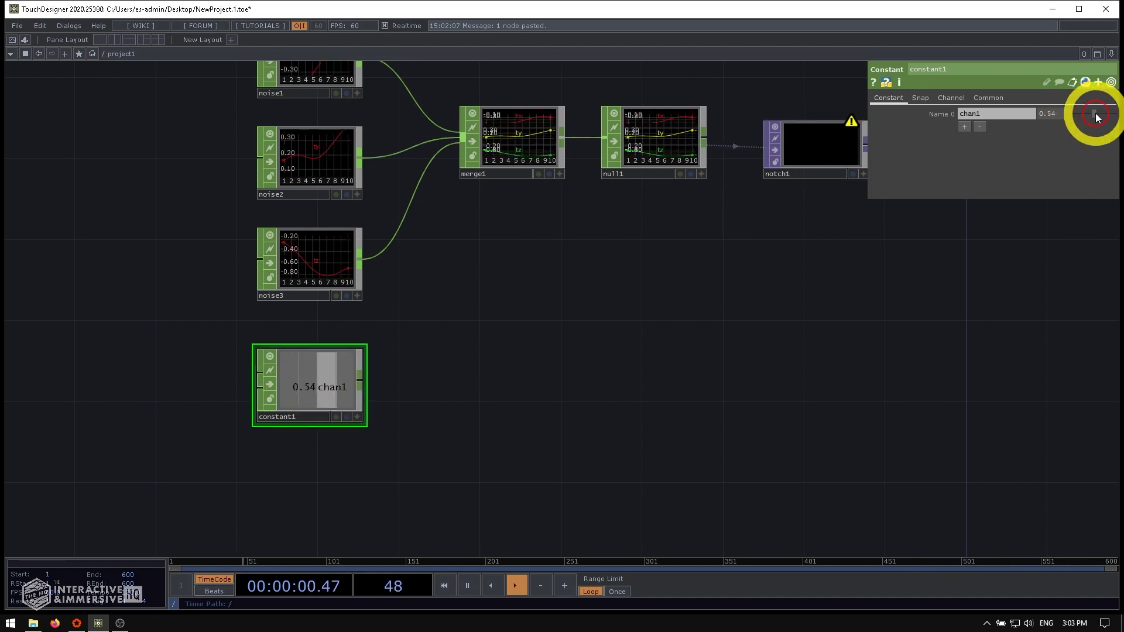
# Step: Set constant1's value to 0 and turn off its single-sample option, checking noise3's length
pyautogui.click(314, 380)
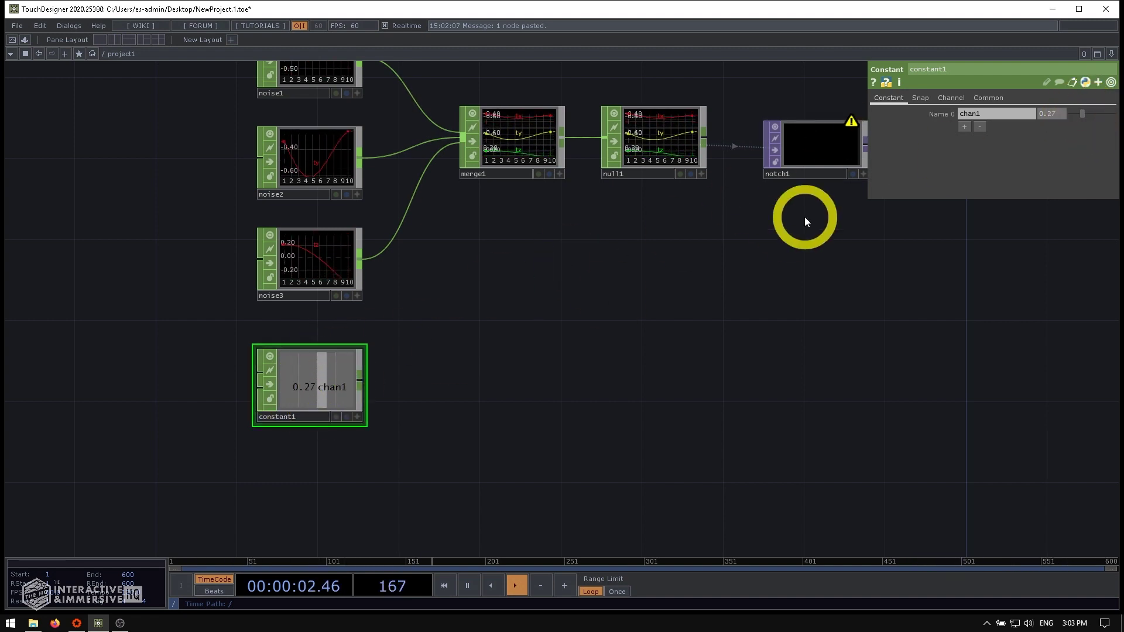
pyautogui.moveTo(1080, 114); pyautogui.dragTo(1053, 115)
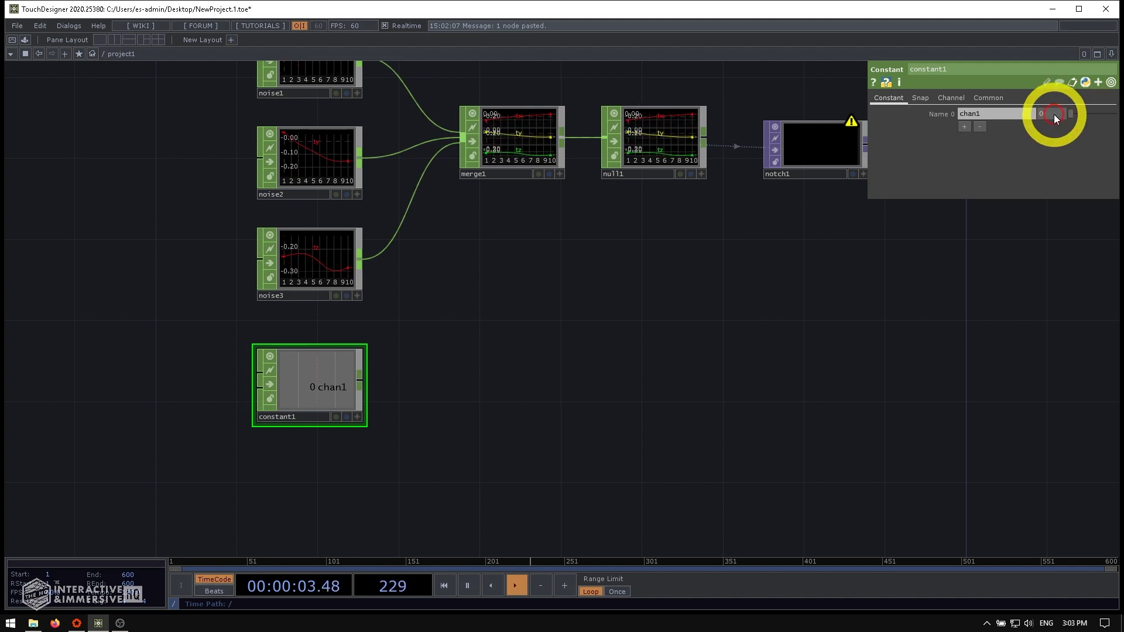
pyautogui.click(952, 99)
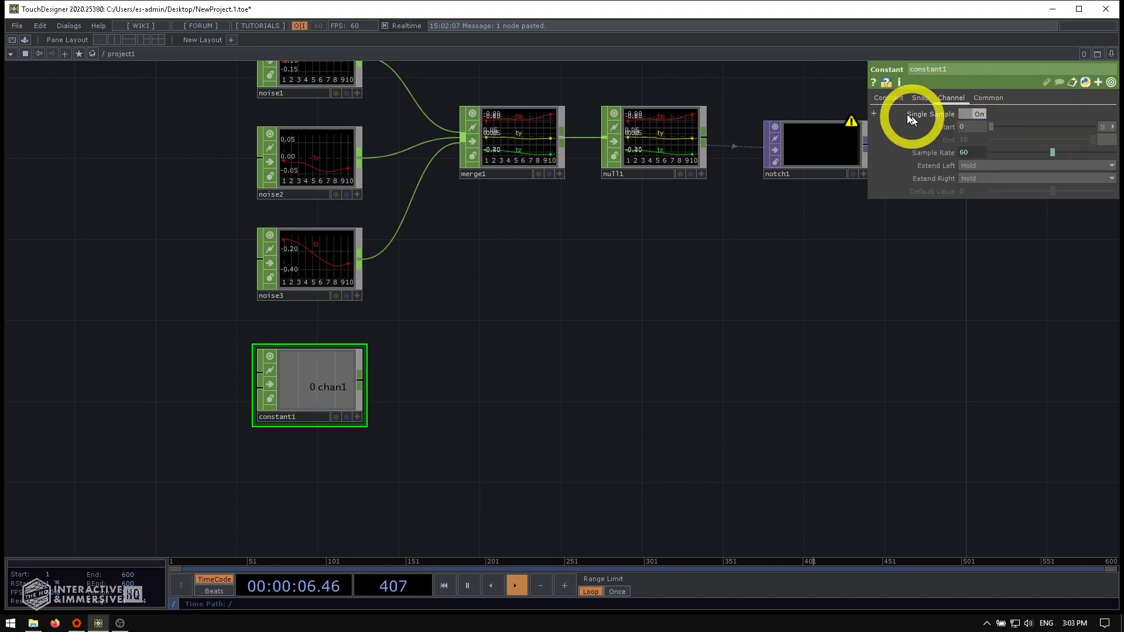
pyautogui.click(971, 114)
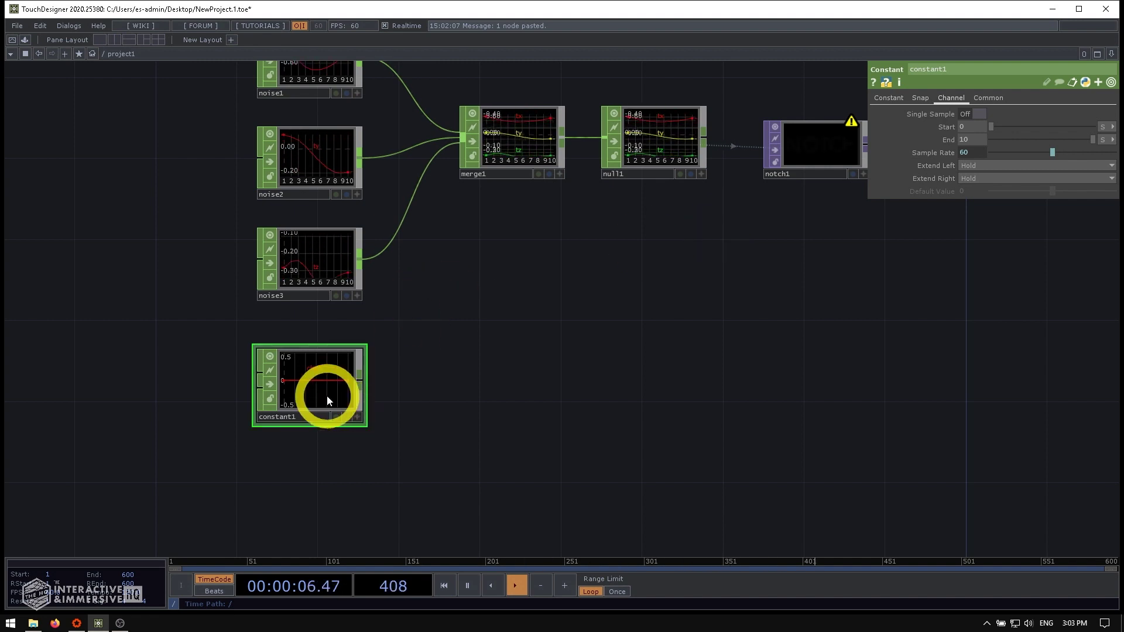
pyautogui.middleClick(306, 273)
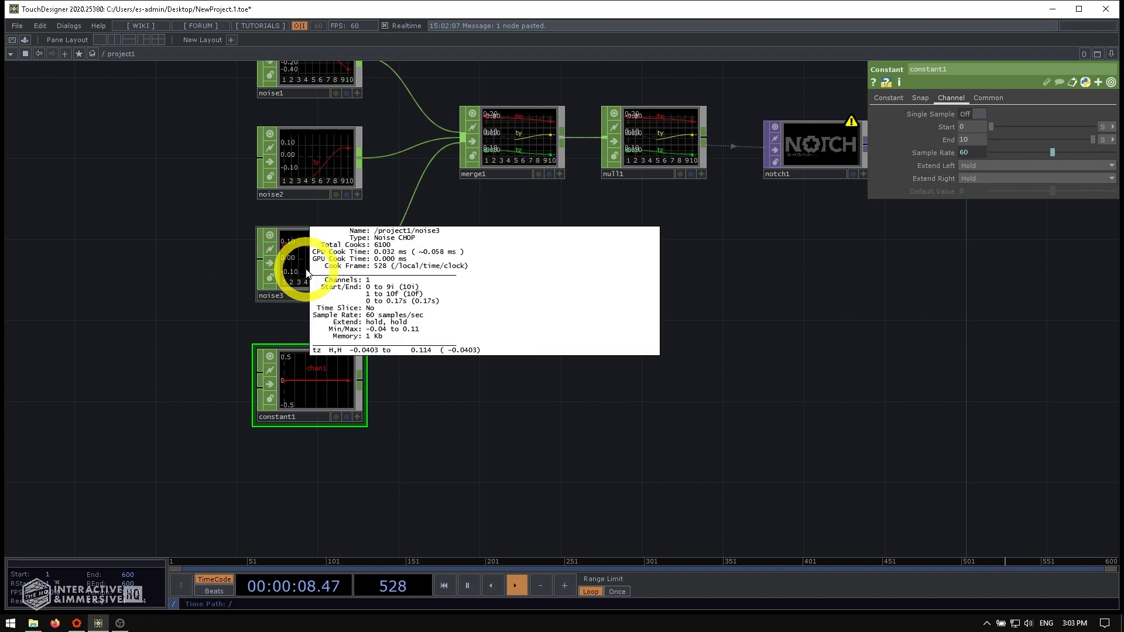
pyautogui.moveTo(307, 273); pyautogui.dragTo(815, 219, button='middle')
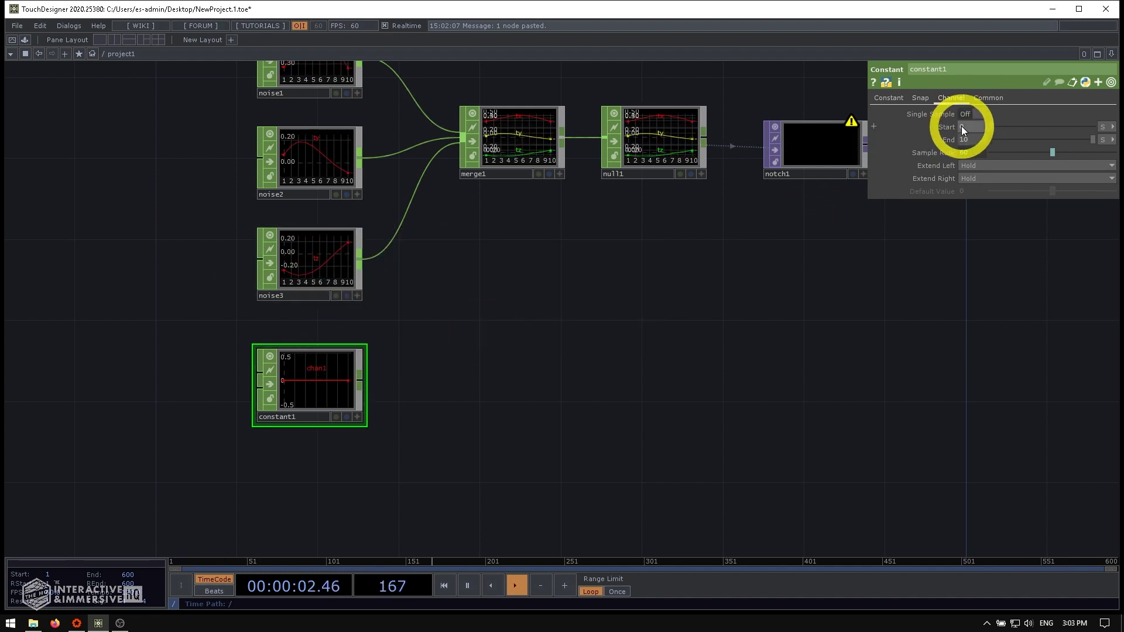
# Step: Set constant1's End to 9 to match the noise length, then view its channel names
pyautogui.click(1102, 127)
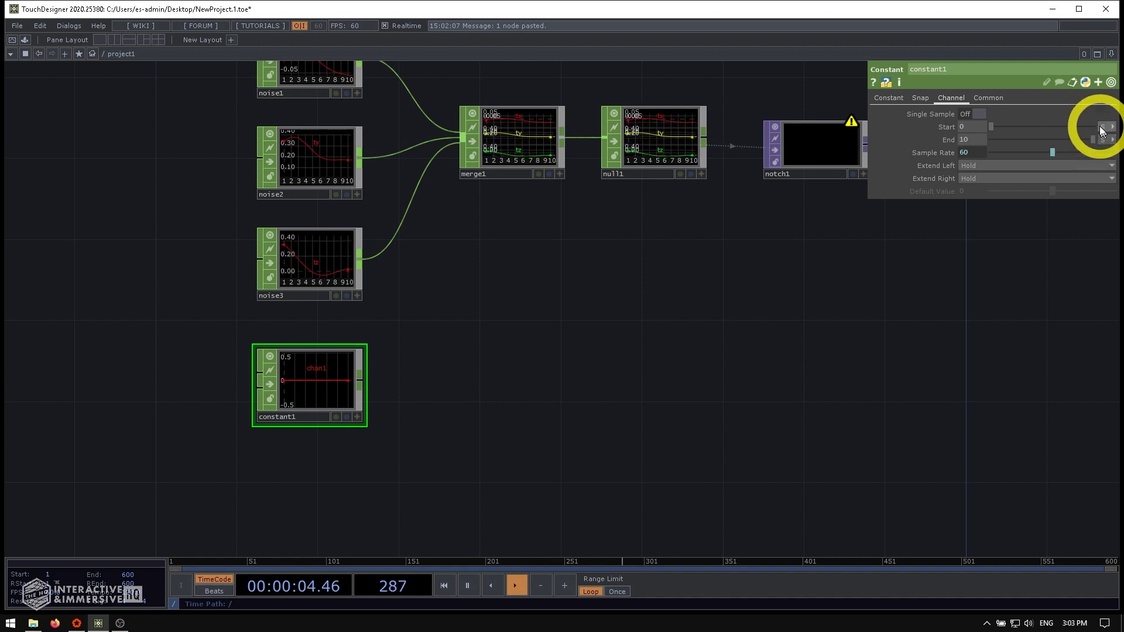
pyautogui.click(1101, 141)
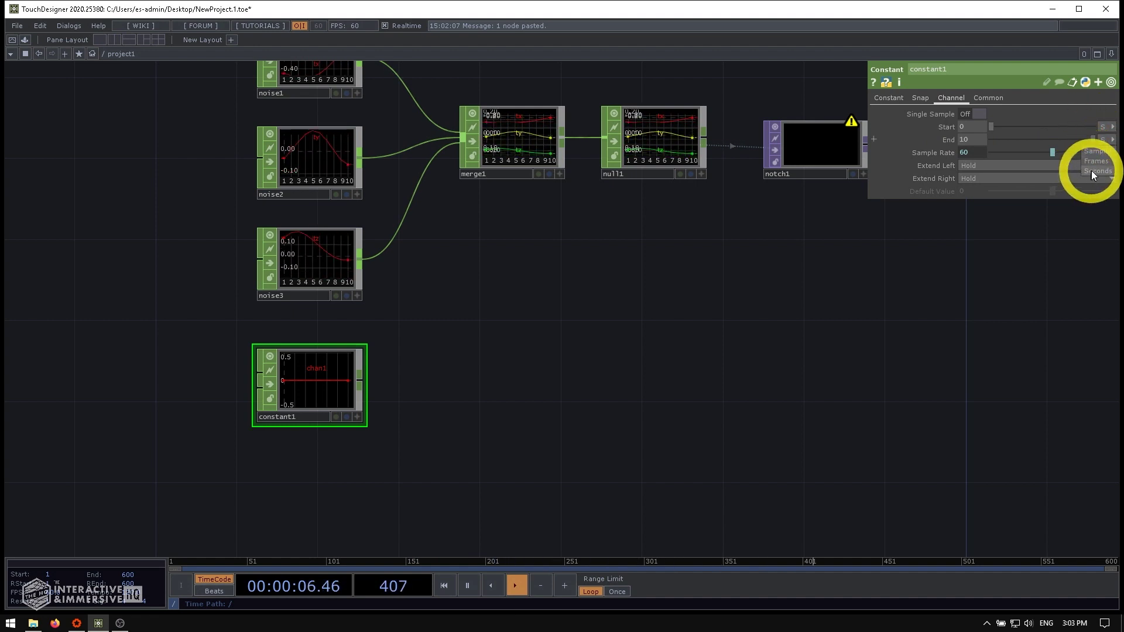
pyautogui.click(1096, 152)
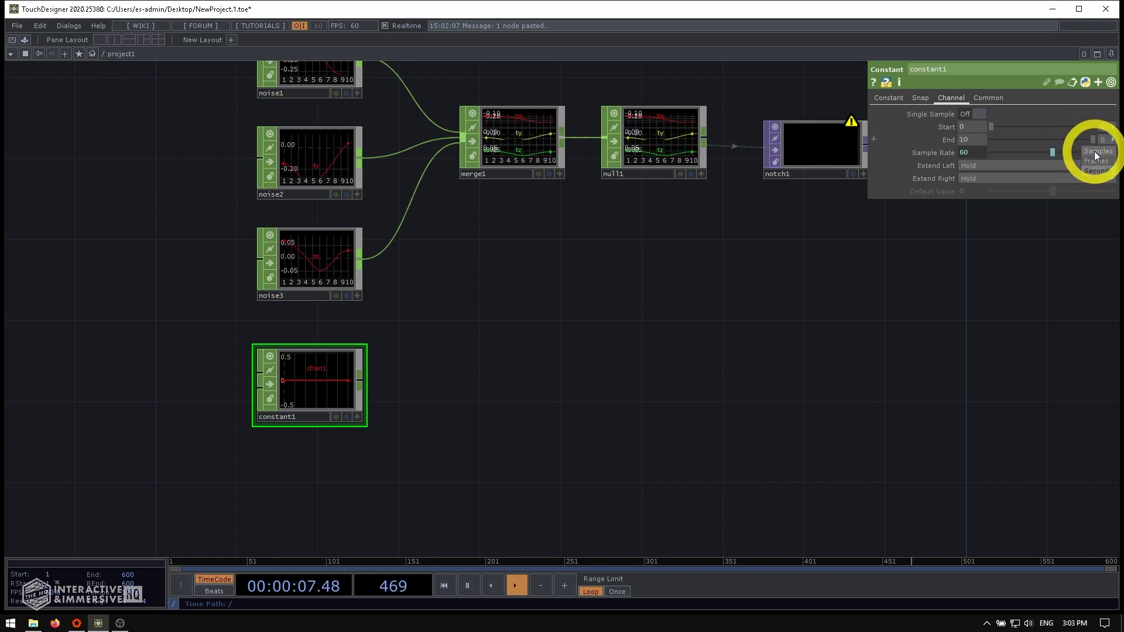
pyautogui.click(968, 141)
pyautogui.write('9')
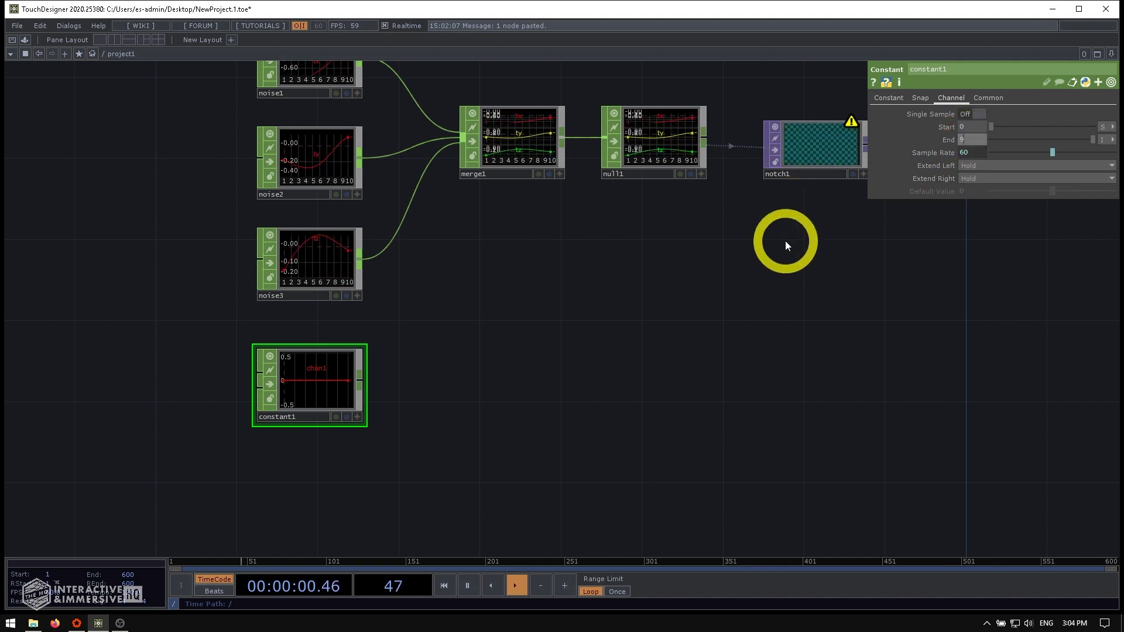
pyautogui.press('Return')
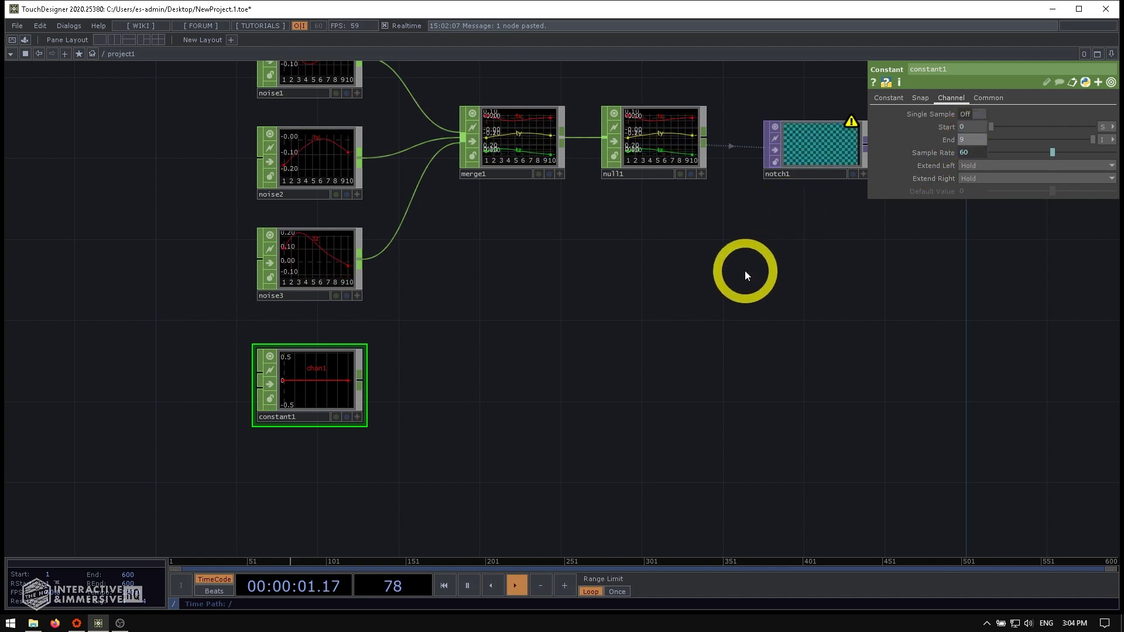
pyautogui.middleClick(304, 375)
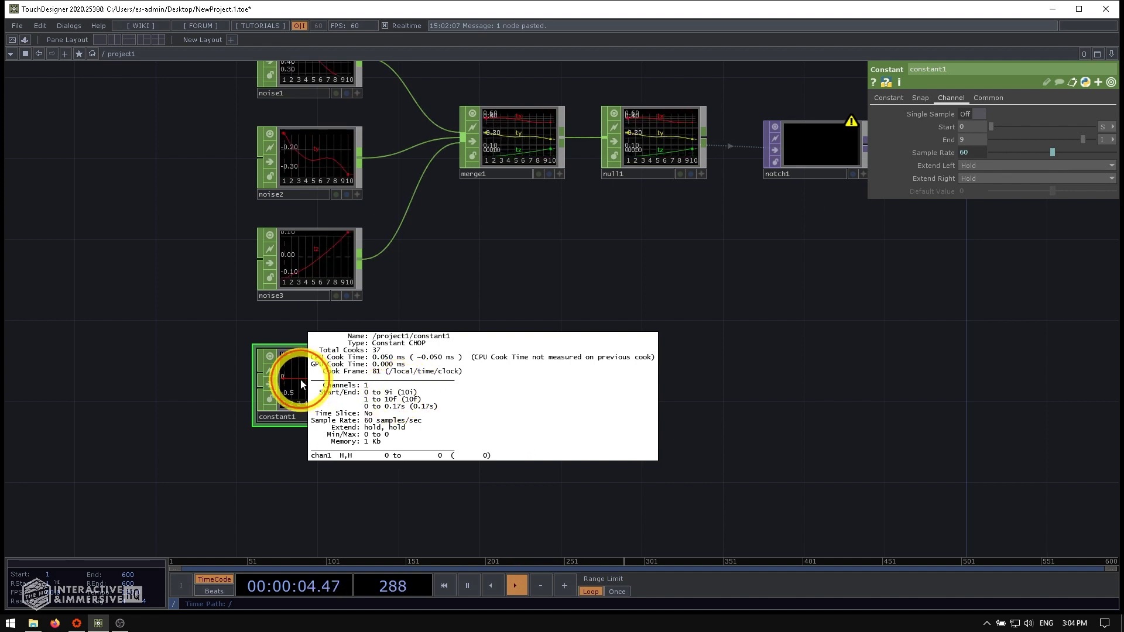
pyautogui.click(885, 98)
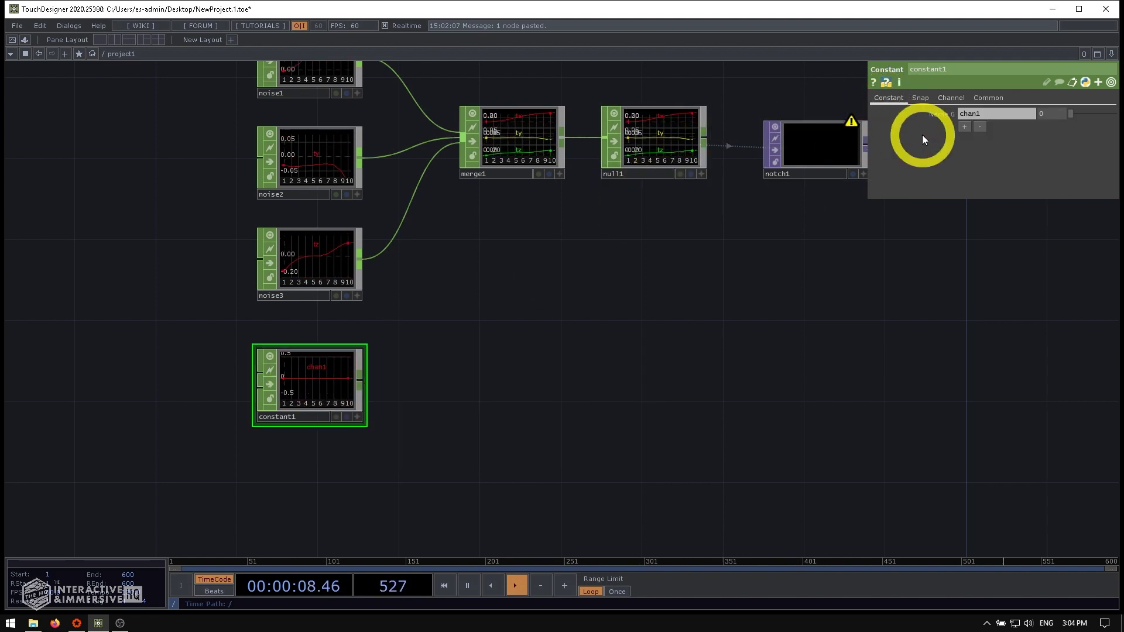
# Step: Add five more channels to constant1 for six in total
pyautogui.click(395, 122)
pyautogui.press('h')
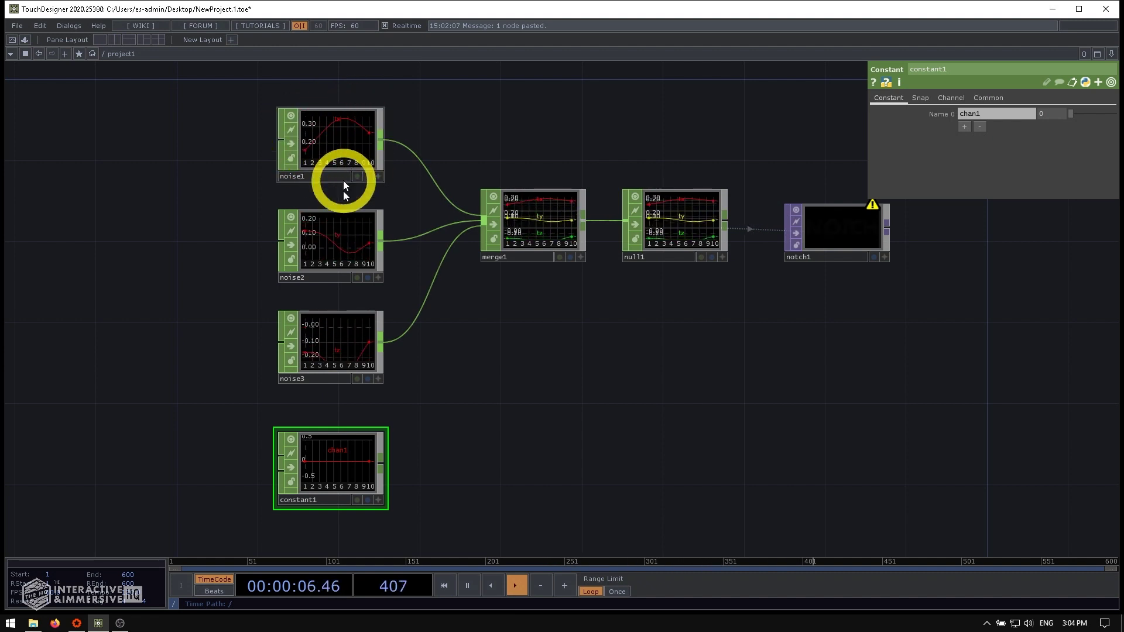
pyautogui.moveTo(416, 441); pyautogui.dragTo(403, 366)
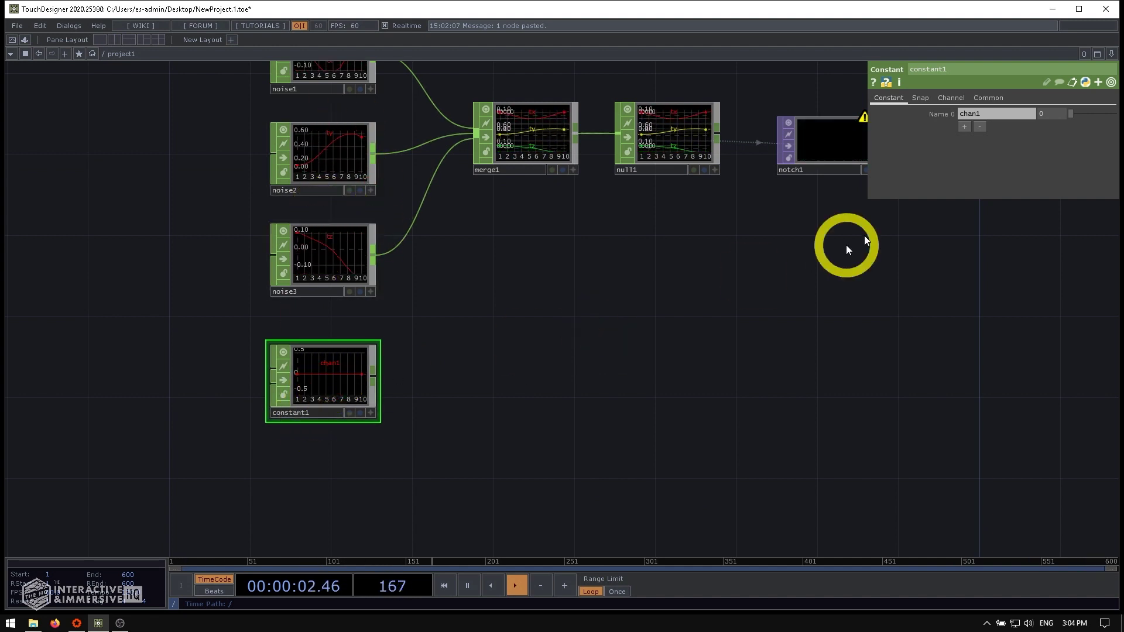
pyautogui.click(964, 127)
pyautogui.click(962, 139)
pyautogui.click(962, 152)
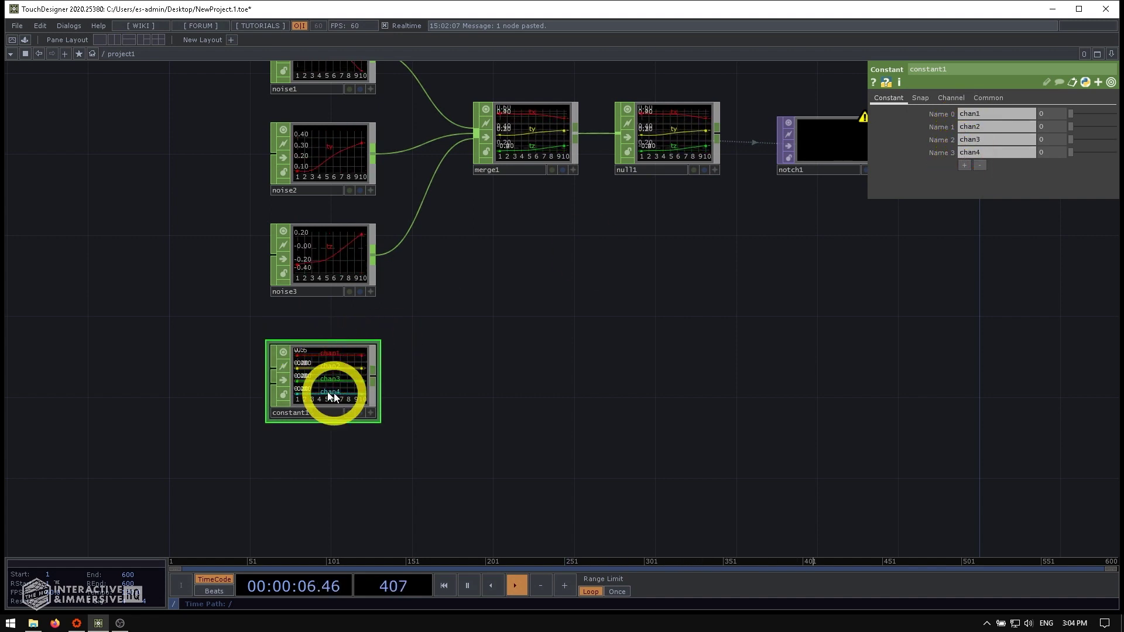
pyautogui.click(965, 165)
pyautogui.click(964, 178)
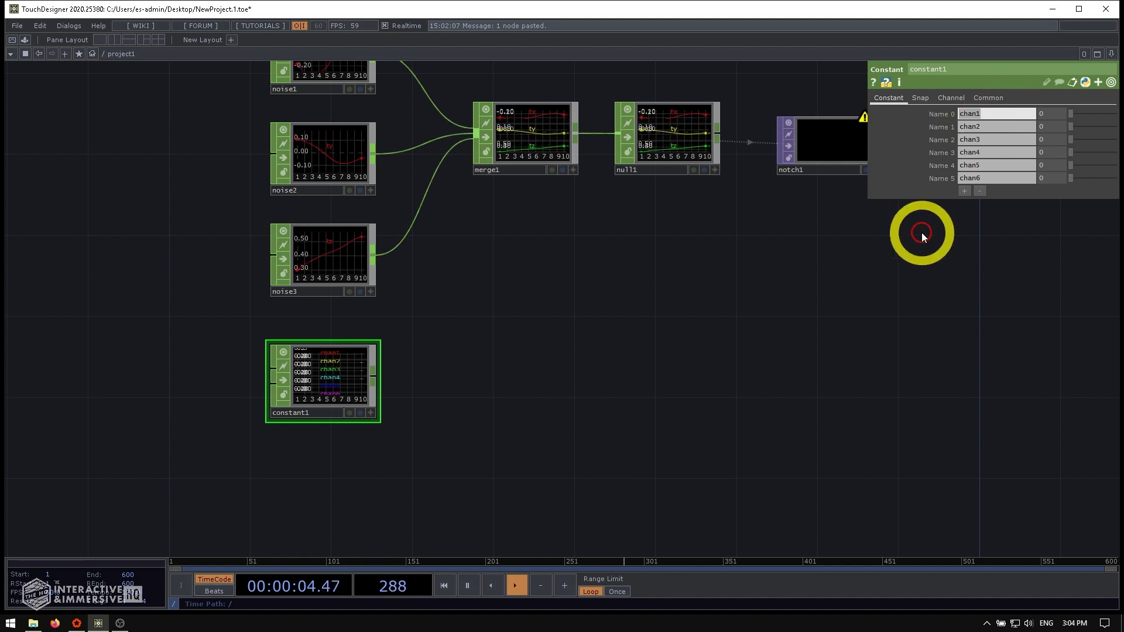
# Step: Name constant1's channels rx, ry, rz, sx, sy and sz
pyautogui.write('rx')
pyautogui.click(982, 127)
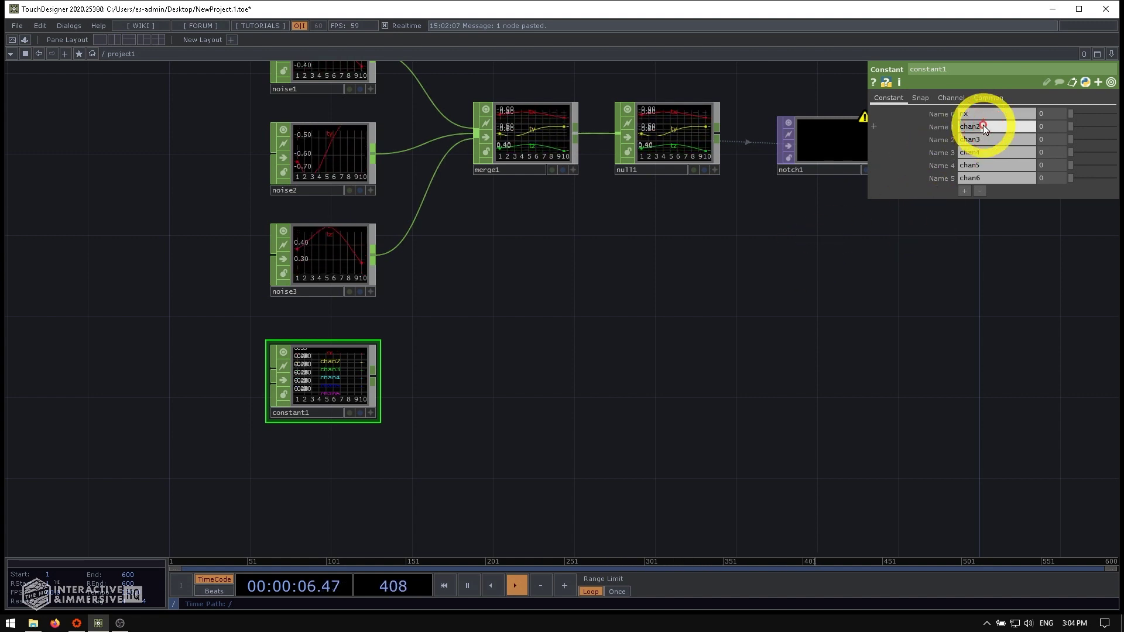
pyautogui.write('ry')
pyautogui.click(983, 139)
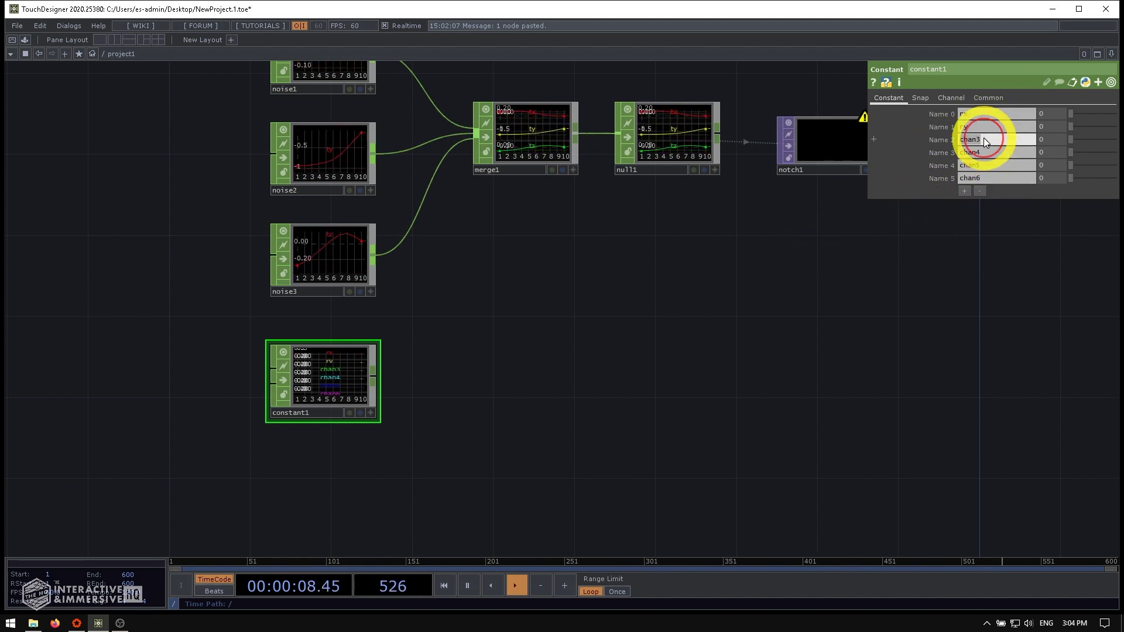
pyautogui.write('rz')
pyautogui.click(973, 154)
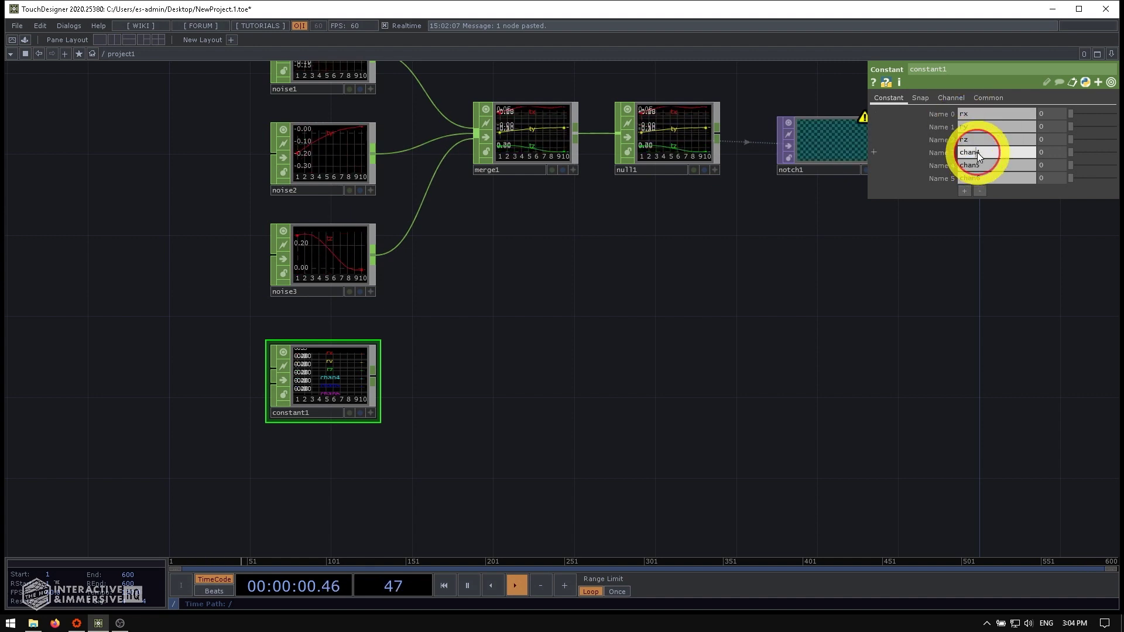
pyautogui.write('sx')
pyautogui.click(975, 164)
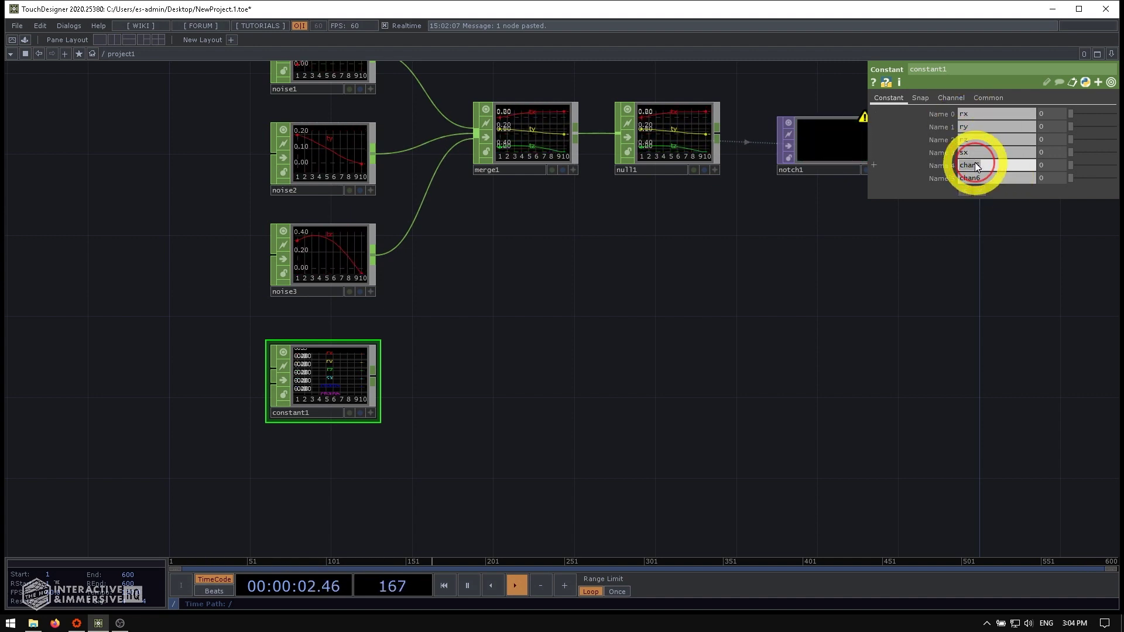
pyautogui.write('sz')
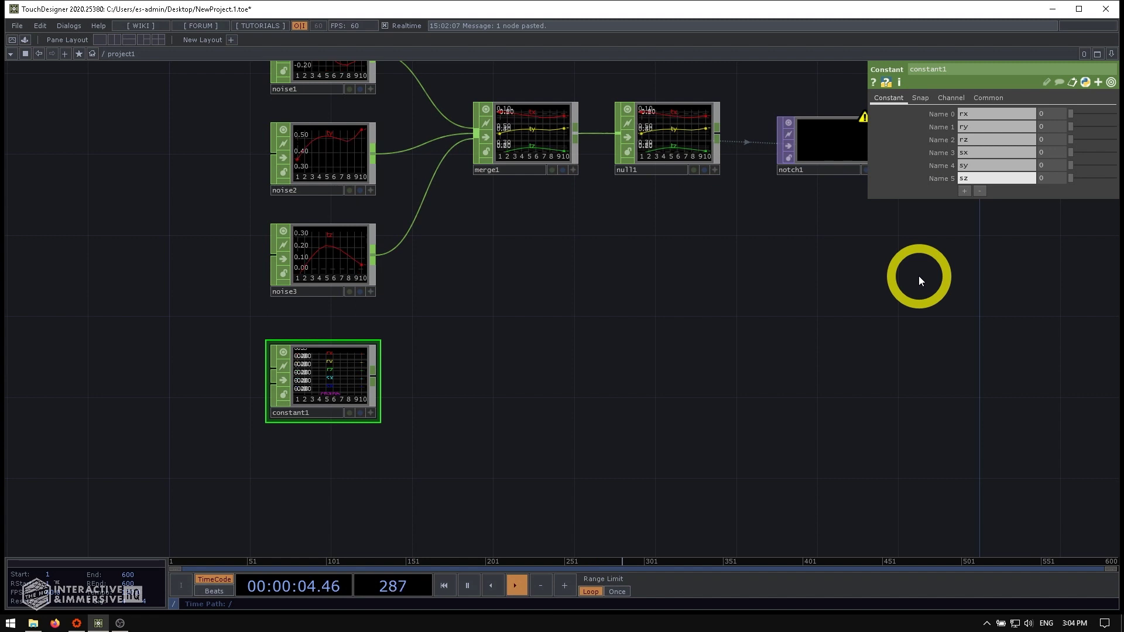
# Step: Set the sx, sy and sz channel values to 1
pyautogui.click(1064, 113)
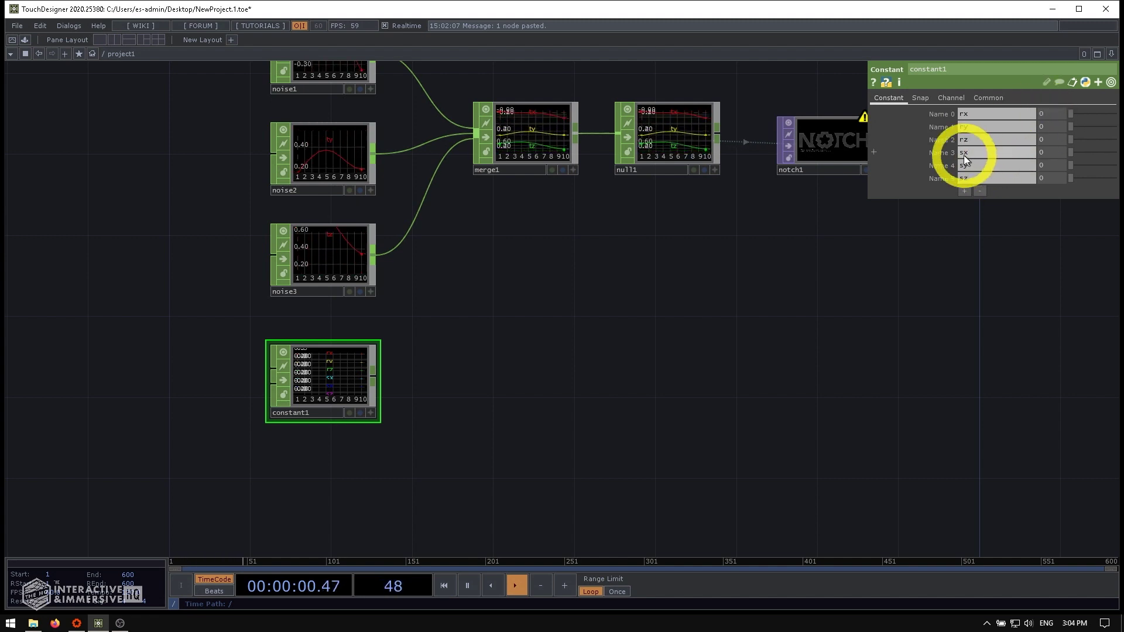
pyautogui.click(1041, 154)
pyautogui.write('1')
pyautogui.click(1048, 163)
pyautogui.write('1')
pyautogui.click(1047, 177)
# Step: Finish sz at 1, wire constant1 into merge1, and zoom to notch1's white sphere output
pyautogui.write('1')
pyautogui.moveTo(540, 270); pyautogui.dragTo(351, 374)
pyautogui.click(311, 440)
pyautogui.moveTo(317, 440); pyautogui.dragTo(494, 216)
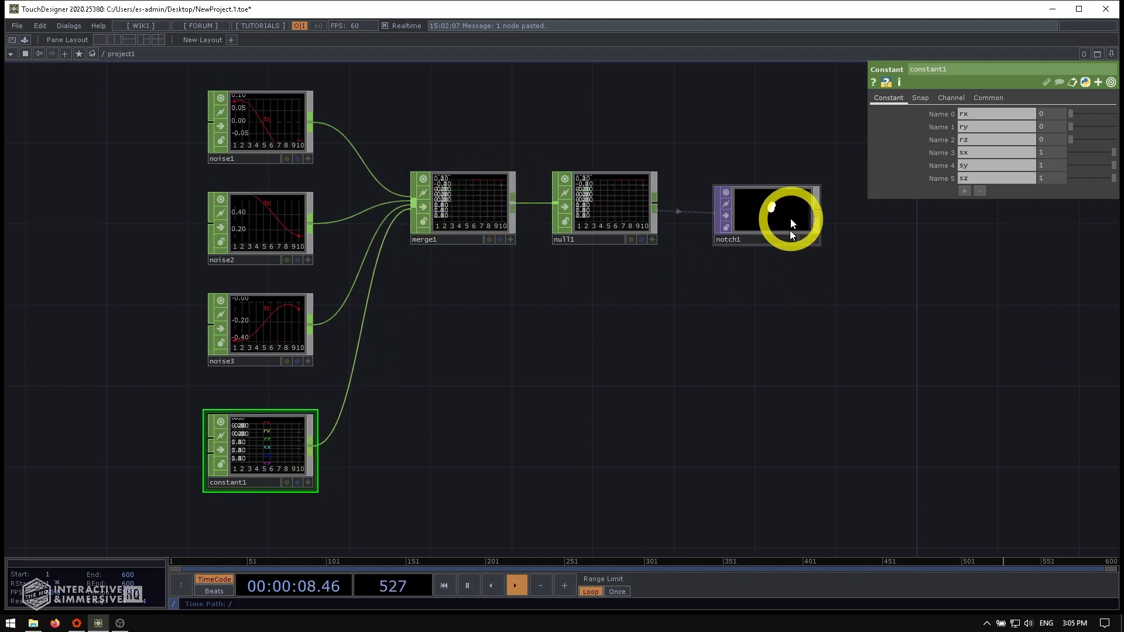
pyautogui.scroll(6, 787, 187)
pyautogui.scroll(-6, 775, 329)
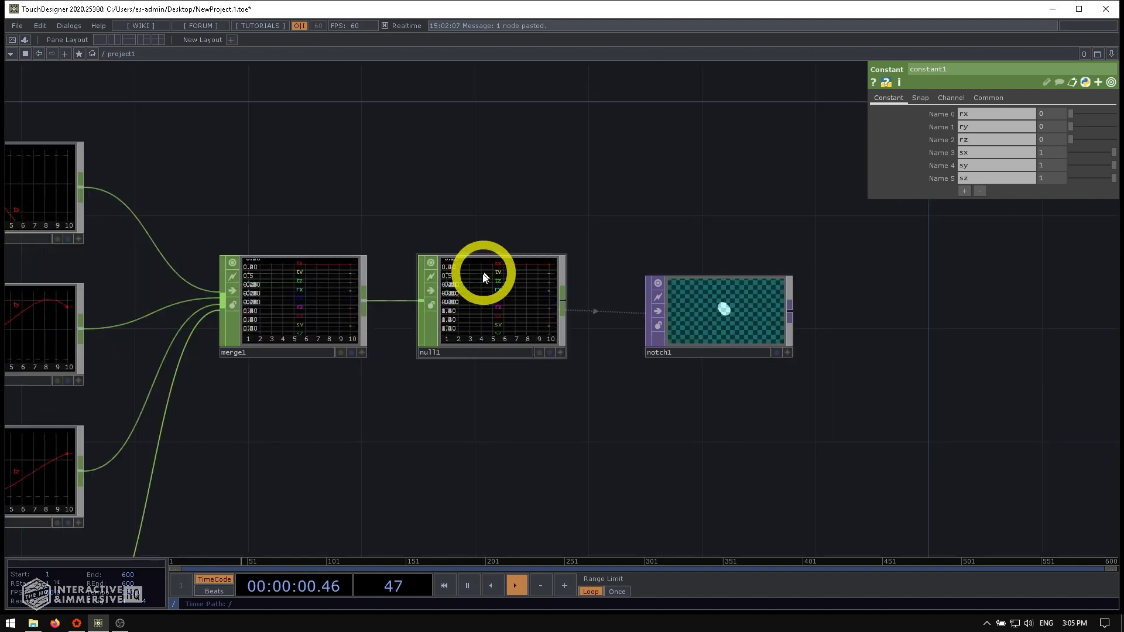
pyautogui.scroll(4, 552, 303)
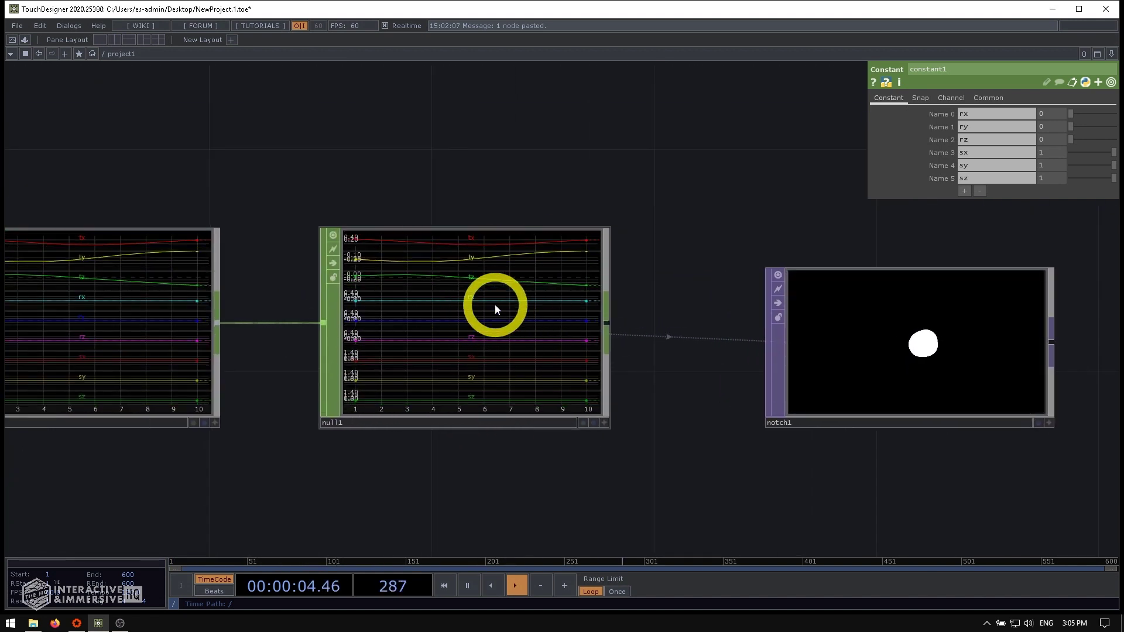
pyautogui.moveTo(740, 196); pyautogui.dragTo(573, 175)
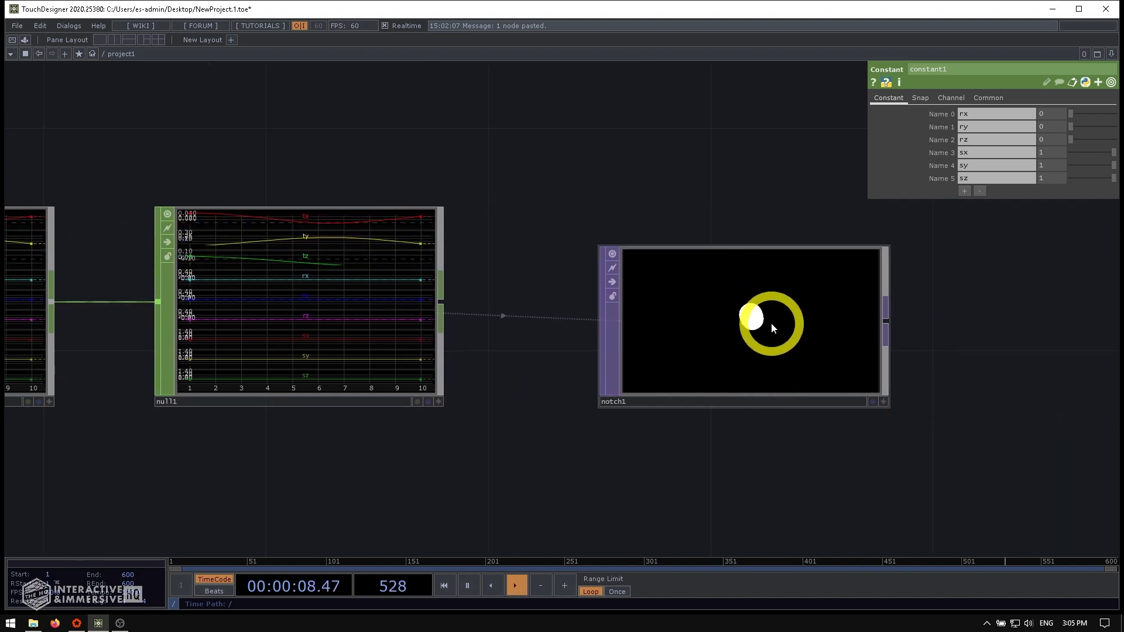
pyautogui.scroll(-4, 771, 323)
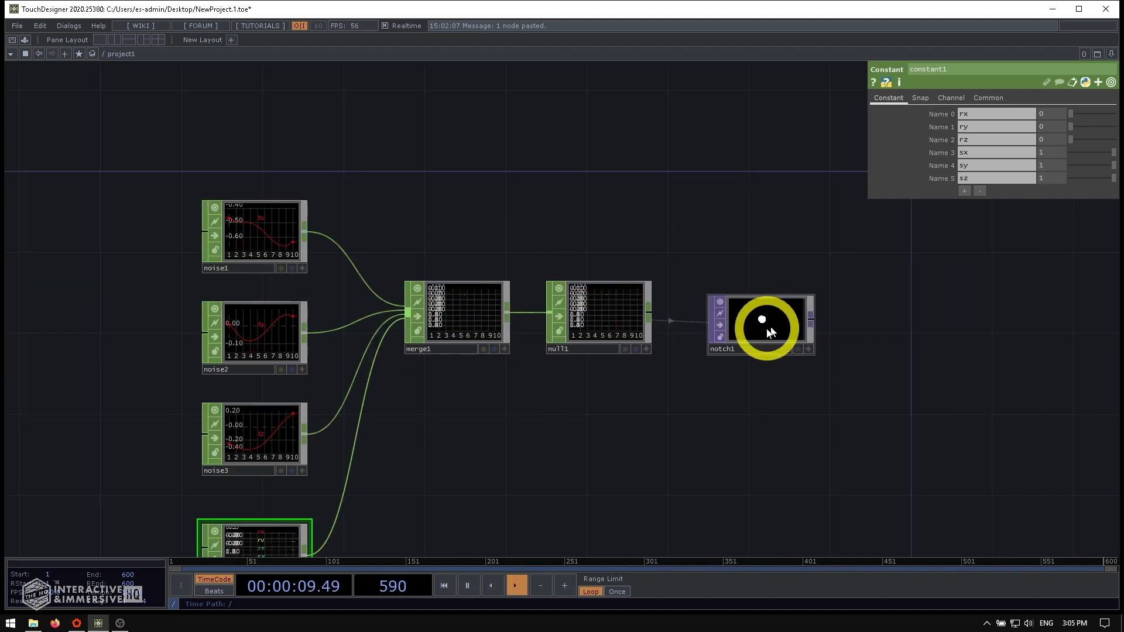
# Step: Raise noise2's Amplitude to 10, and noise3's Amplitude to 8.95 with Period 2.73
pyautogui.click(264, 235)
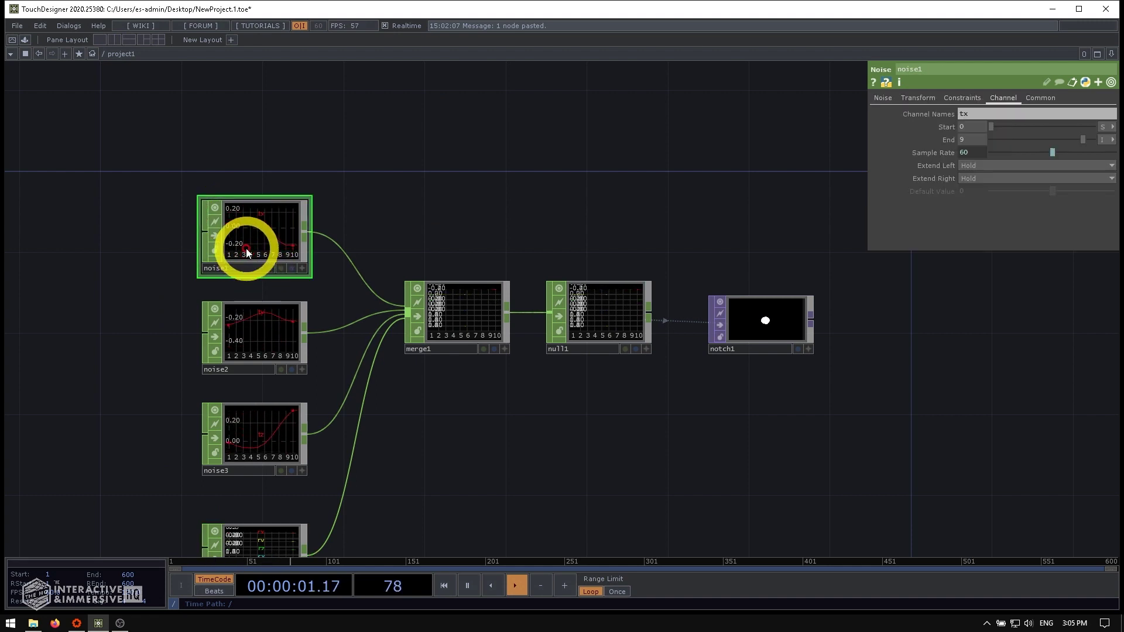
pyautogui.click(882, 99)
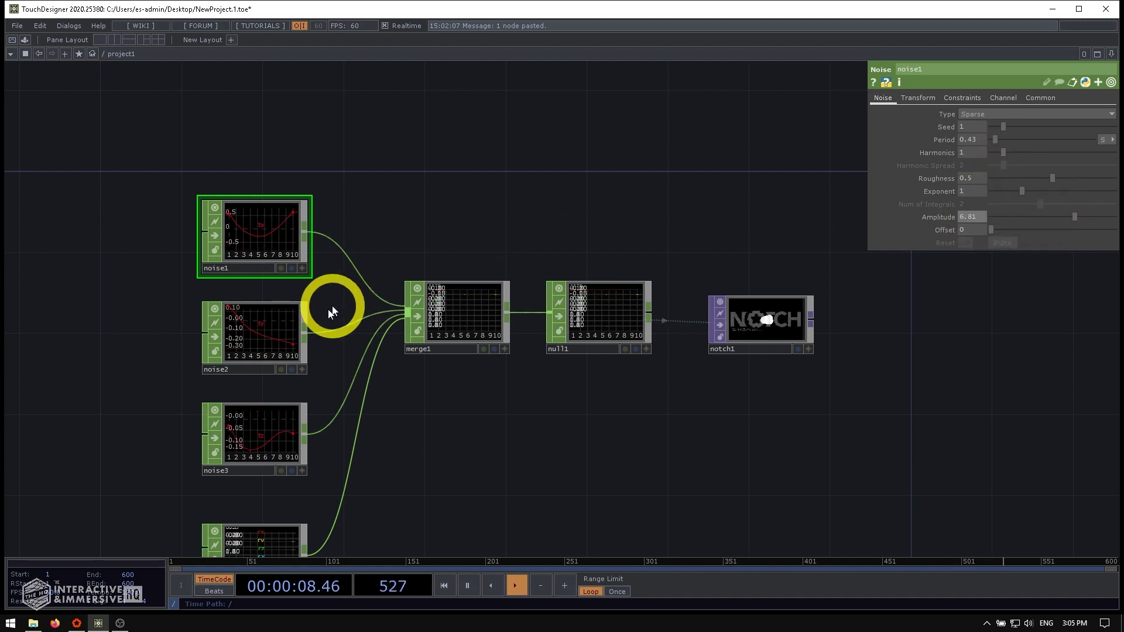
pyautogui.click(276, 326)
pyautogui.moveTo(1046, 216); pyautogui.dragTo(1106, 215)
pyautogui.click(289, 406)
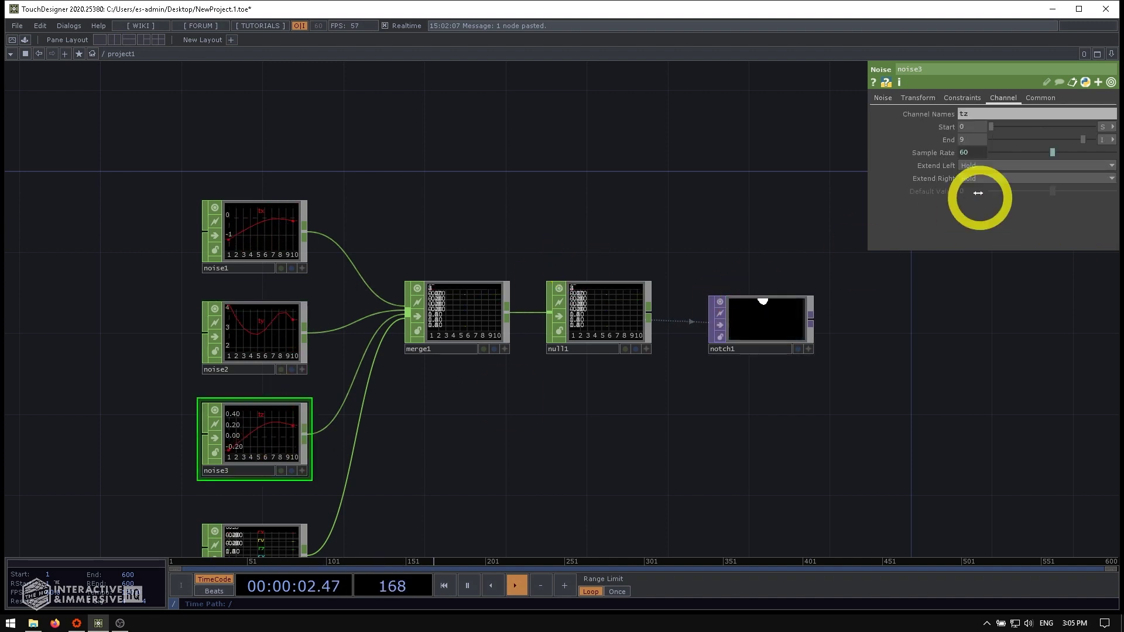
pyautogui.moveTo(1003, 216); pyautogui.dragTo(1101, 211)
pyautogui.moveTo(995, 139); pyautogui.dragTo(1024, 140)
# Step: Zoom in to check the spreading spheres, then select notch1
pyautogui.click(271, 326)
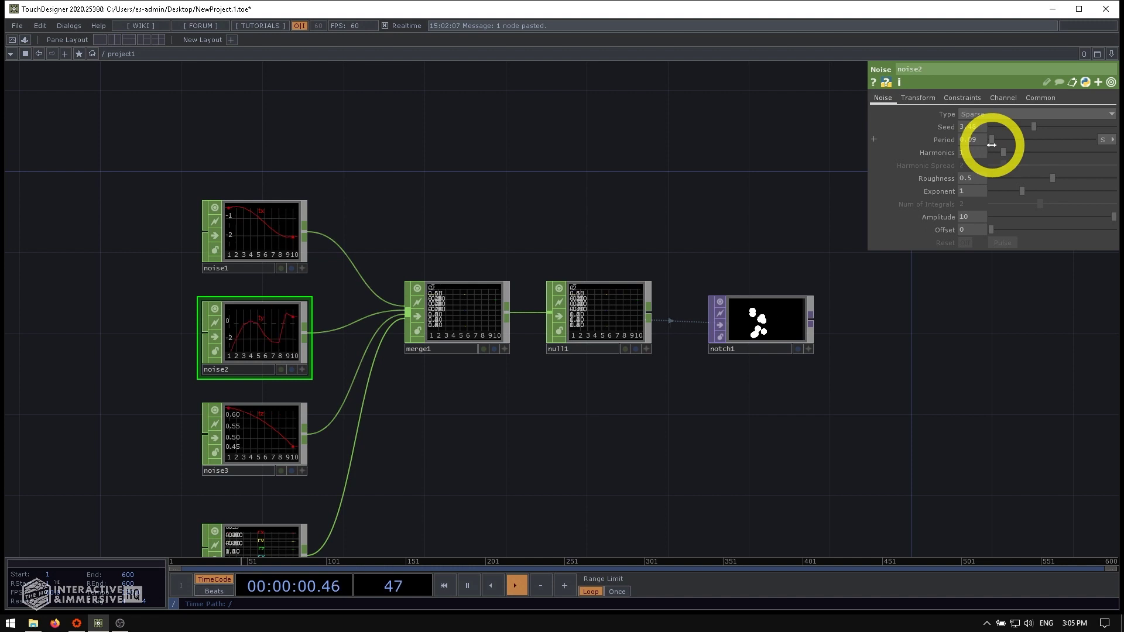
pyautogui.scroll(5, 808, 336)
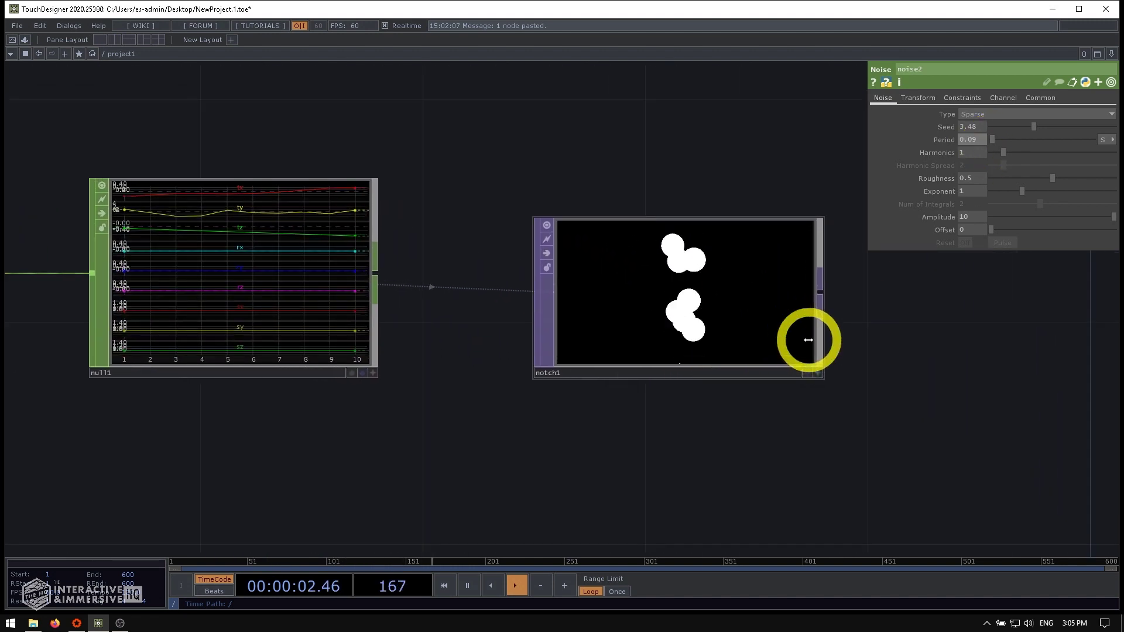
pyautogui.scroll(-6, 804, 335)
pyautogui.scroll(1, 797, 339)
pyautogui.scroll(4, 796, 319)
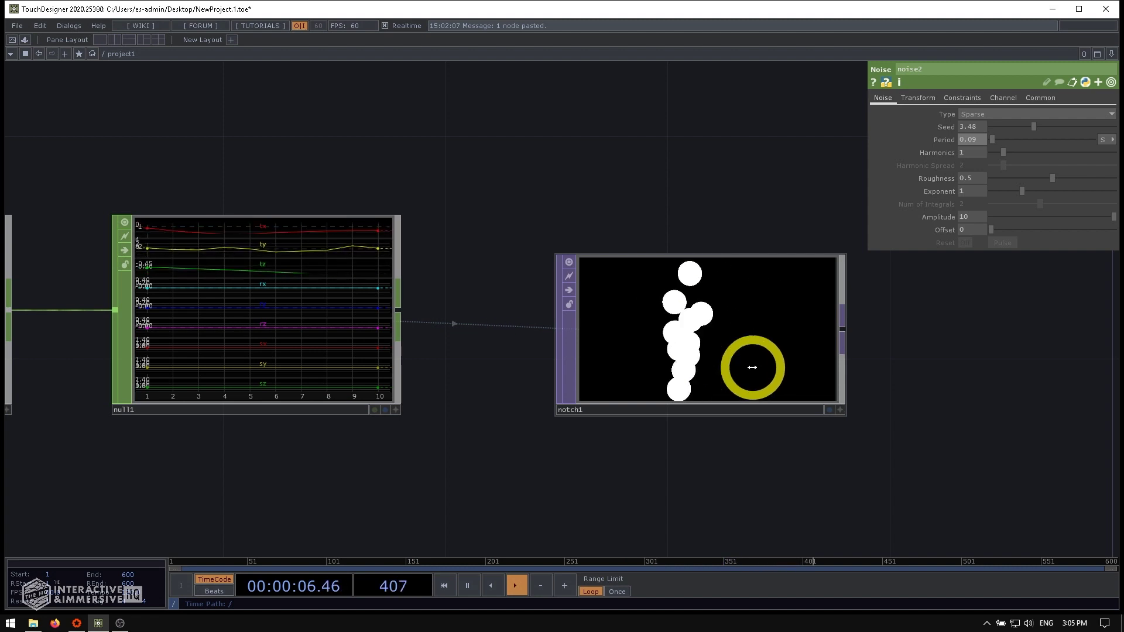
pyautogui.scroll(-4, 732, 316)
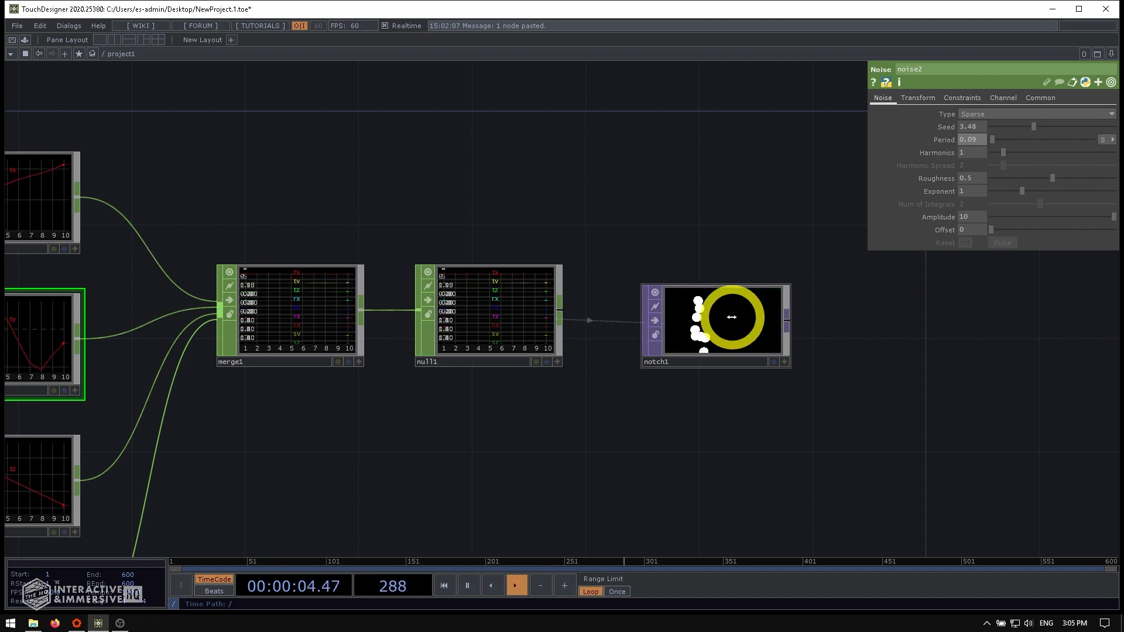
pyautogui.click(731, 317)
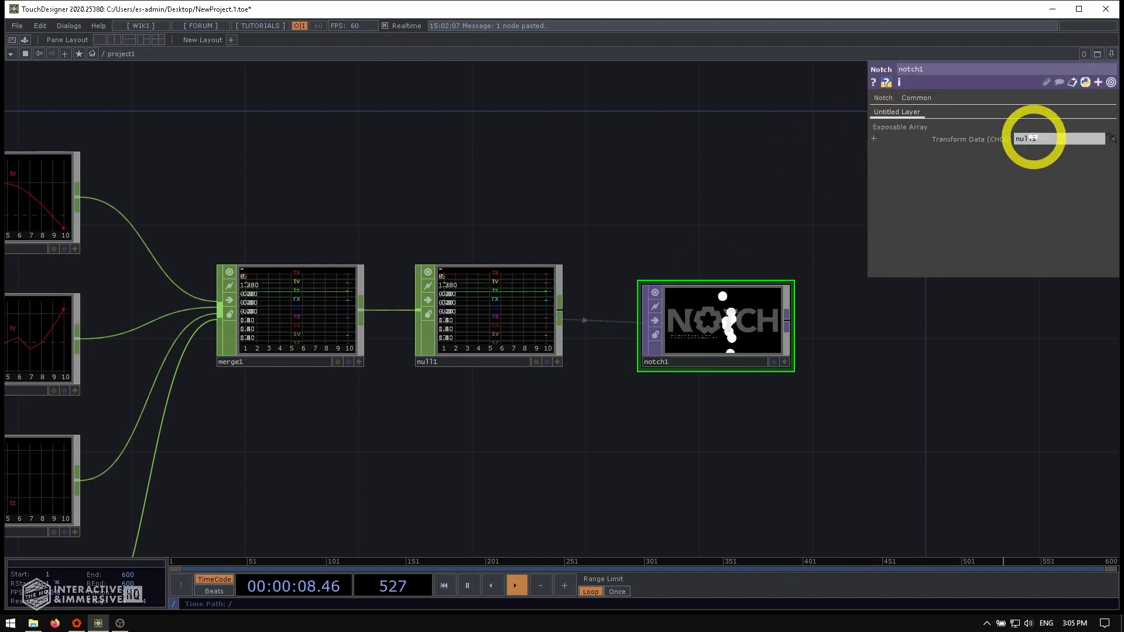
pyautogui.click(484, 283)
pyautogui.click(776, 289)
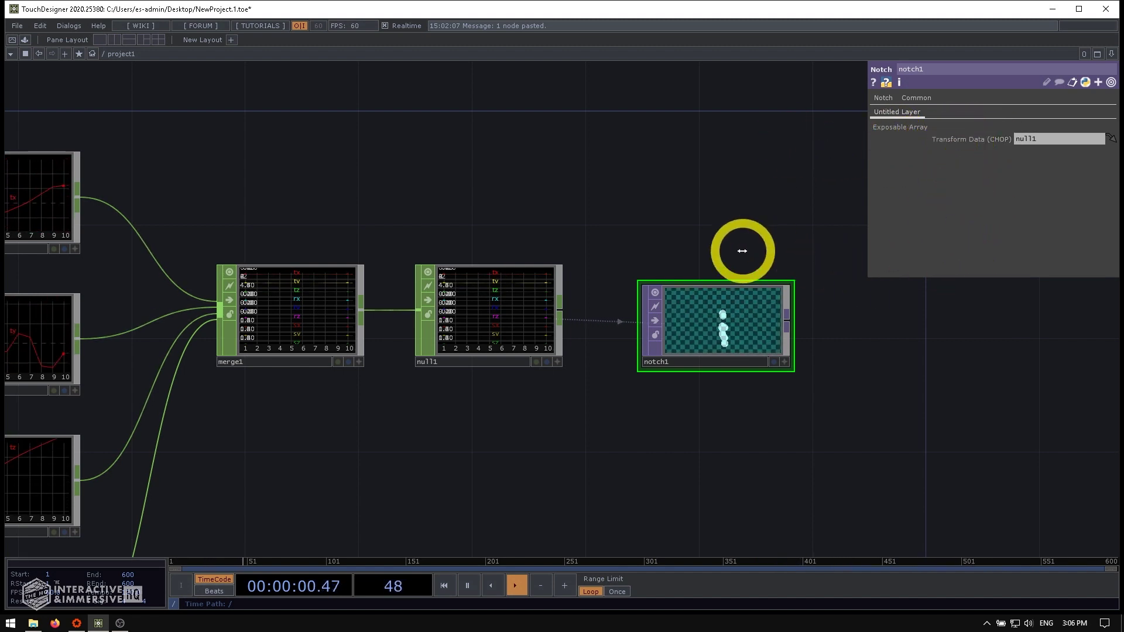
pyautogui.scroll(-2, 670, 230)
pyautogui.scroll(-4, 637, 177)
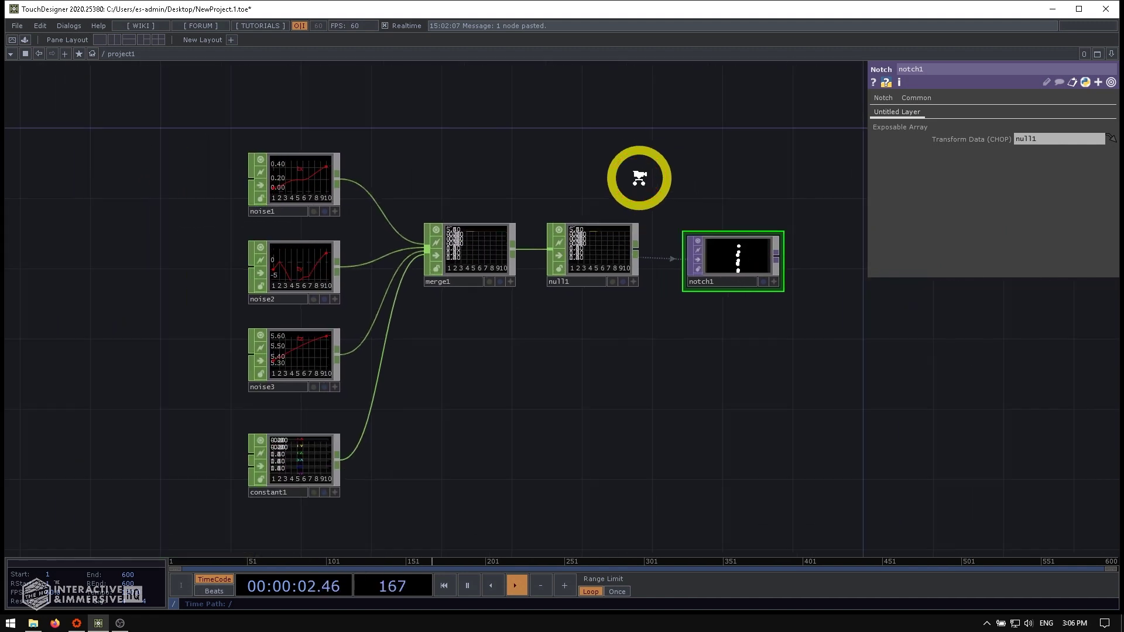
pyautogui.moveTo(660, 201); pyautogui.dragTo(622, 196)
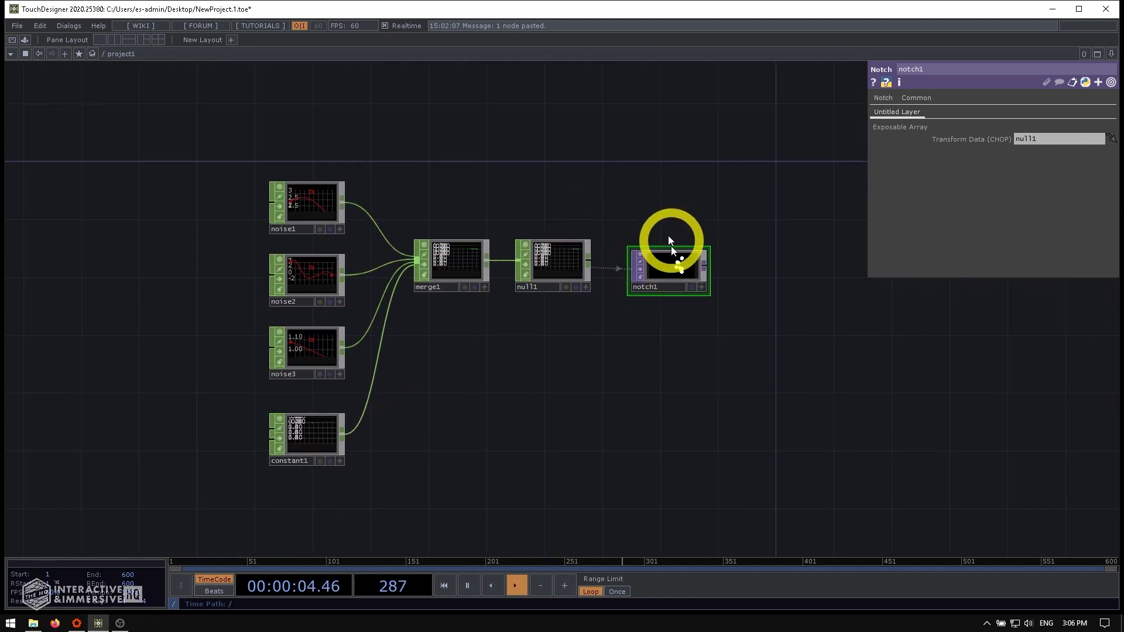
pyautogui.scroll(2, 668, 251)
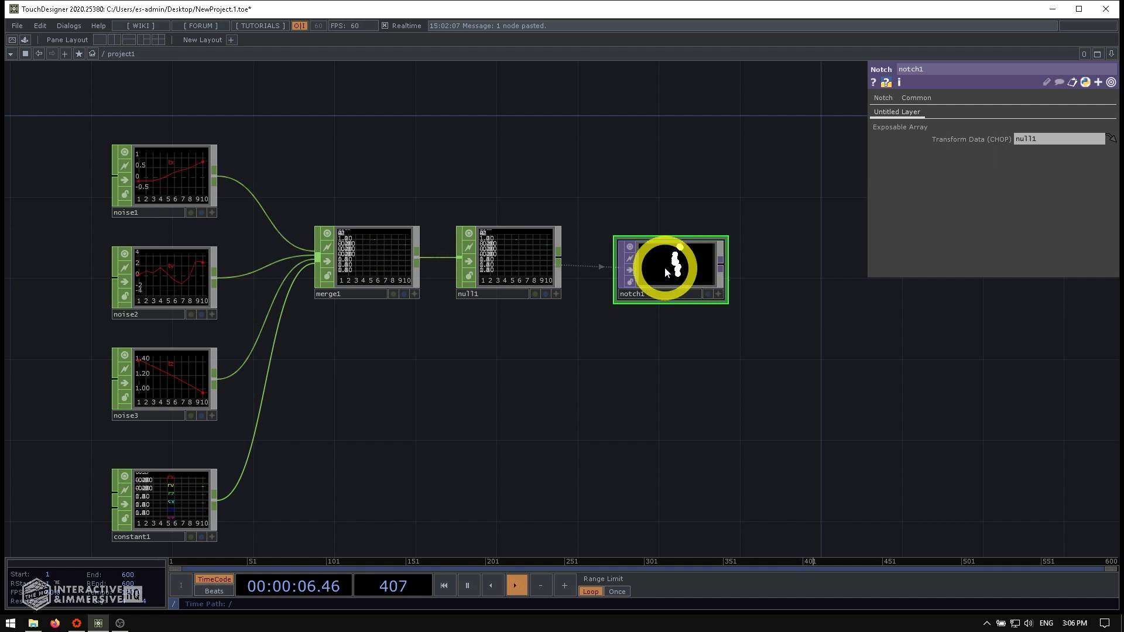
pyautogui.scroll(-2, 199, 196)
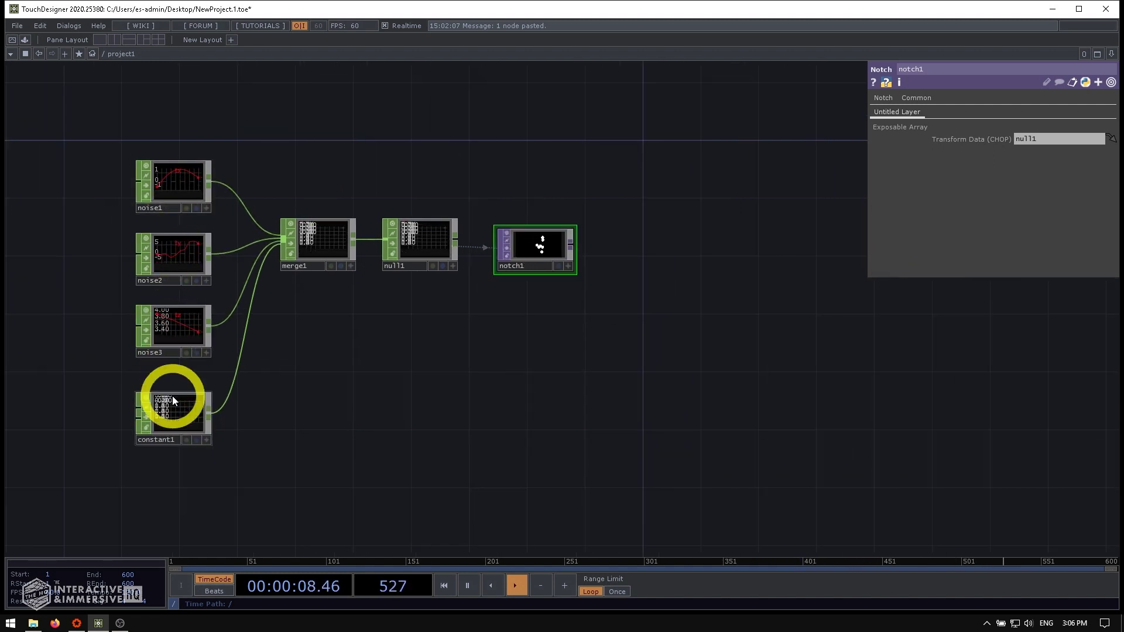
# Step: Set constant1's Channel End to 99 for 100 samples
pyautogui.click(173, 416)
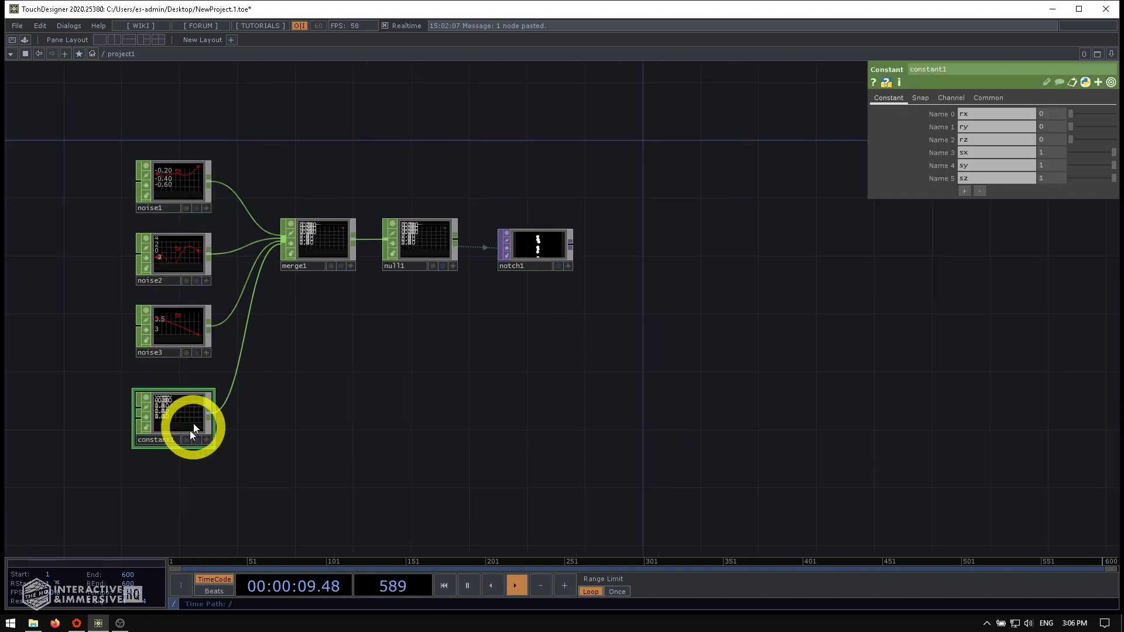
pyautogui.click(952, 99)
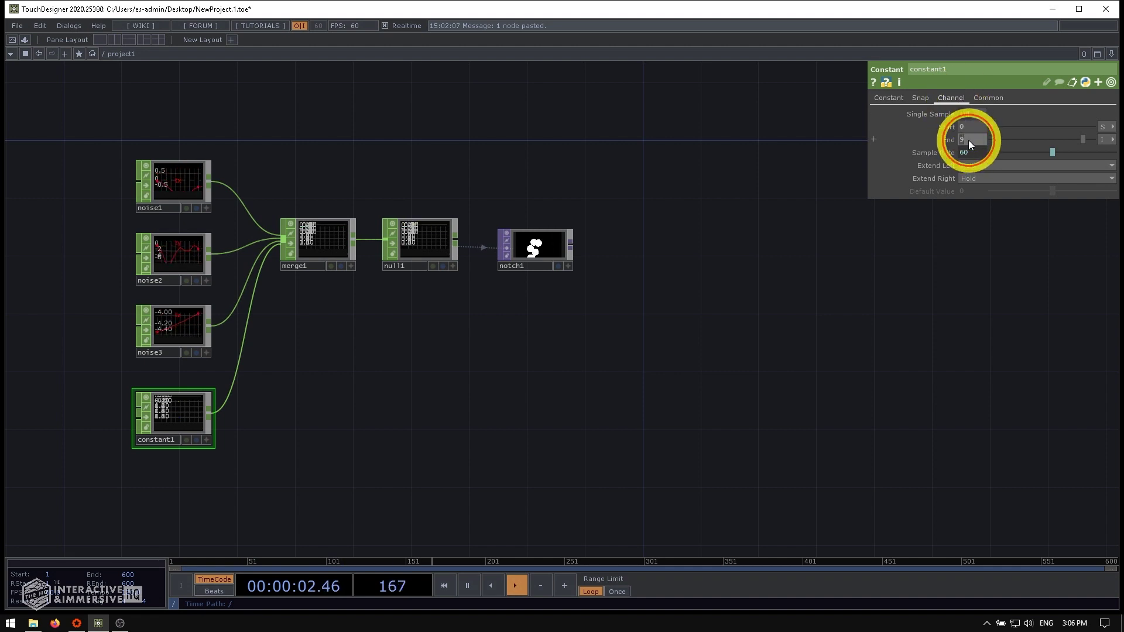
pyautogui.write('9')
pyautogui.press('Return')
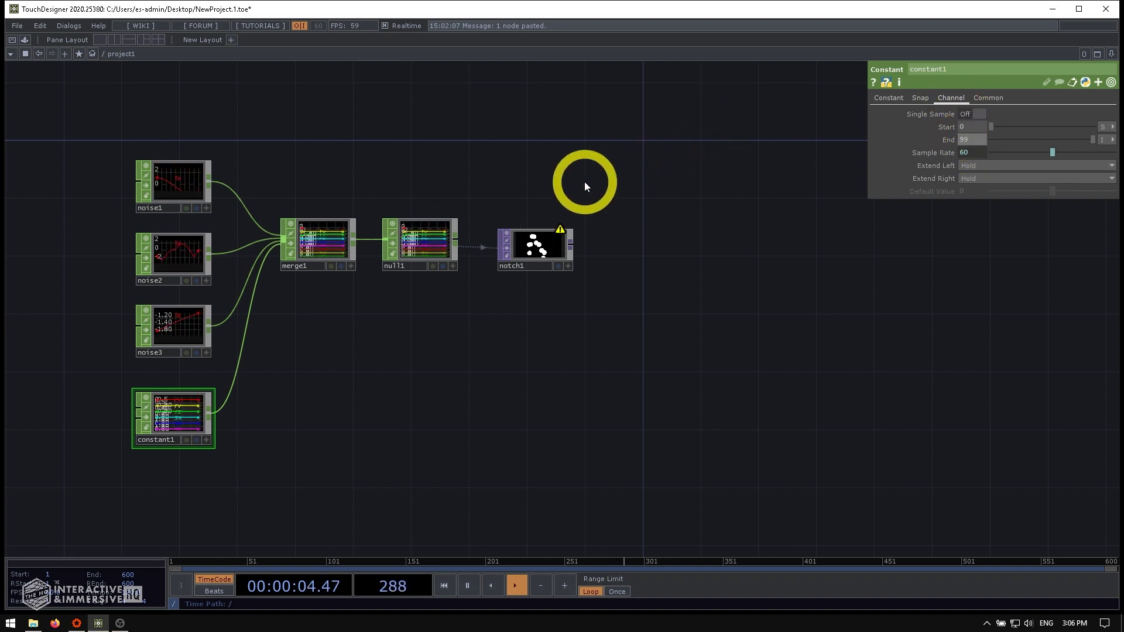
pyautogui.scroll(2, 515, 229)
pyautogui.scroll(3, 515, 225)
# Step: Read notch1's warning, set its Active to Off, and go to Notch Builder
pyautogui.middleClick(577, 230)
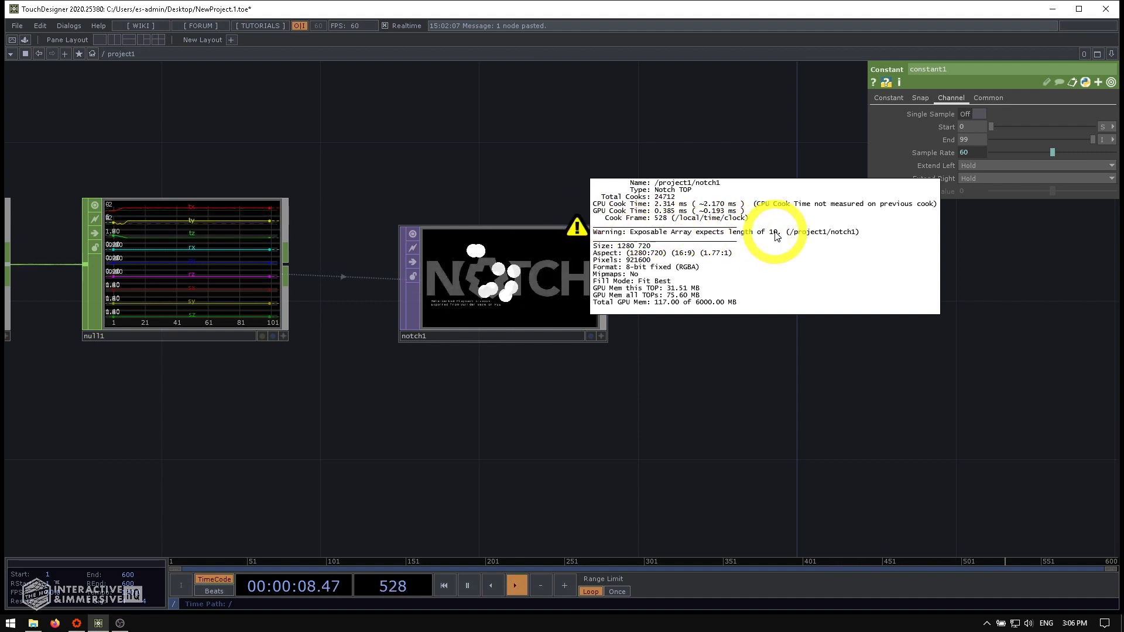
pyautogui.click(590, 165)
pyautogui.scroll(-5, 590, 165)
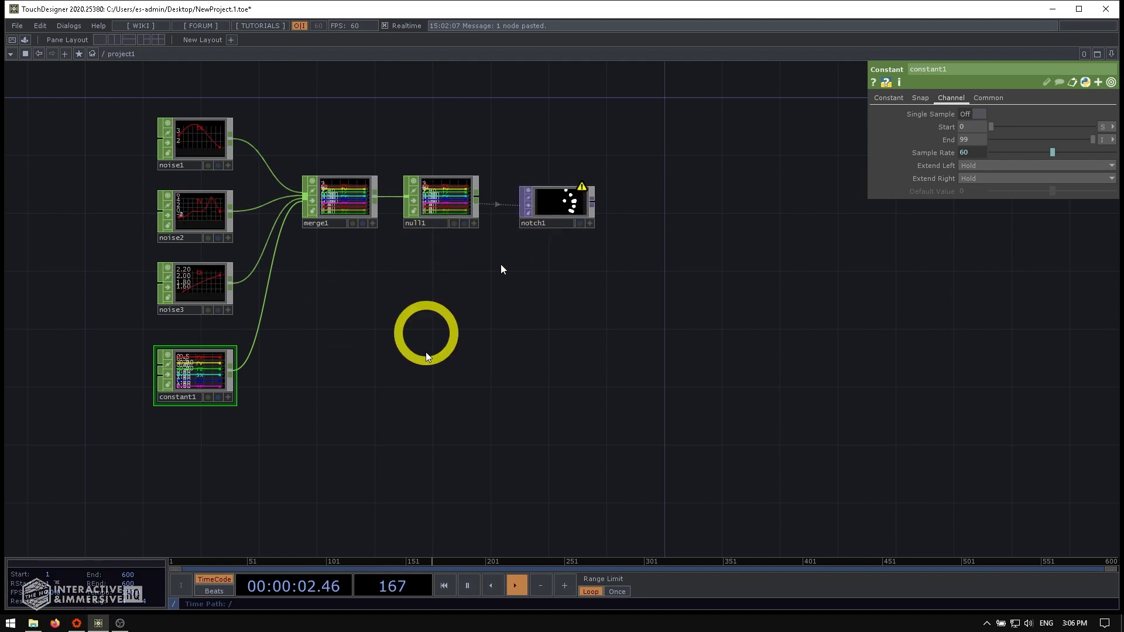
pyautogui.hotkey('alt', 'Tab')
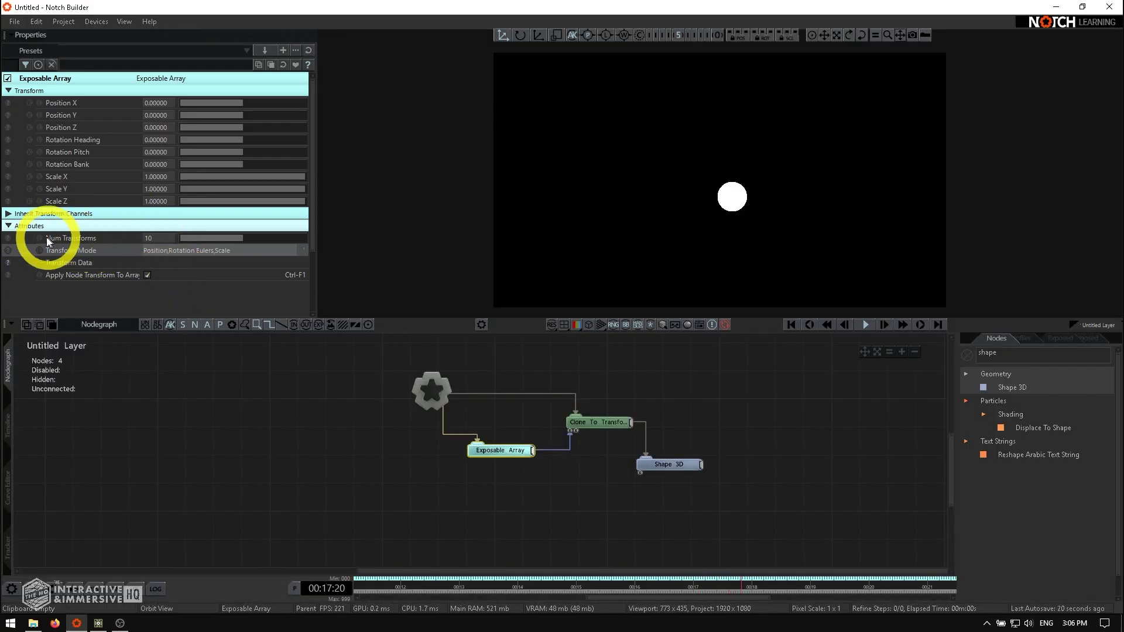
pyautogui.click(99, 623)
pyautogui.click(547, 201)
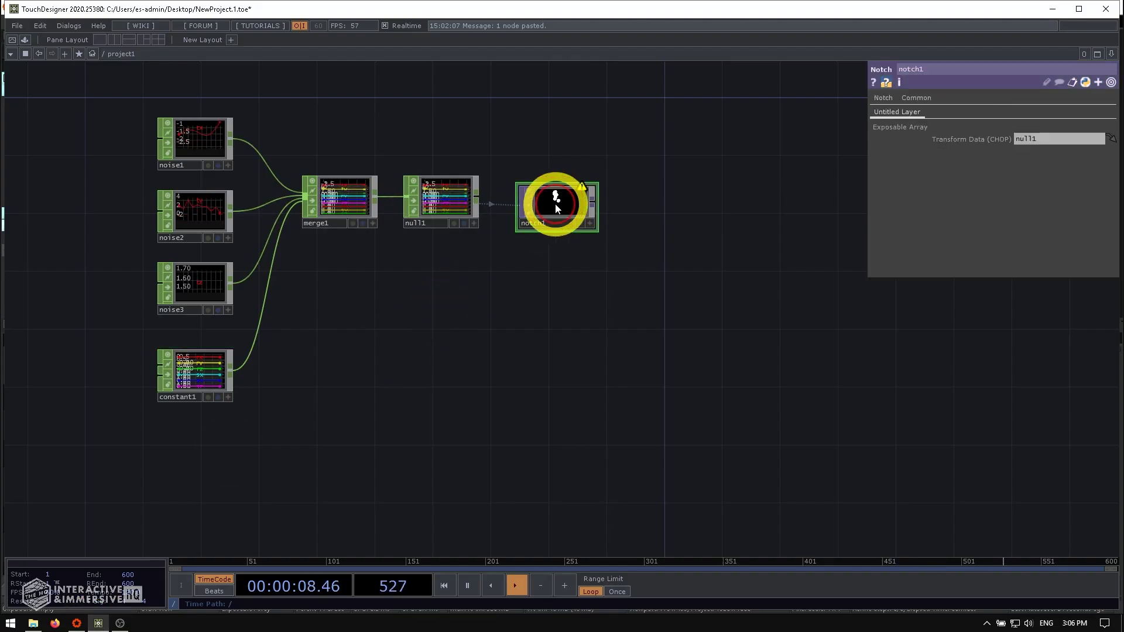
pyautogui.click(890, 93)
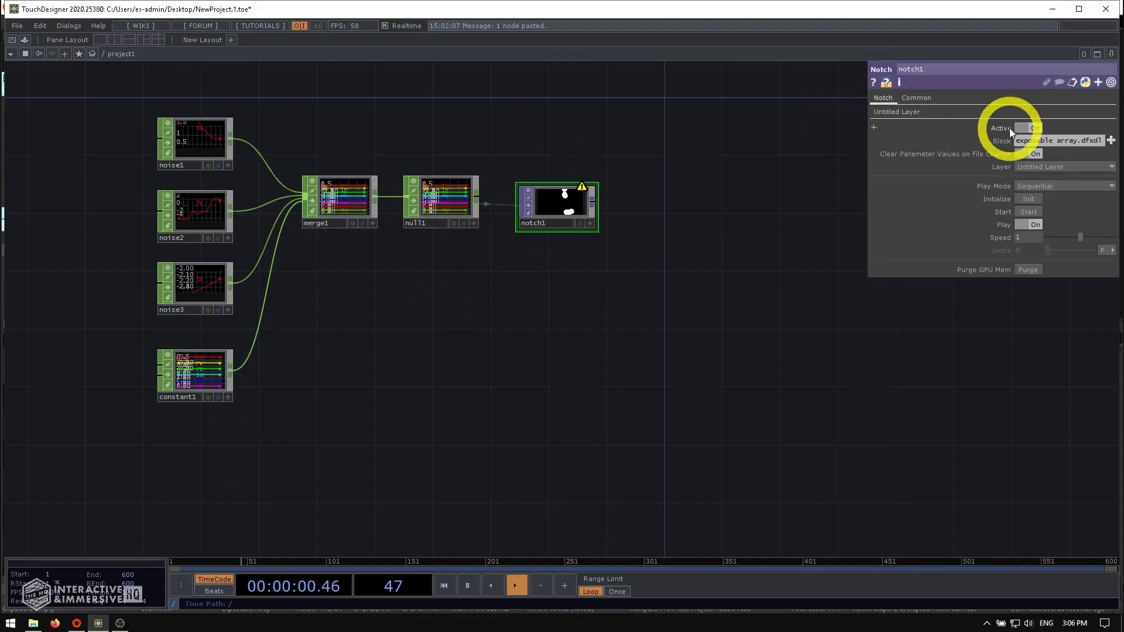
pyautogui.click(990, 134)
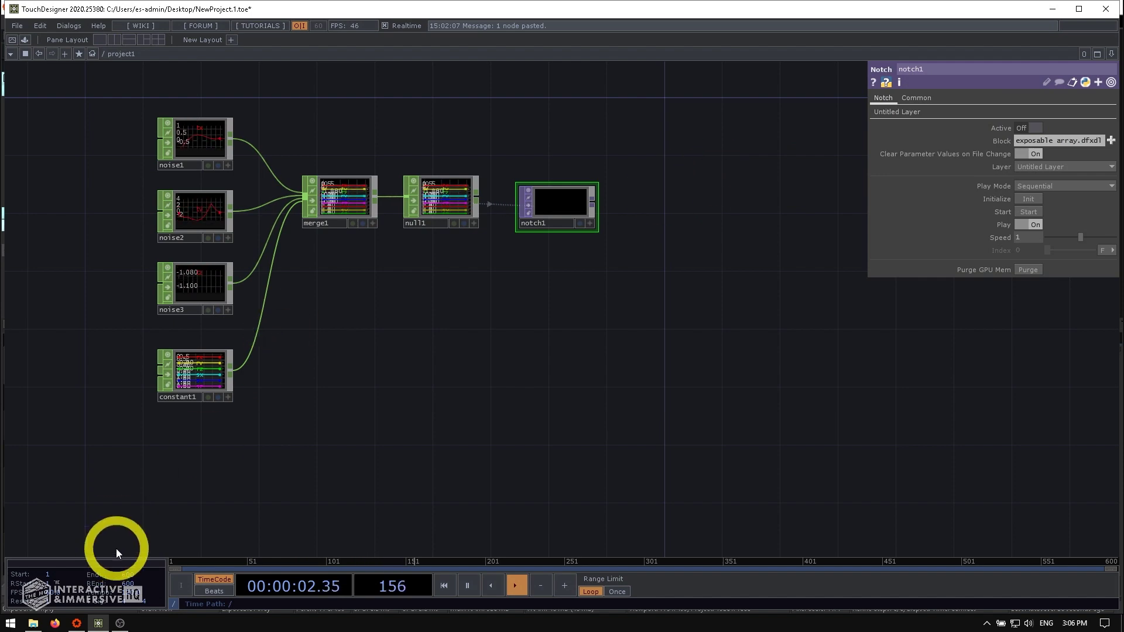
pyautogui.click(76, 622)
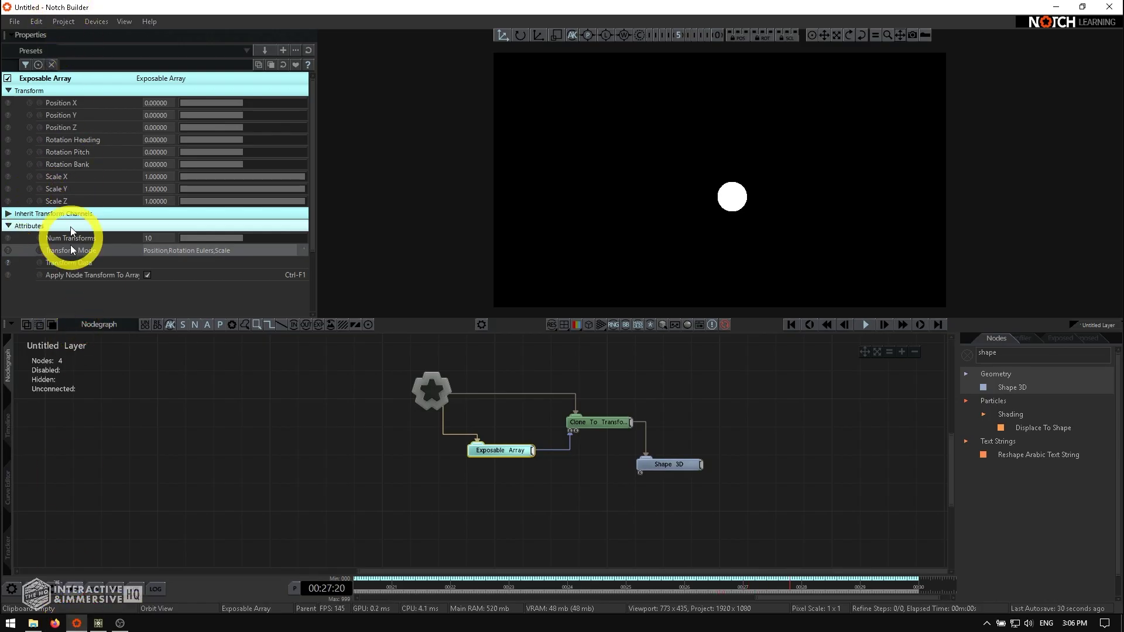
# Step: Set Num Transforms to 100 and compile the block over exposable array.dfxdll
pyautogui.click(151, 238)
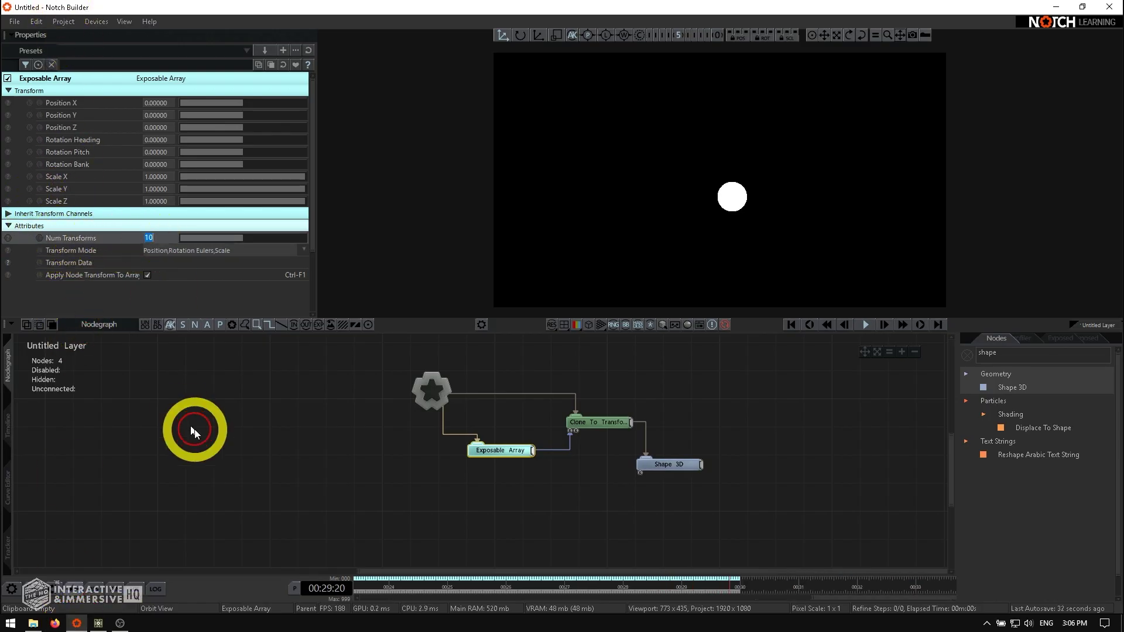
pyautogui.click(195, 431)
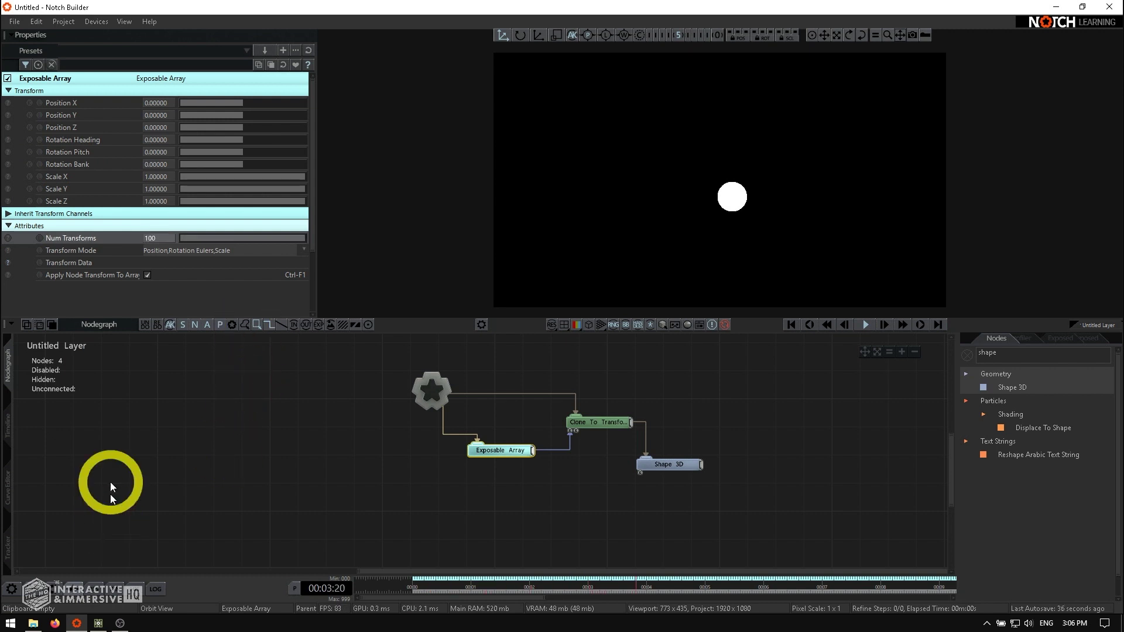
pyautogui.click(62, 21)
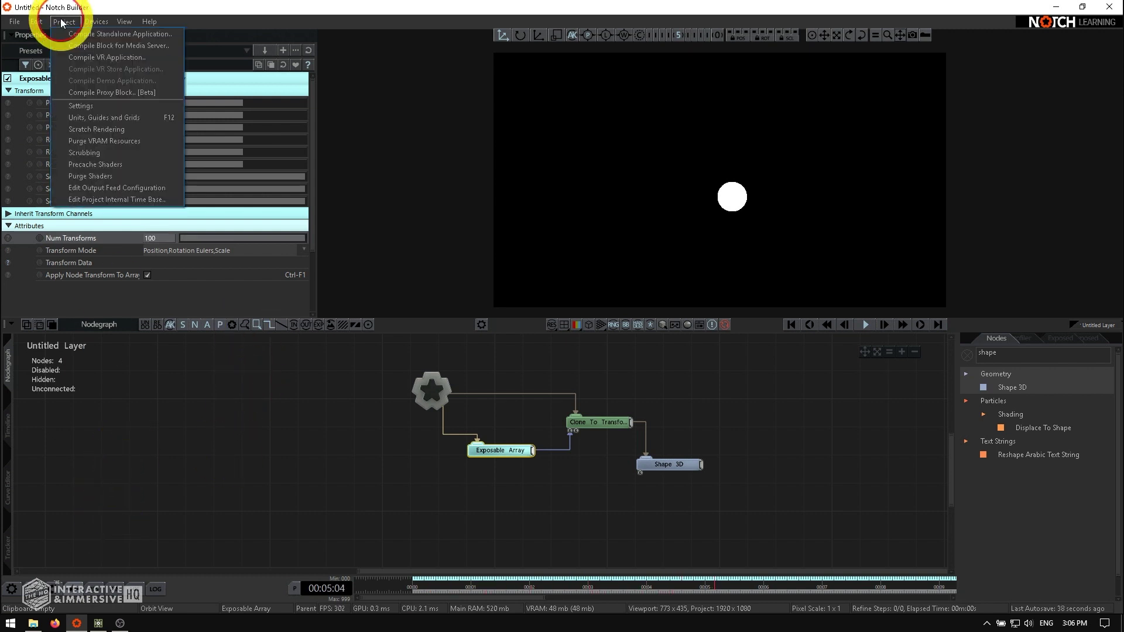
pyautogui.click(89, 54)
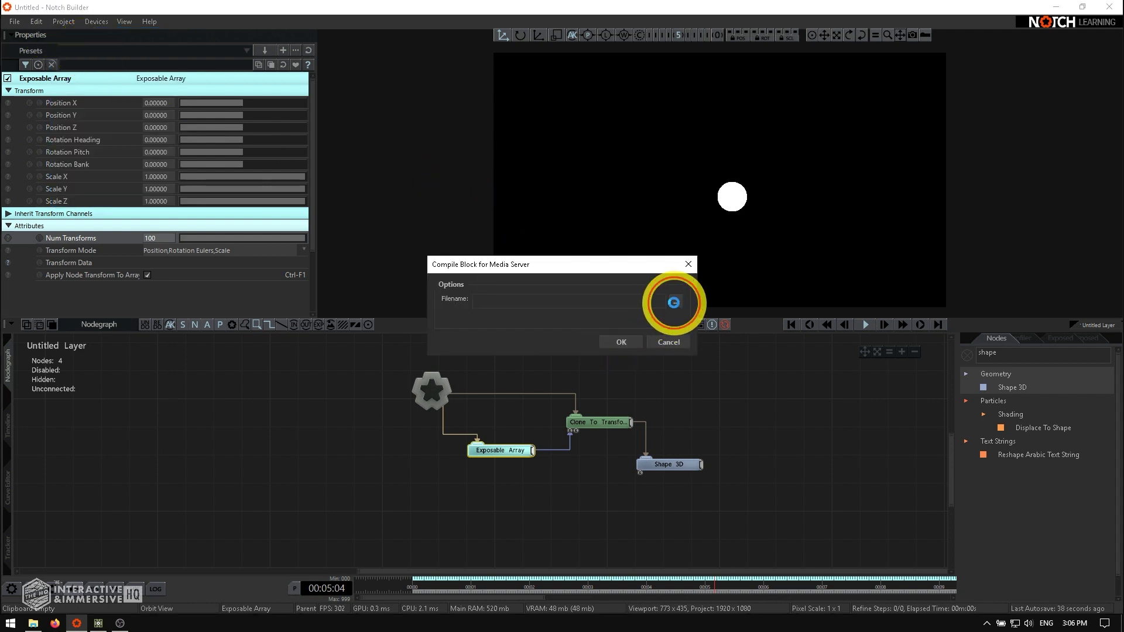
pyautogui.press('Return')
pyautogui.click(515, 267)
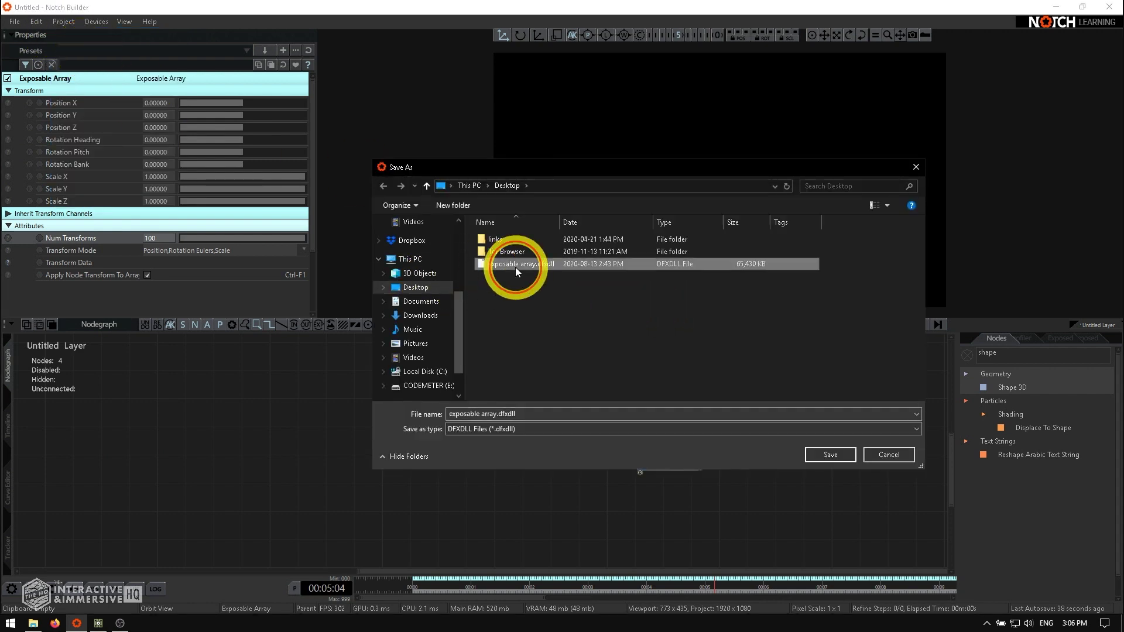
pyautogui.click(850, 458)
pyautogui.click(579, 314)
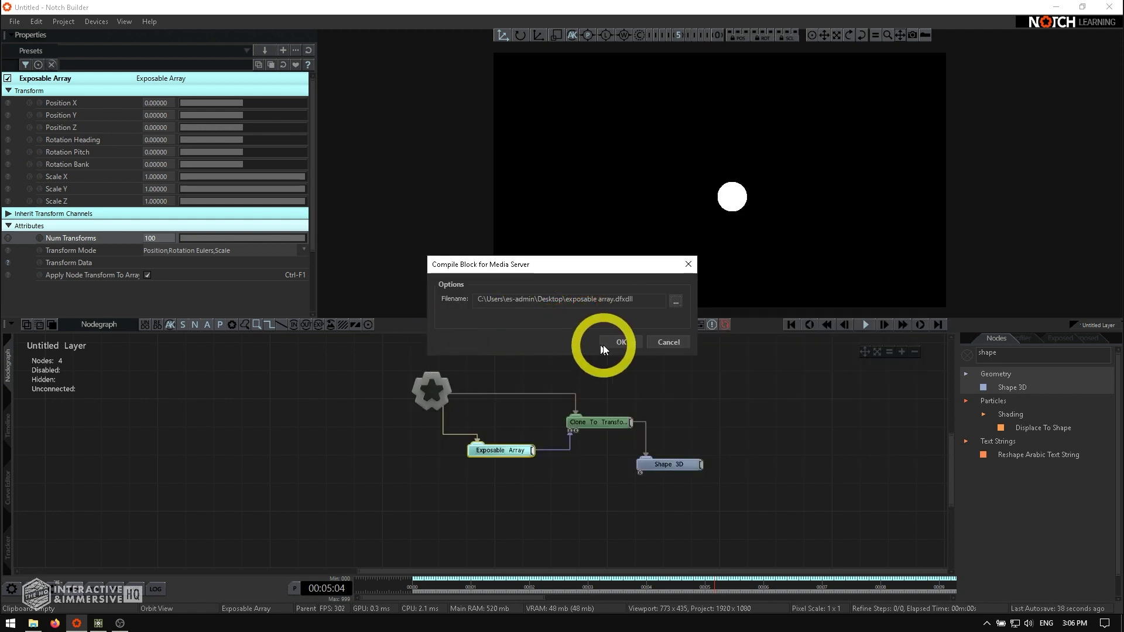
pyautogui.click(621, 342)
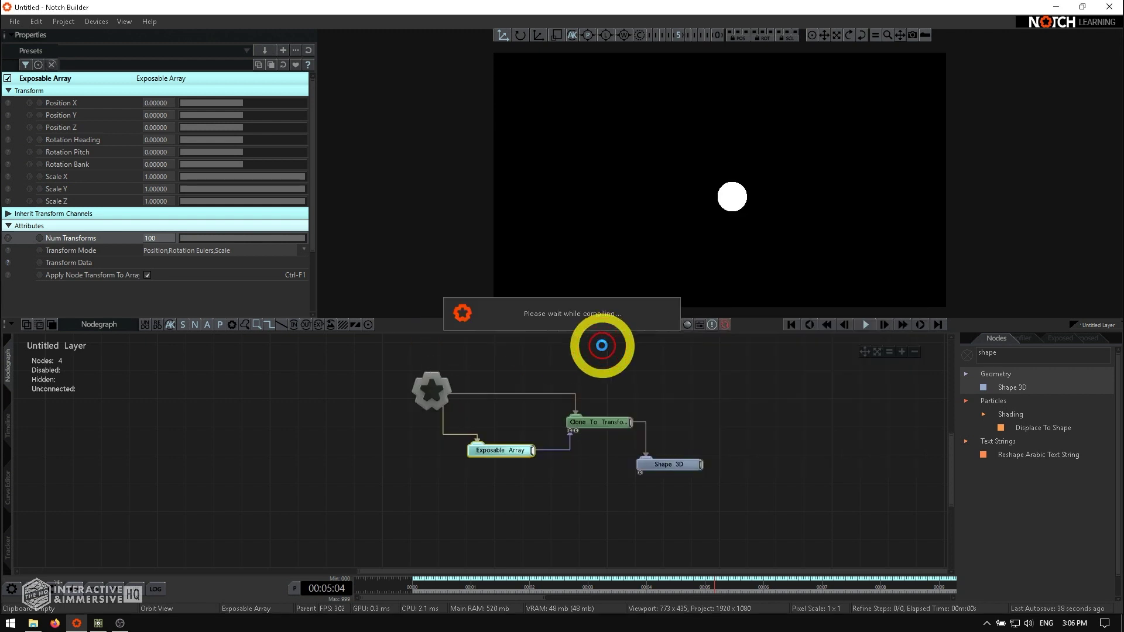
# Step: Back in TouchDesigner, set notch1's Active to On and zoom to its output
pyautogui.click(99, 623)
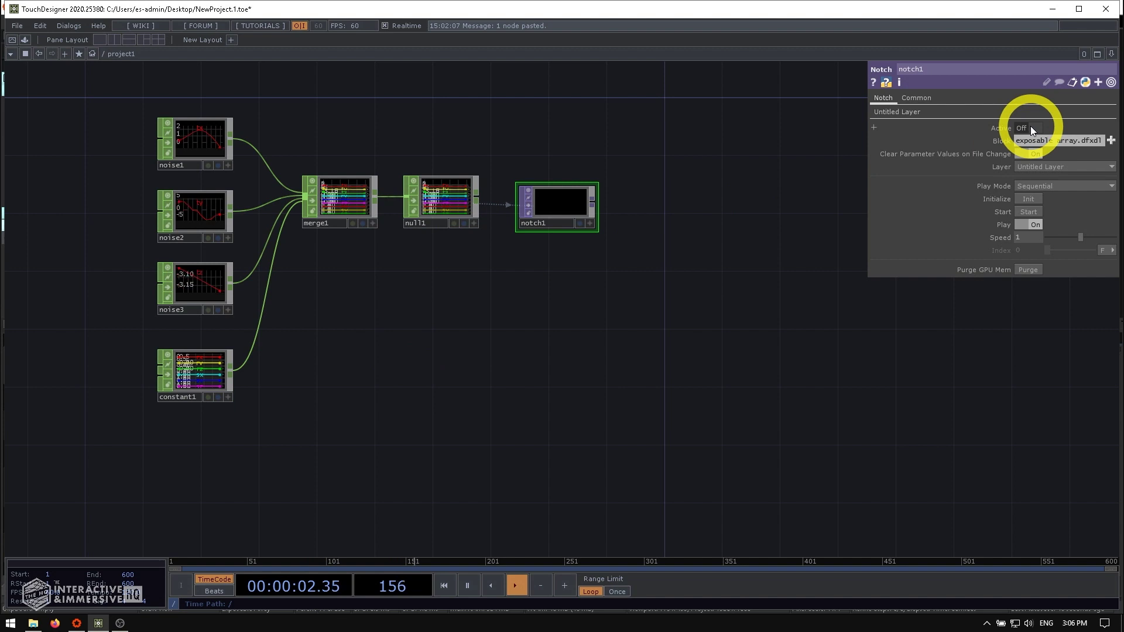
pyautogui.click(586, 183)
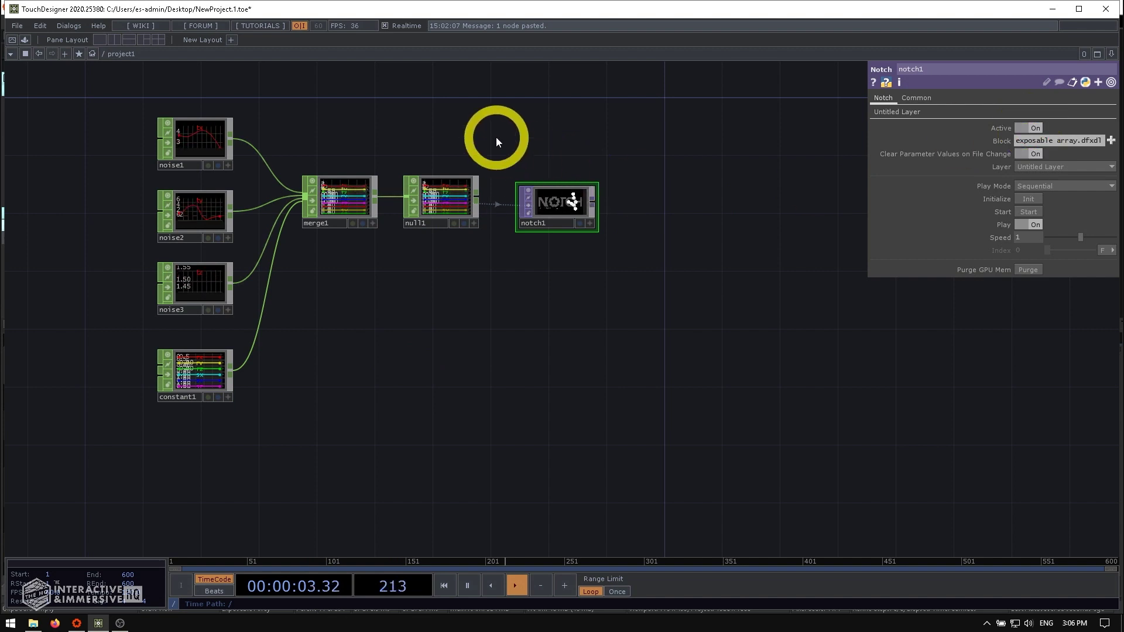
pyautogui.scroll(2, 468, 149)
pyautogui.scroll(-2, 445, 150)
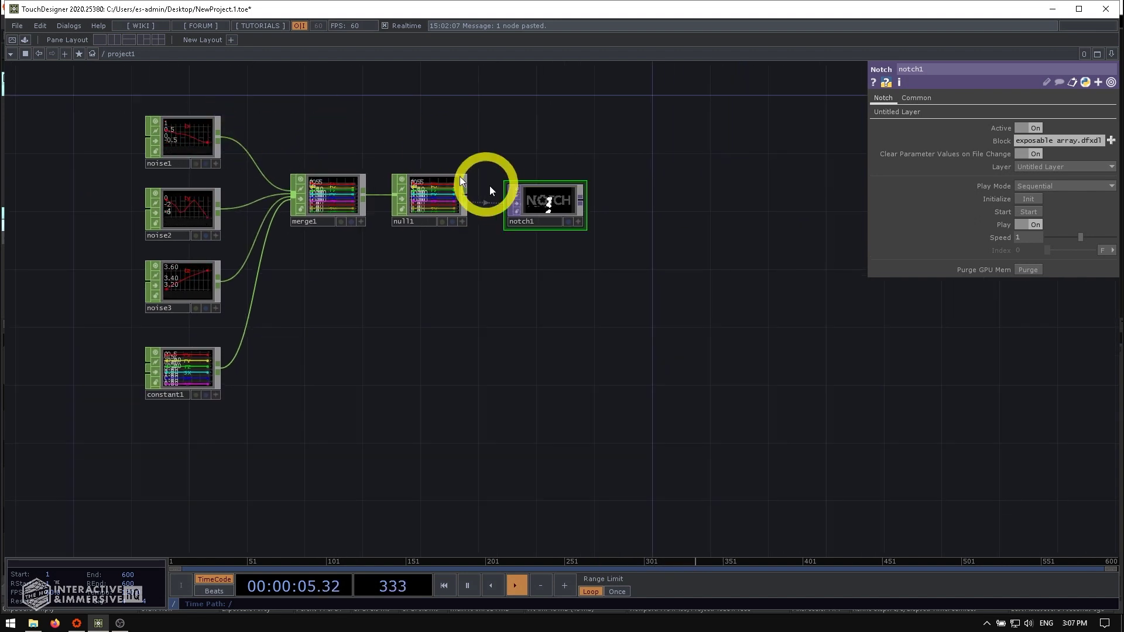
pyautogui.scroll(4, 257, 159)
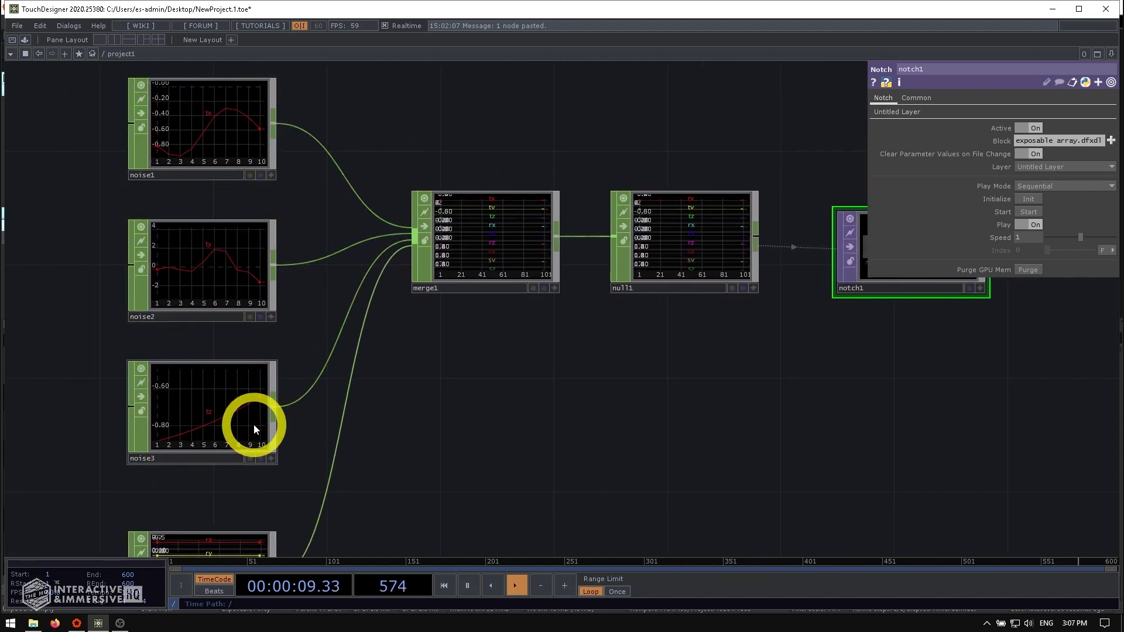
# Step: Check the channel info of constant1 and noise3
pyautogui.moveTo(302, 451); pyautogui.dragTo(287, 263)
pyautogui.click(184, 414)
pyautogui.moveTo(185, 414); pyautogui.dragTo(234, 313, button='middle')
pyautogui.moveTo(200, 258); pyautogui.dragTo(409, 261, button='middle')
# Step: Set the Channel End of noise1, noise2 and noise3 to 99
pyautogui.press('h')
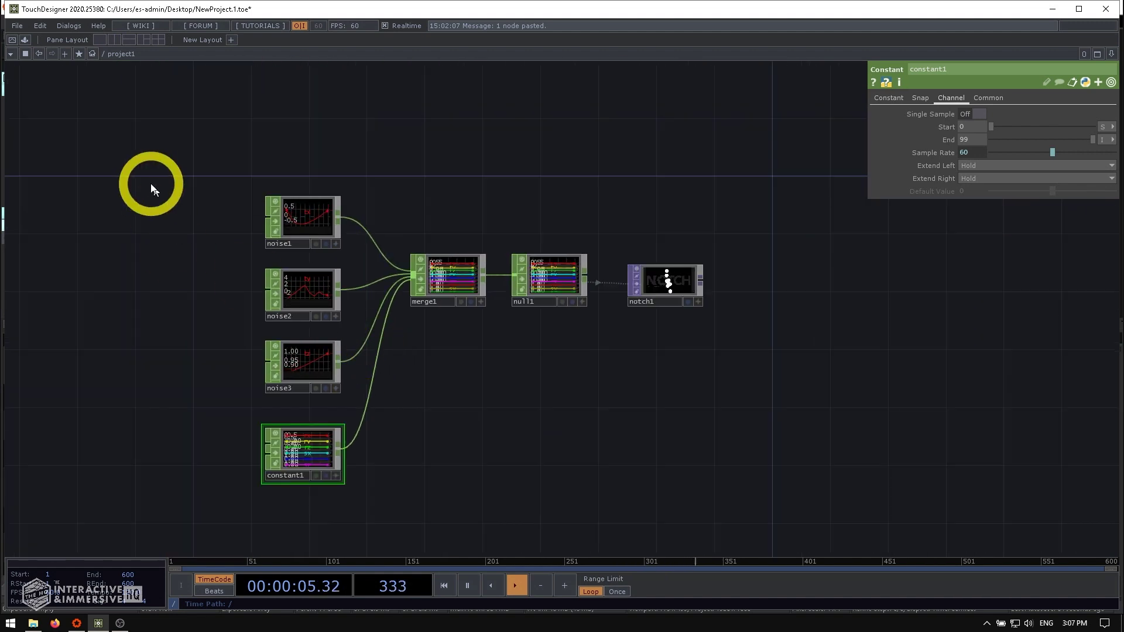
pyautogui.moveTo(187, 151); pyautogui.dragTo(357, 378)
pyautogui.click(1001, 99)
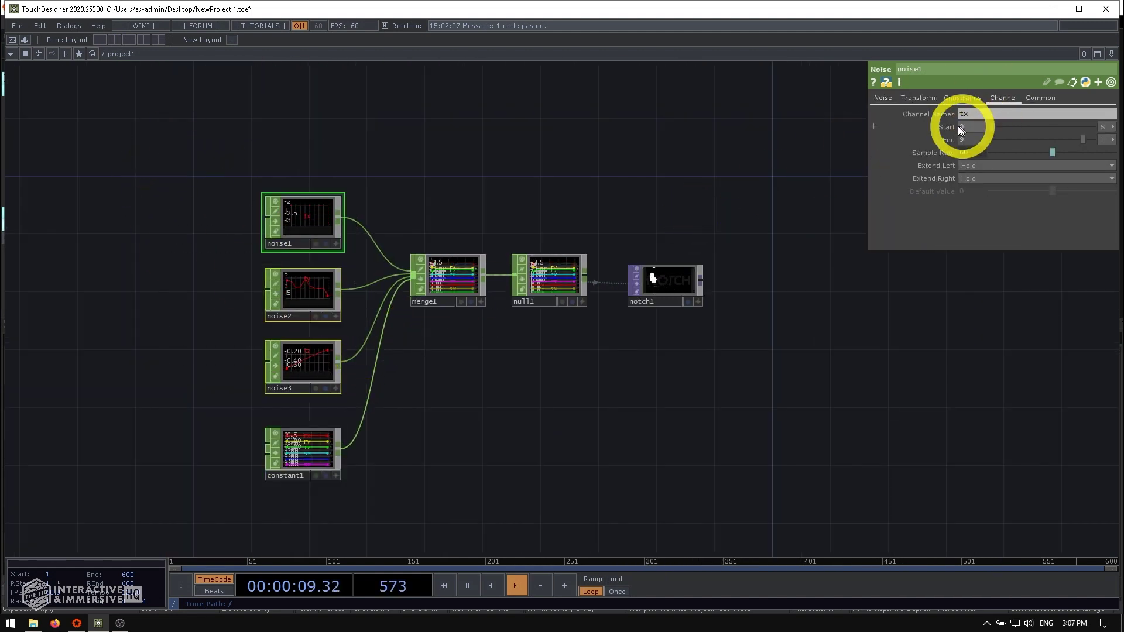
pyautogui.click(971, 142)
pyautogui.write('99')
pyautogui.press('Return')
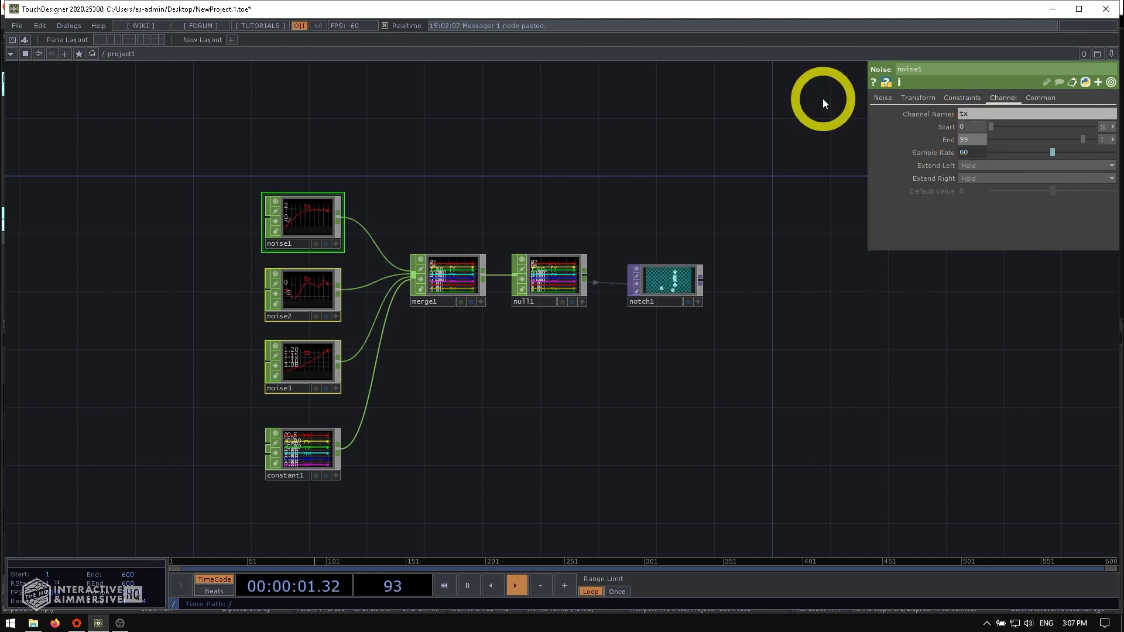
# Step: Zoom around to inspect the denser sphere cloud, then select notch1
pyautogui.scroll(5, 715, 307)
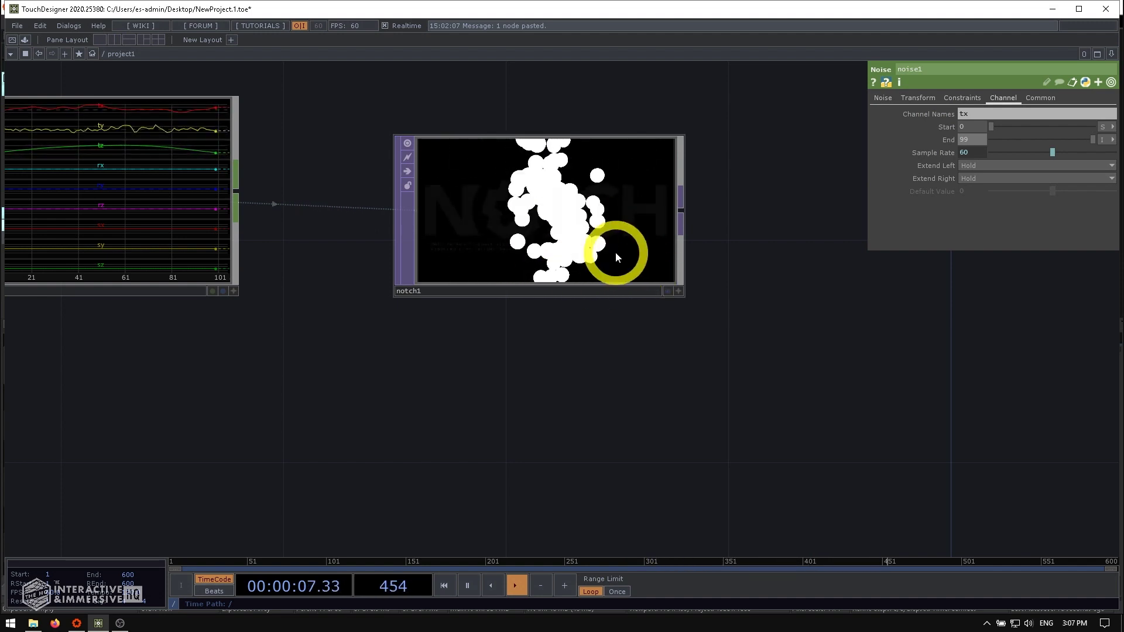
pyautogui.scroll(-5, 611, 253)
pyautogui.scroll(5, 606, 234)
pyautogui.scroll(-5, 657, 339)
pyautogui.scroll(-1, 641, 330)
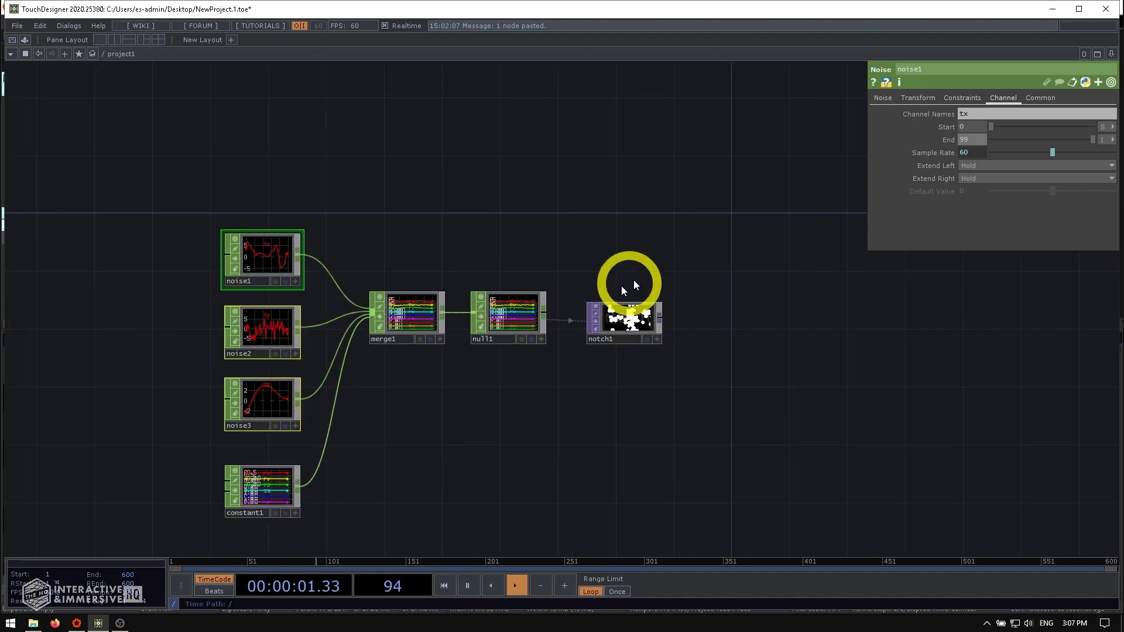
pyautogui.scroll(4, 557, 359)
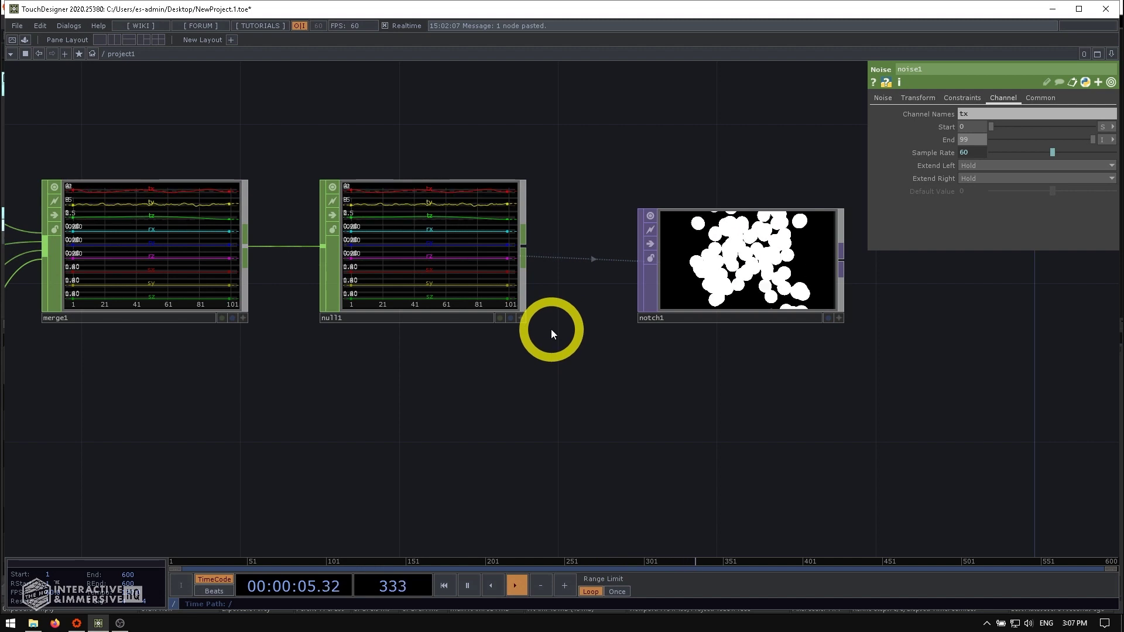
pyautogui.scroll(-4, 550, 329)
pyautogui.click(624, 299)
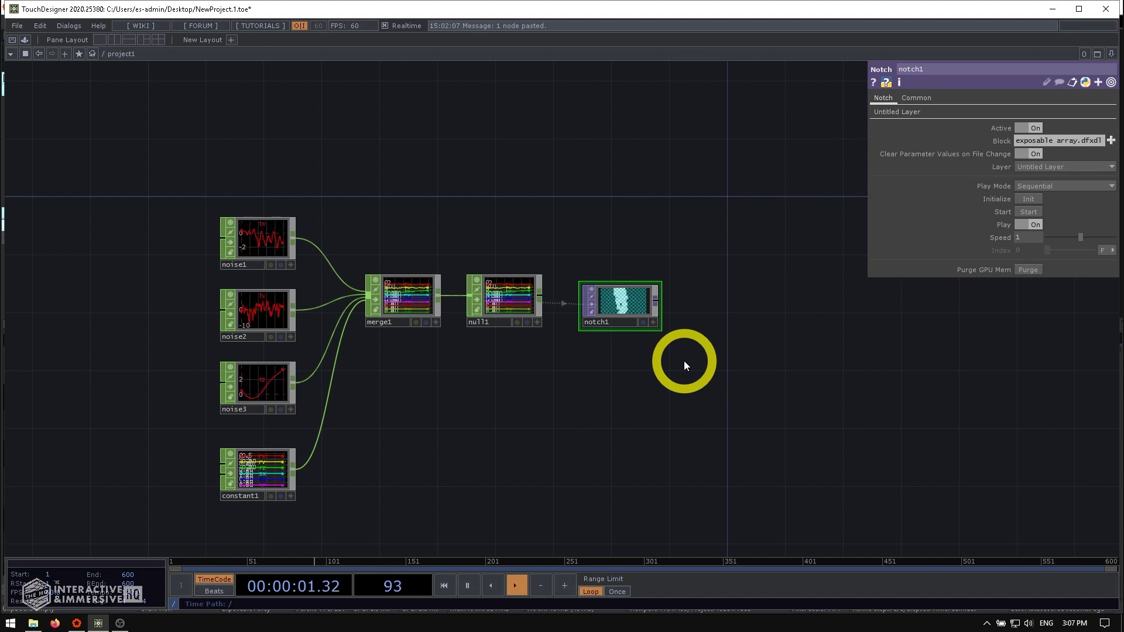
pyautogui.click(887, 111)
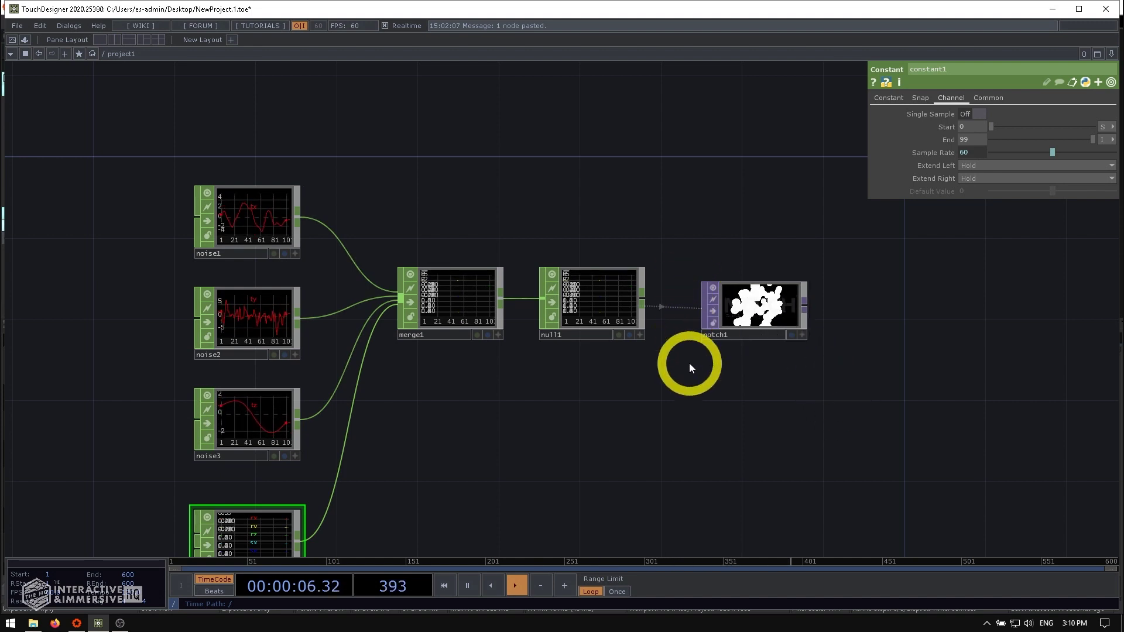
pyautogui.scroll(3, 689, 362)
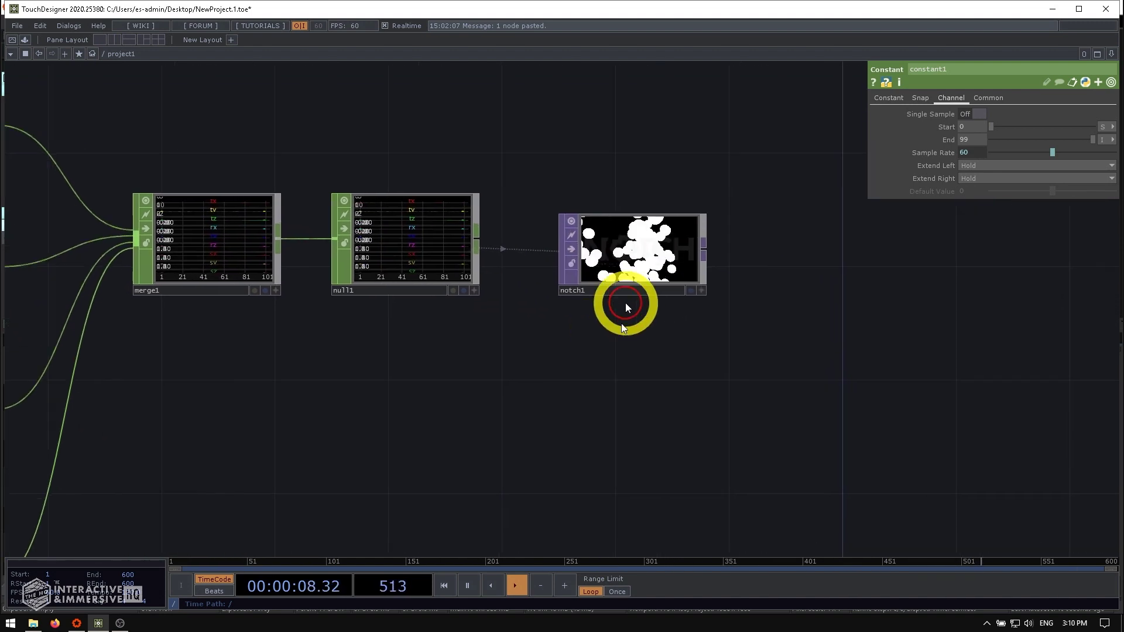
pyautogui.scroll(3, 635, 275)
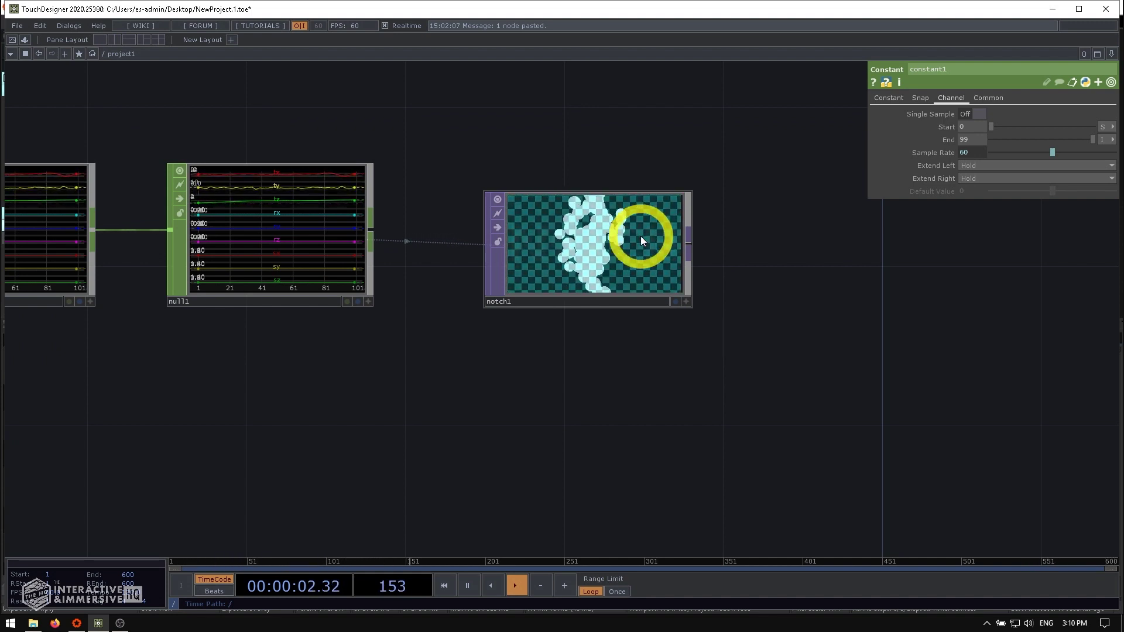
pyautogui.scroll(-3, 640, 236)
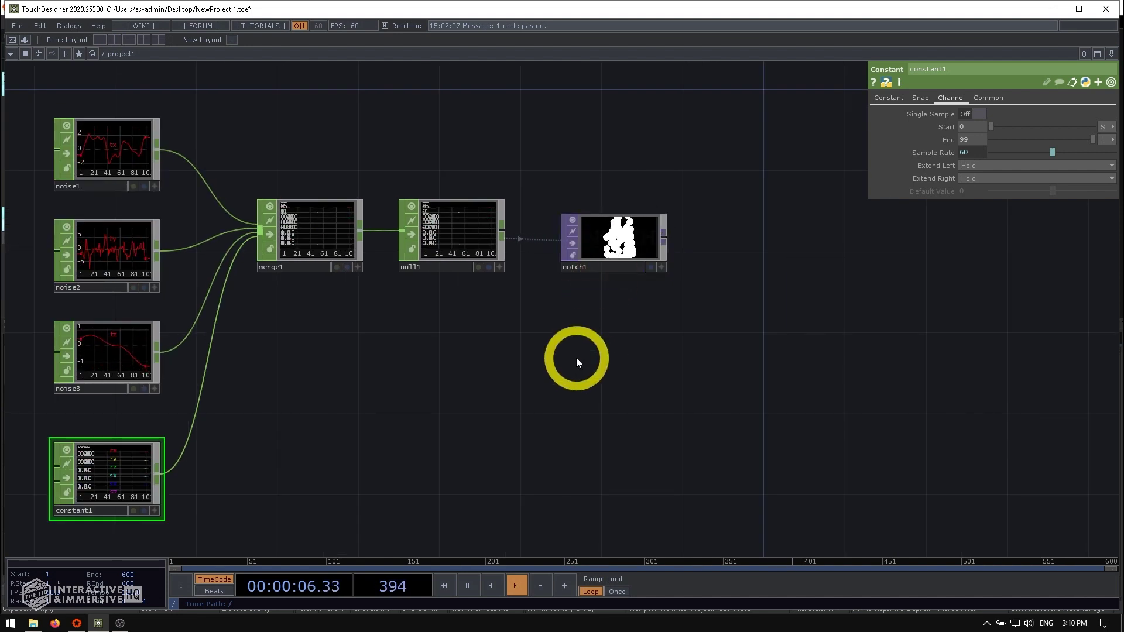
pyautogui.click(614, 237)
pyautogui.click(895, 133)
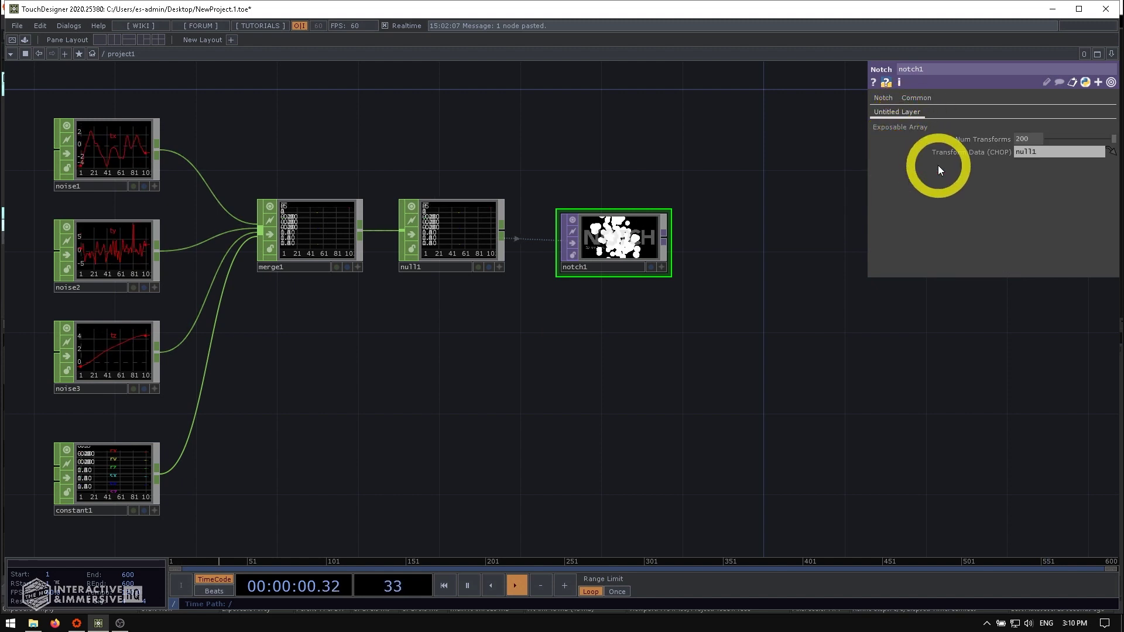